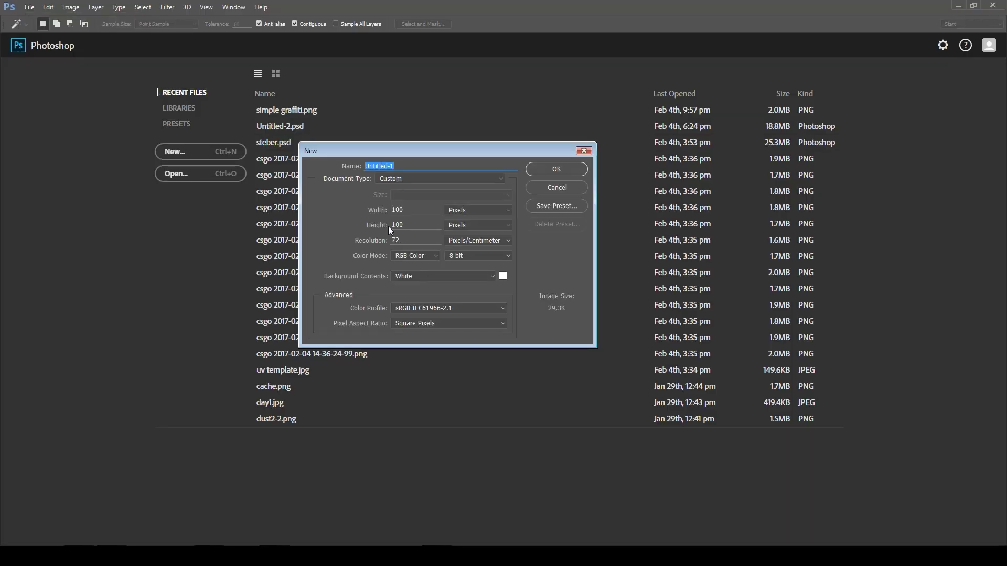
# - Set the new document's width and height to 100 pixels on a white background
pyautogui.moveTo(413, 208); pyautogui.dragTo(388, 209)
# - Create the 100×100 document, open zarzz2.jpg from the risanje folder, and return to Untitled-1
pyautogui.click(548, 170)
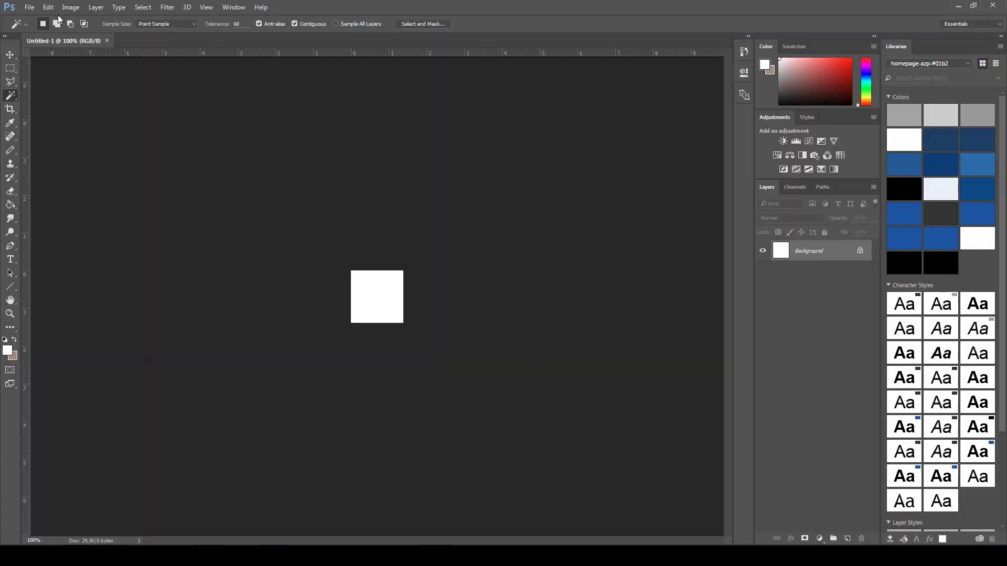
pyautogui.click(30, 7)
pyautogui.click(35, 29)
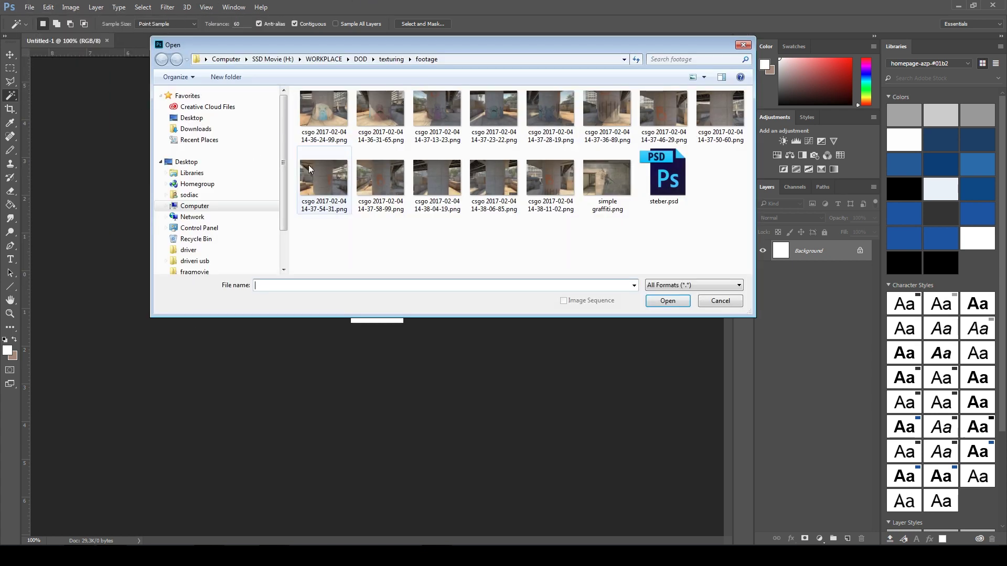
pyautogui.click(397, 59)
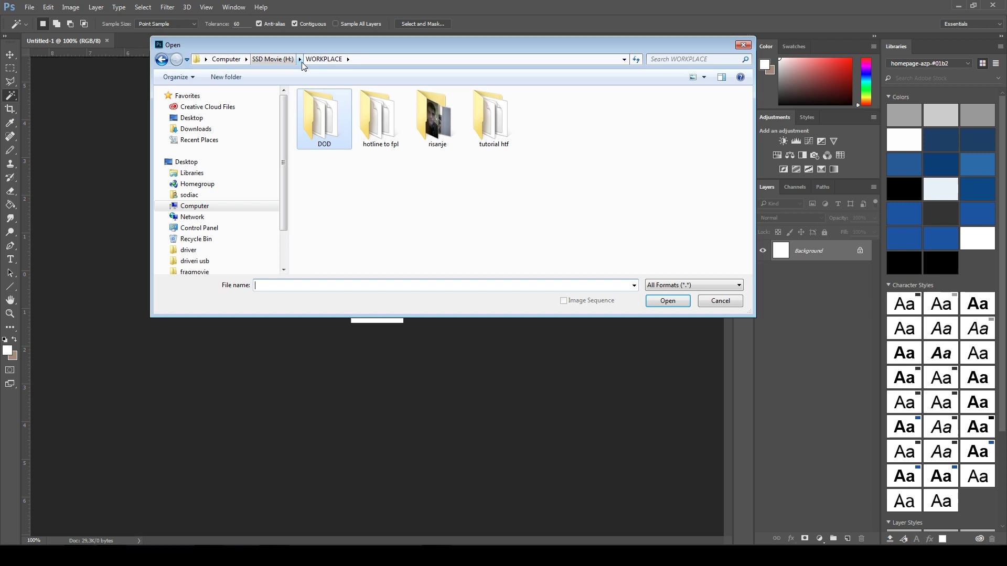
pyautogui.doubleClick(437, 118)
pyautogui.doubleClick(331, 116)
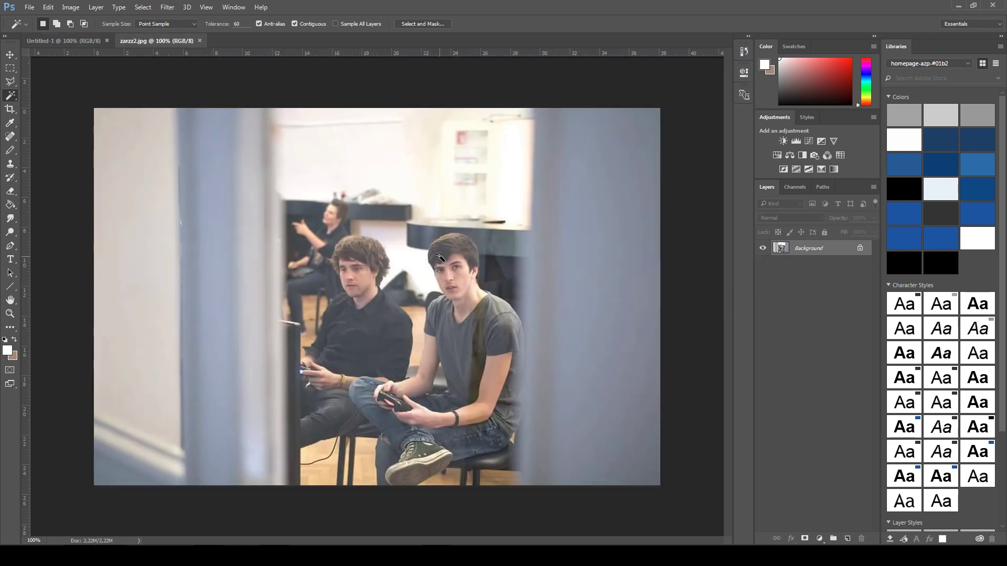
pyautogui.click(11, 54)
# - Move the pasted photo layer so the young man's face shows on the canvas
pyautogui.hotkey('ctrl', 'Tab')
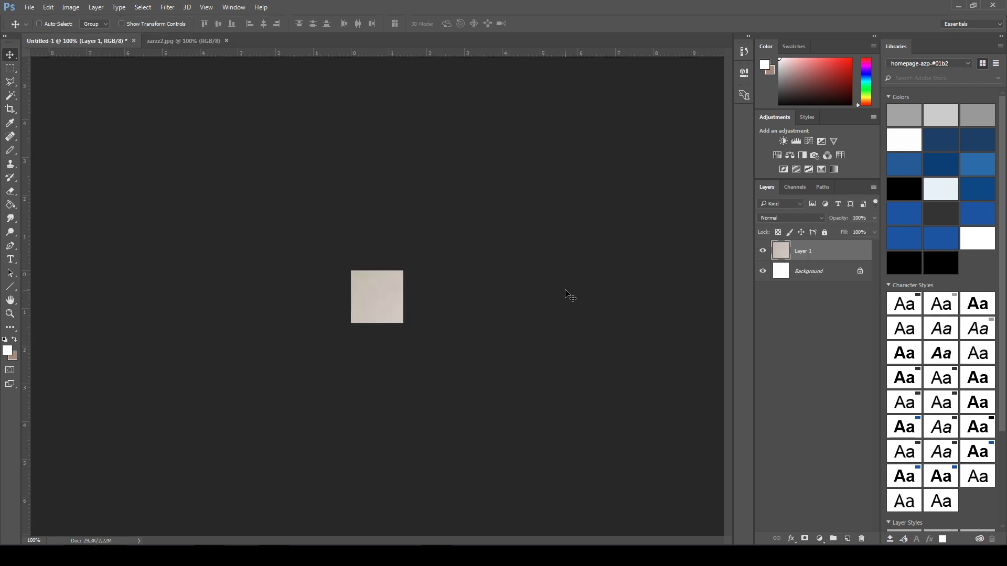
pyautogui.click(182, 40)
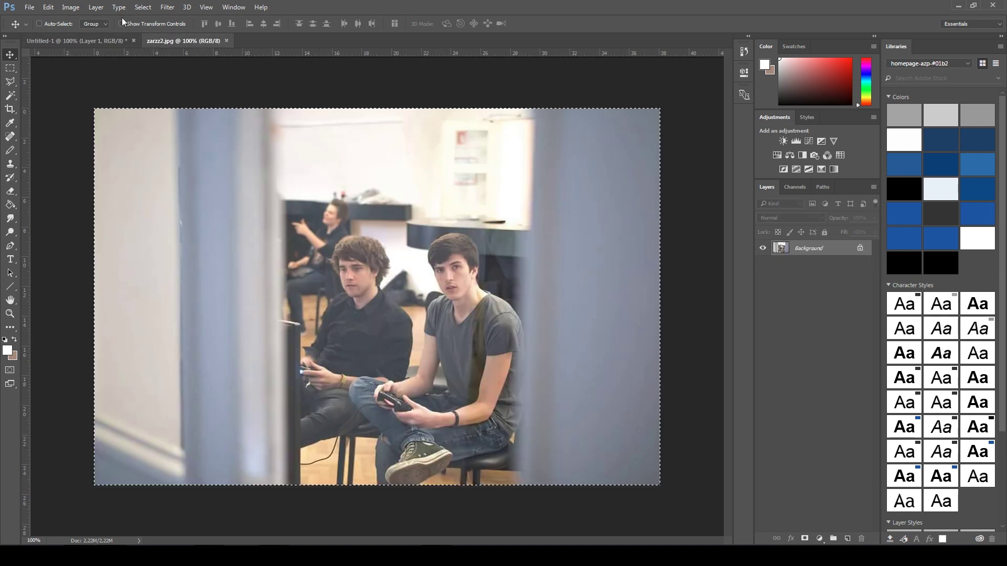
pyautogui.hotkey('ctrl', 'Tab')
pyautogui.moveTo(527, 310)
pyautogui.mouseDown()
pyautogui.moveTo(452, 226)
pyautogui.moveTo(447, 235)
pyautogui.mouseUp()
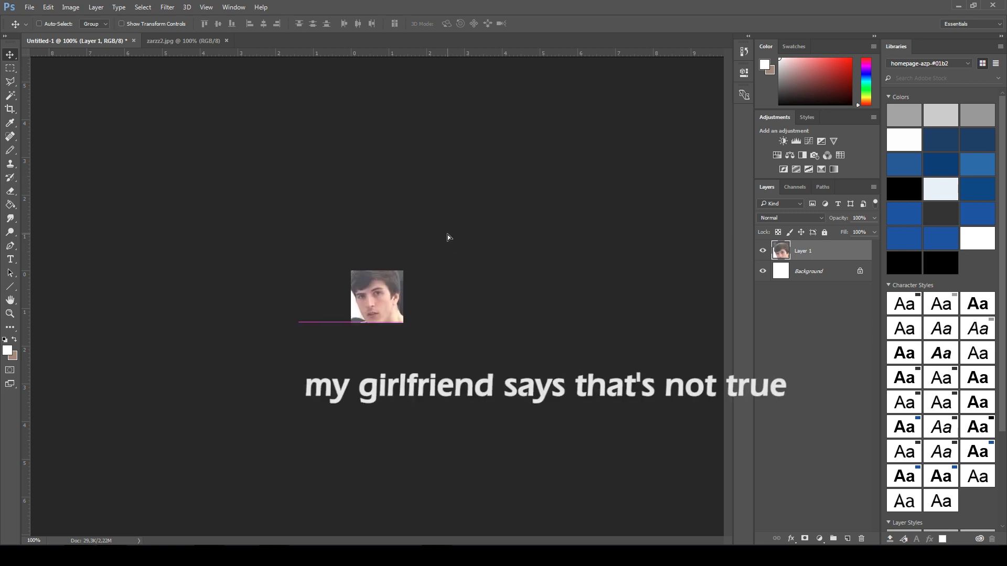
# - Scale the photo layer down around the face with Free Transform and apply it
pyautogui.hotkey('ctrl', 't')
pyautogui.moveTo(581, 135); pyautogui.dragTo(531, 178)
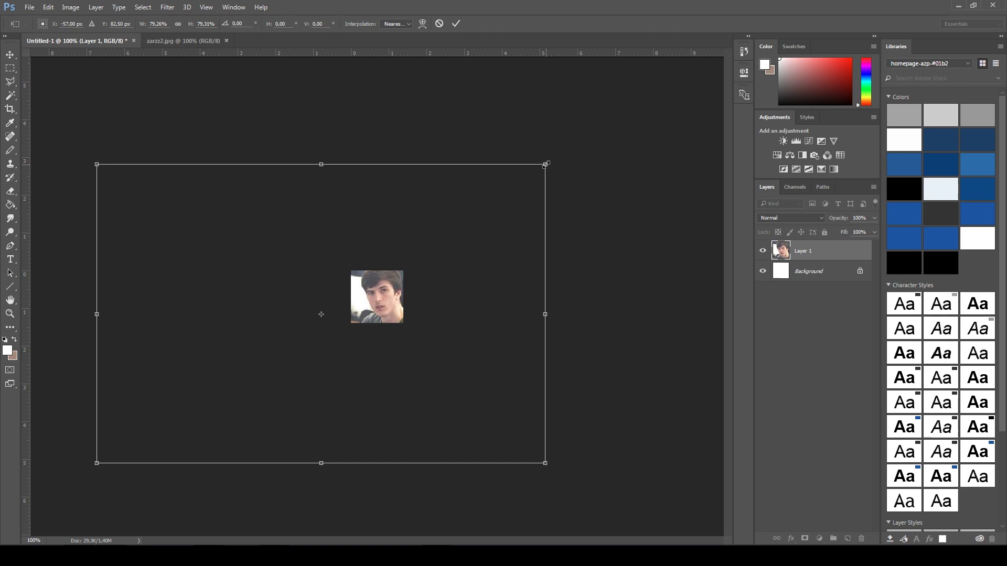
pyautogui.press('v')
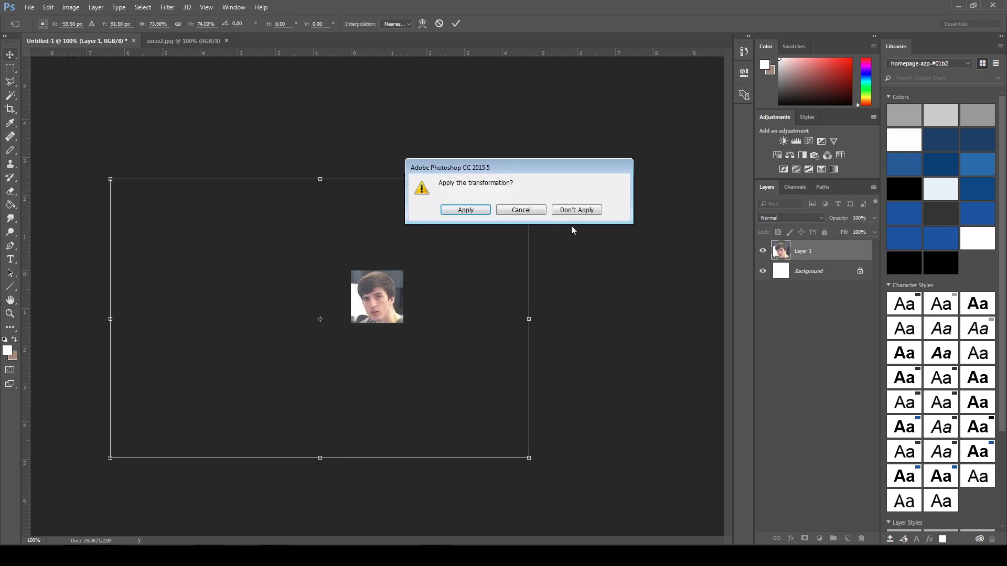
pyautogui.click(465, 211)
pyautogui.scroll(4, 501, 214)
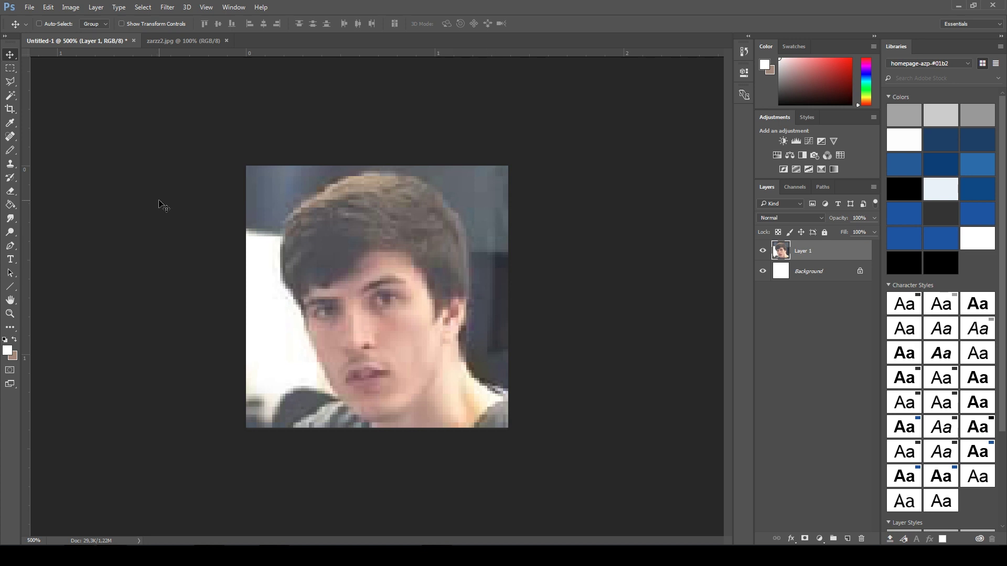
# - Delete the white Background layer and add a new empty Layer 2
pyautogui.click(831, 273)
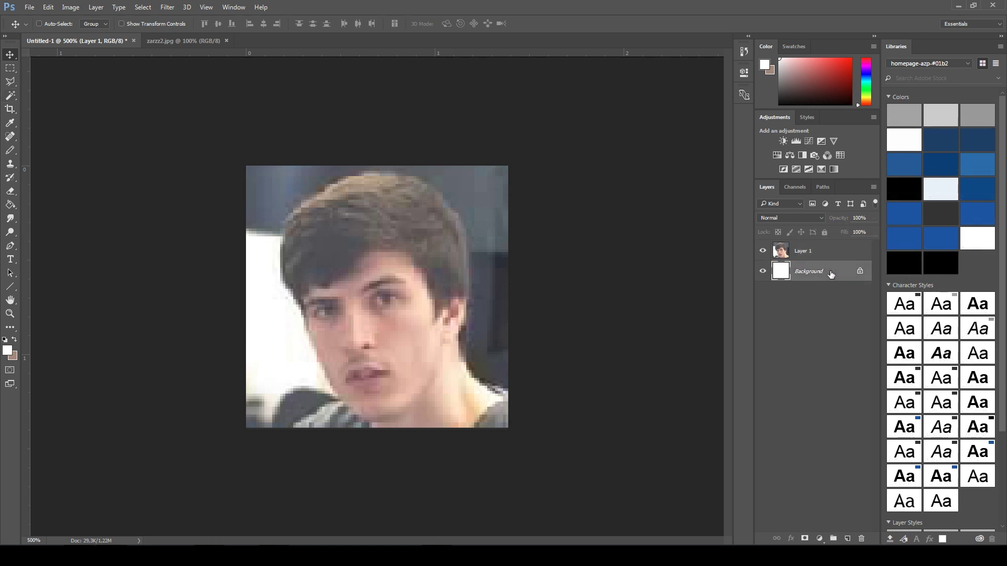
pyautogui.press('Delete')
pyautogui.click(96, 8)
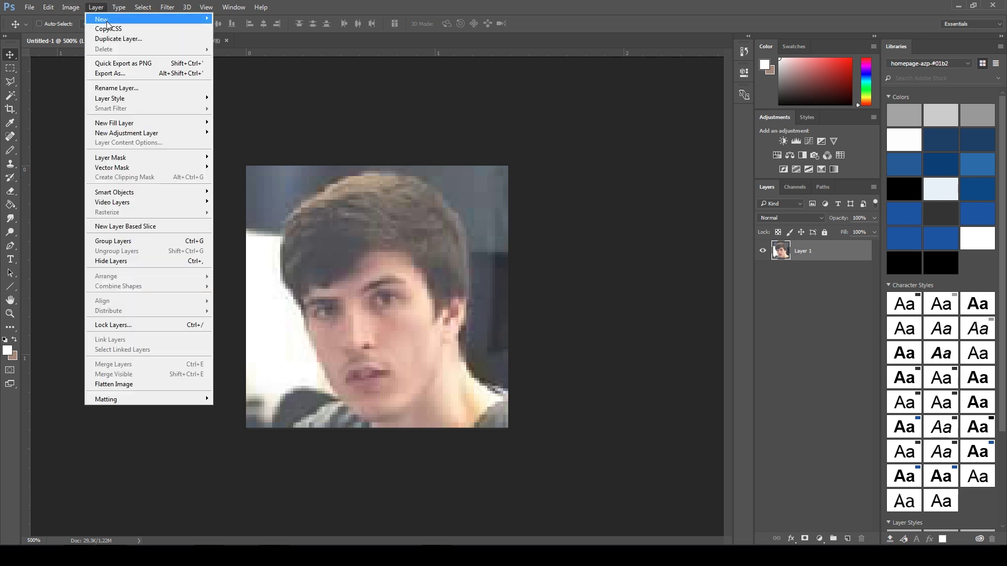
pyautogui.click(284, 22)
pyautogui.press('Return')
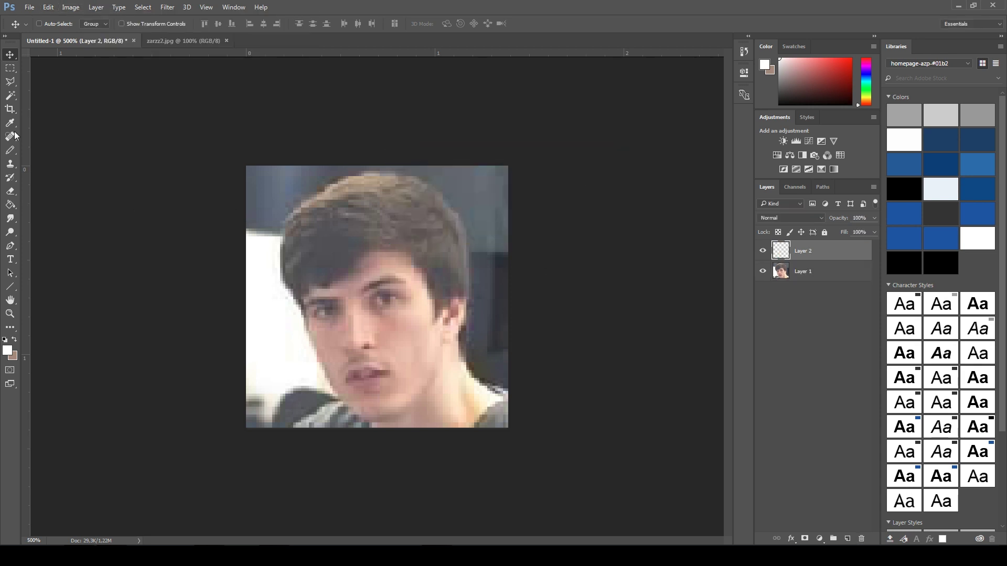
# - Set up a 1 px Pencil with black as the foreground colour
pyautogui.click(10, 151)
pyautogui.rightClick(12, 155)
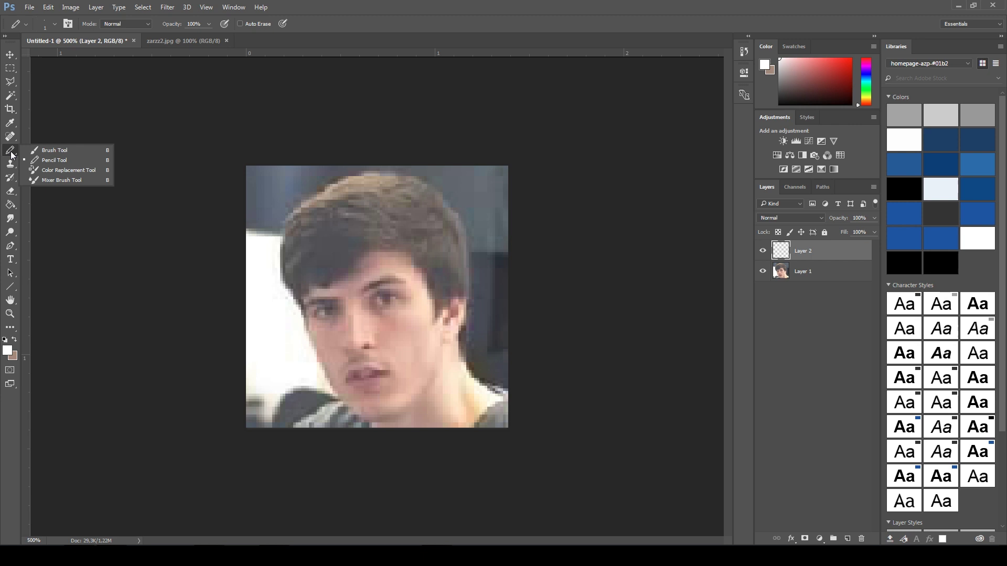
pyautogui.click(75, 161)
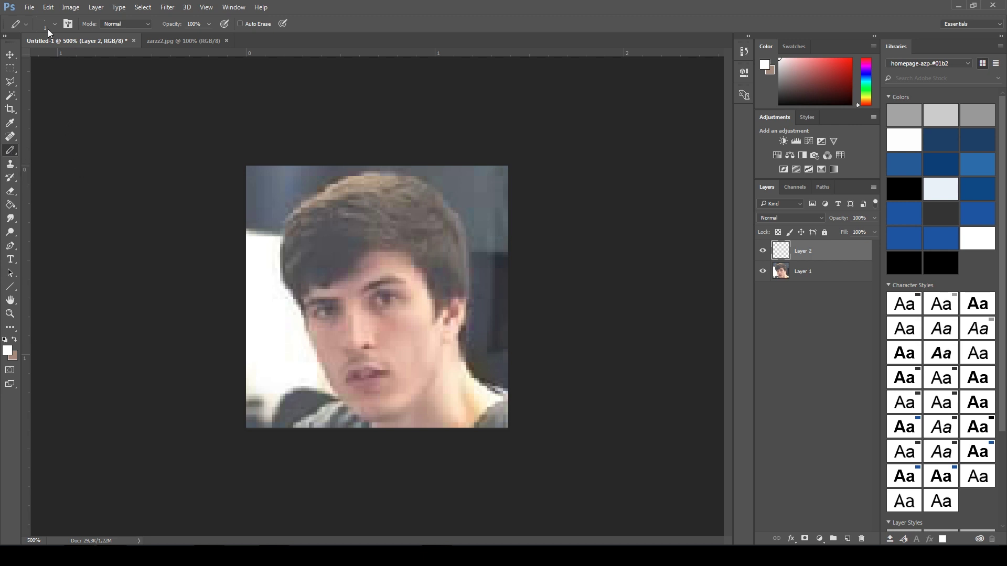
pyautogui.click(47, 26)
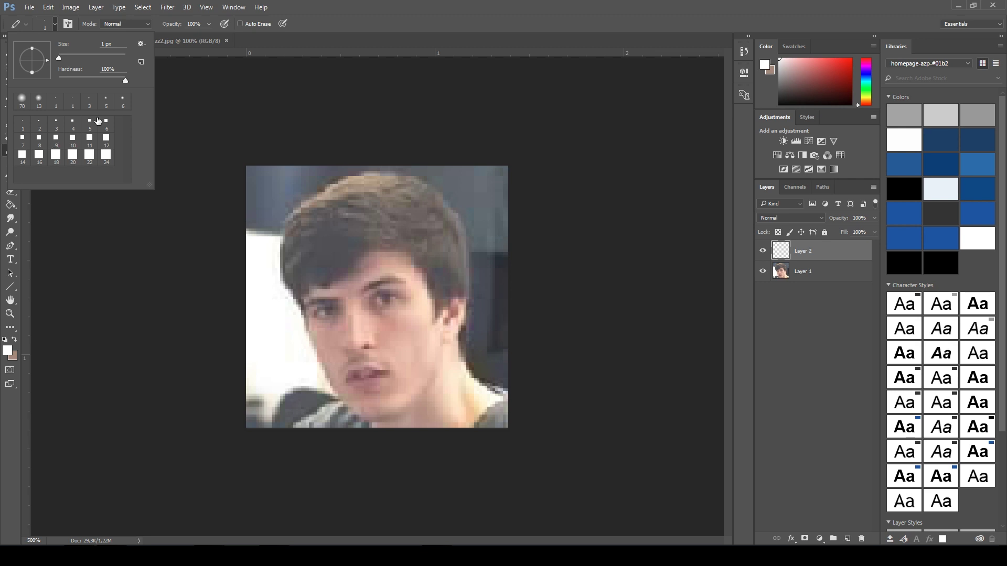
pyautogui.click(22, 125)
pyautogui.click(352, 20)
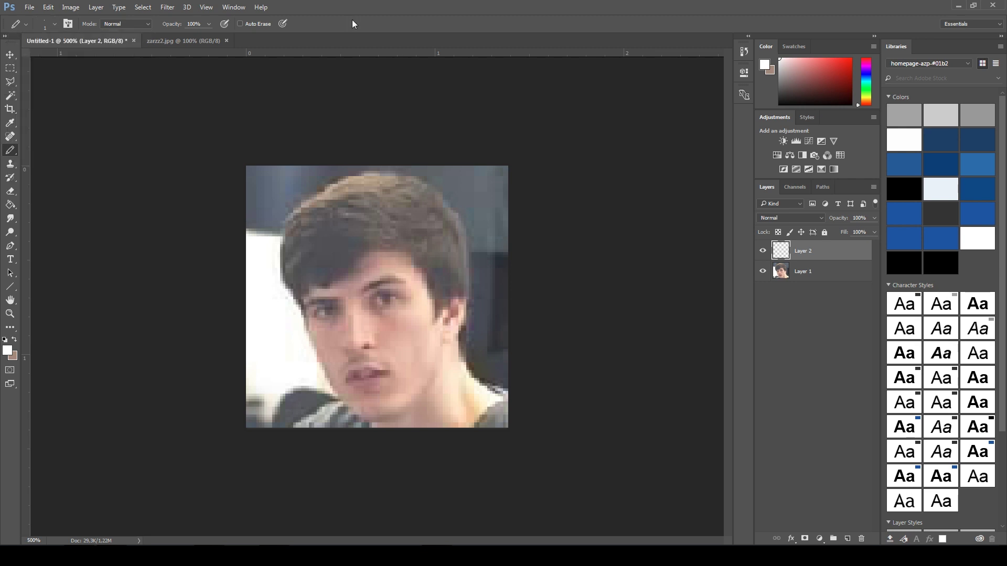
pyautogui.click(9, 351)
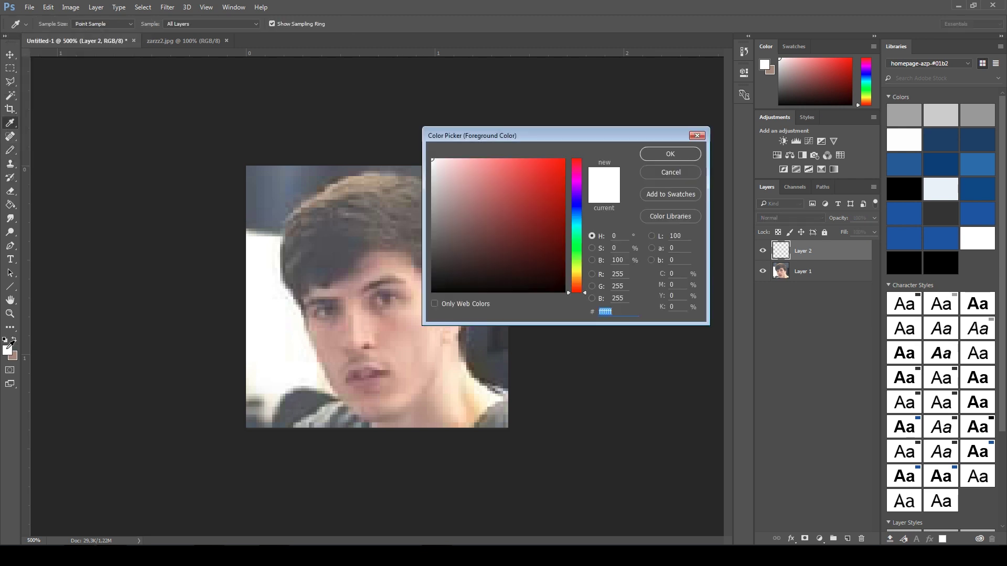
pyautogui.click(435, 284)
pyautogui.click(672, 161)
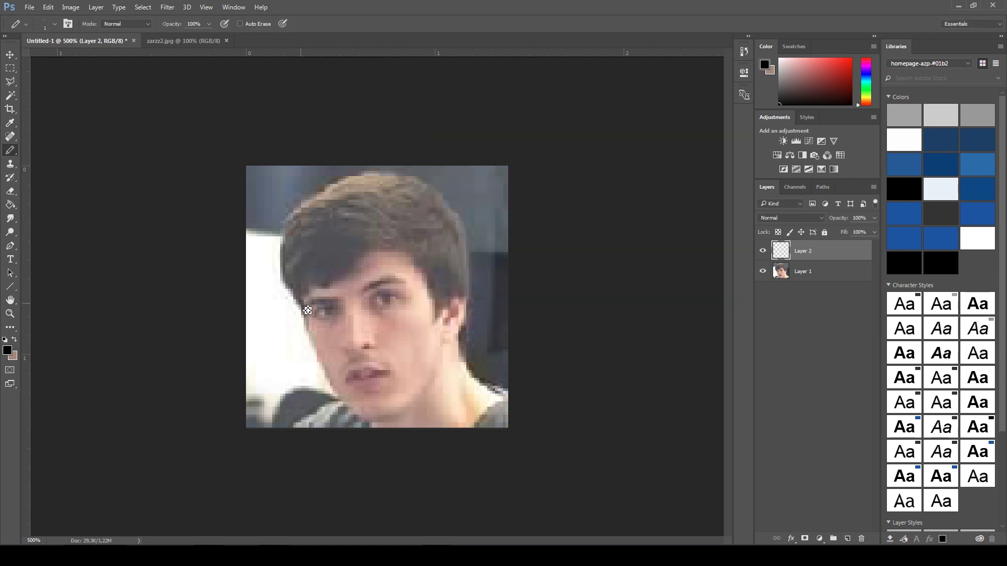
# - Trace the jawline, hair, eyebrows, eyes, nose, mouth and ear in black pixel lines
pyautogui.moveTo(307, 310)
pyautogui.mouseDown()
pyautogui.moveTo(473, 329)
pyautogui.moveTo(303, 293)
pyautogui.mouseUp()
pyautogui.moveTo(484, 310)
pyautogui.mouseDown()
pyautogui.moveTo(297, 224)
pyautogui.moveTo(292, 295)
pyautogui.mouseUp()
pyautogui.moveTo(369, 294); pyautogui.dragTo(405, 285)
pyautogui.moveTo(347, 303); pyautogui.dragTo(307, 302)
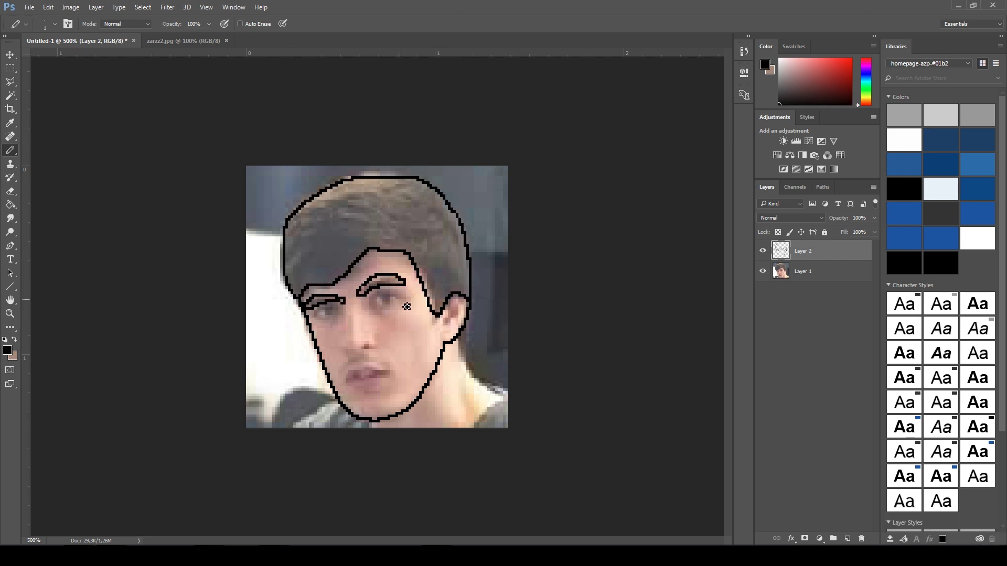
pyautogui.moveTo(377, 291); pyautogui.dragTo(401, 301)
pyautogui.moveTo(315, 309)
pyautogui.mouseDown()
pyautogui.moveTo(340, 314)
pyautogui.moveTo(383, 352)
pyautogui.moveTo(354, 390)
pyautogui.mouseUp()
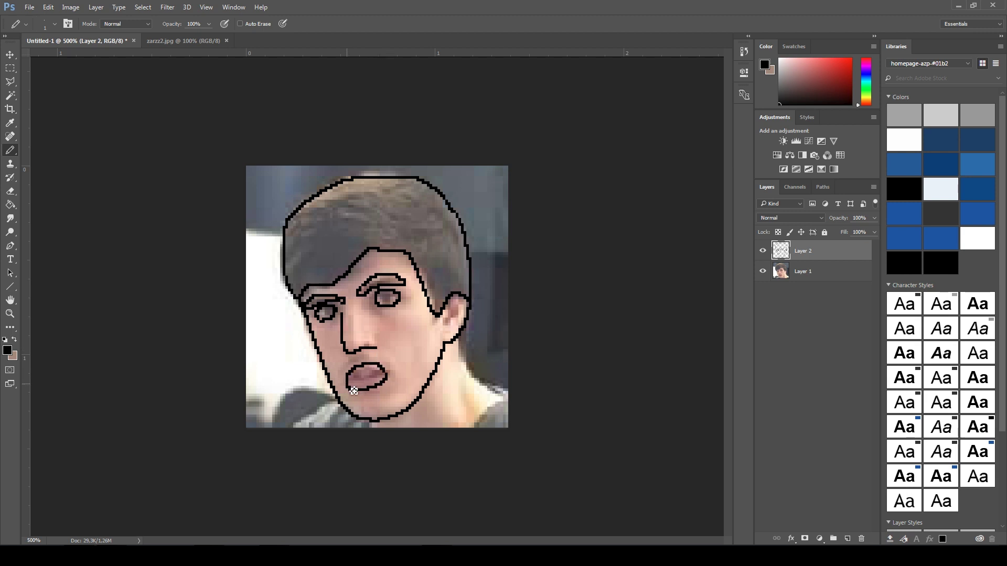
pyautogui.moveTo(453, 305); pyautogui.dragTo(456, 321)
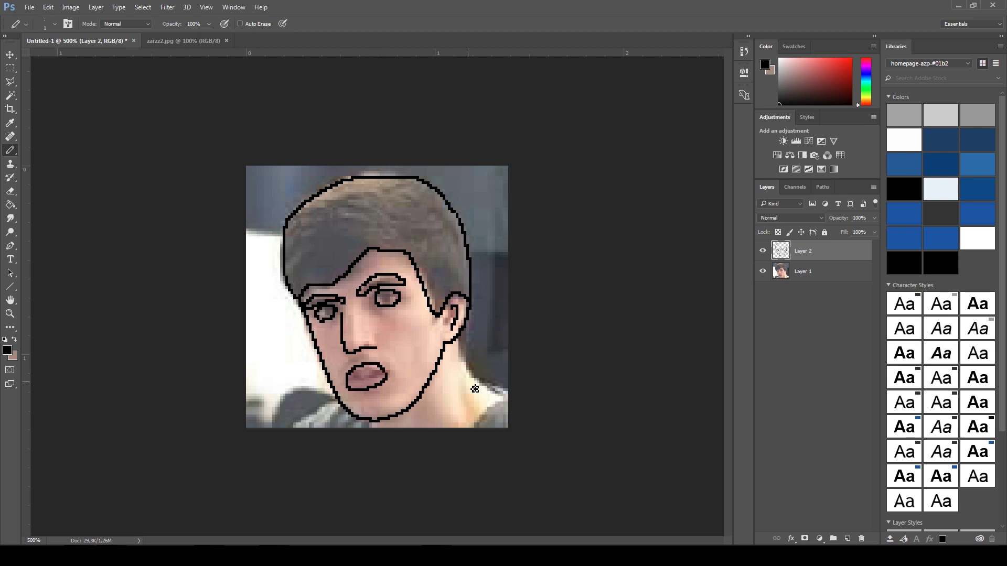
pyautogui.rightClick(12, 151)
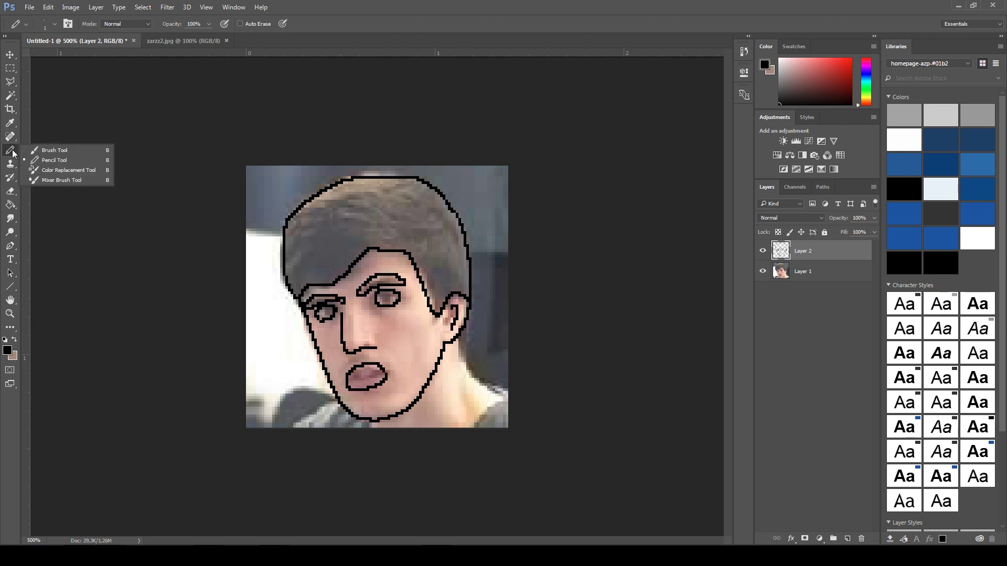
# - Choose a deep dark brown (#321d13) in the Color Picker, starting from the photo's hair
pyautogui.click(14, 358)
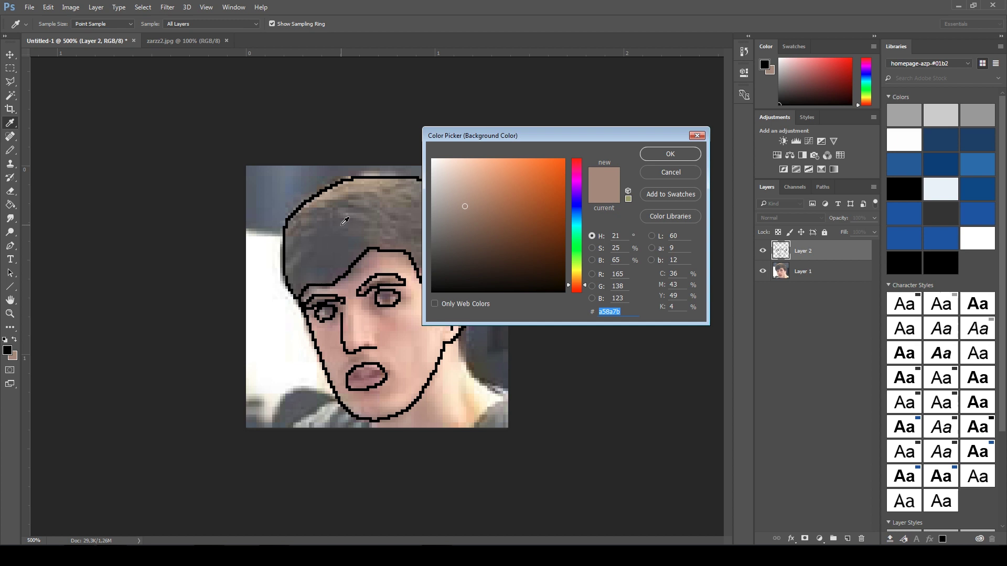
pyautogui.click(346, 222)
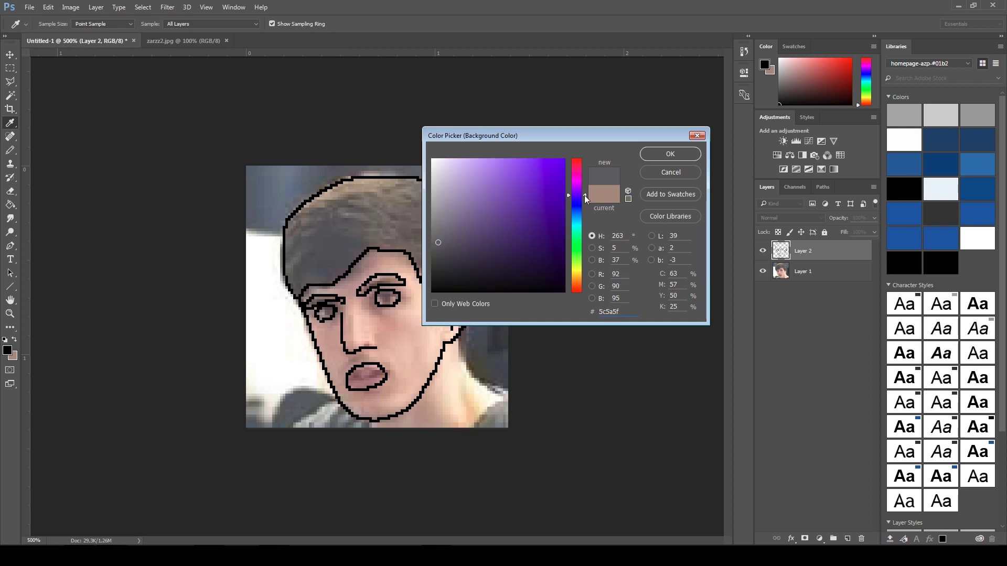
pyautogui.moveTo(585, 196); pyautogui.dragTo(583, 285)
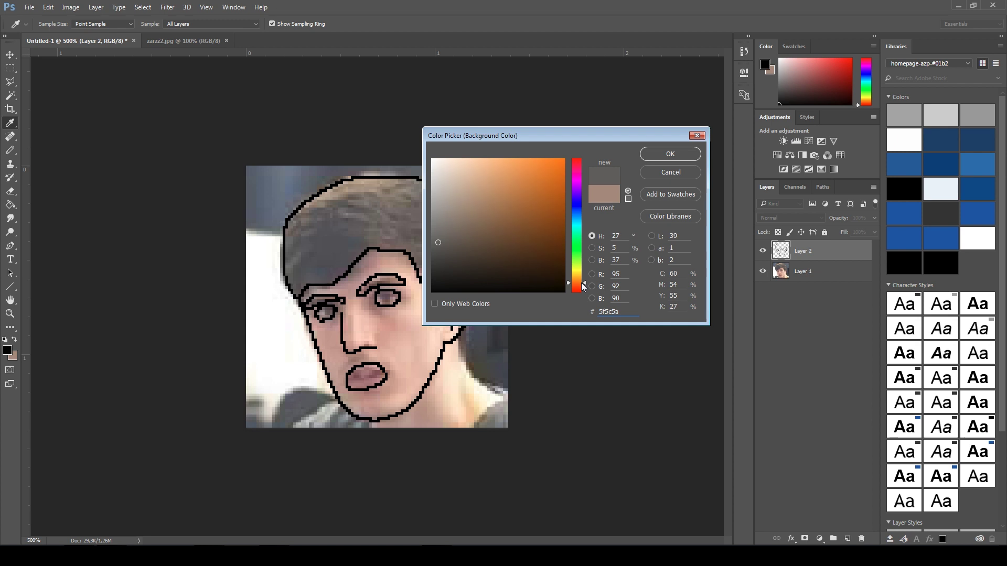
pyautogui.moveTo(463, 243); pyautogui.dragTo(489, 253)
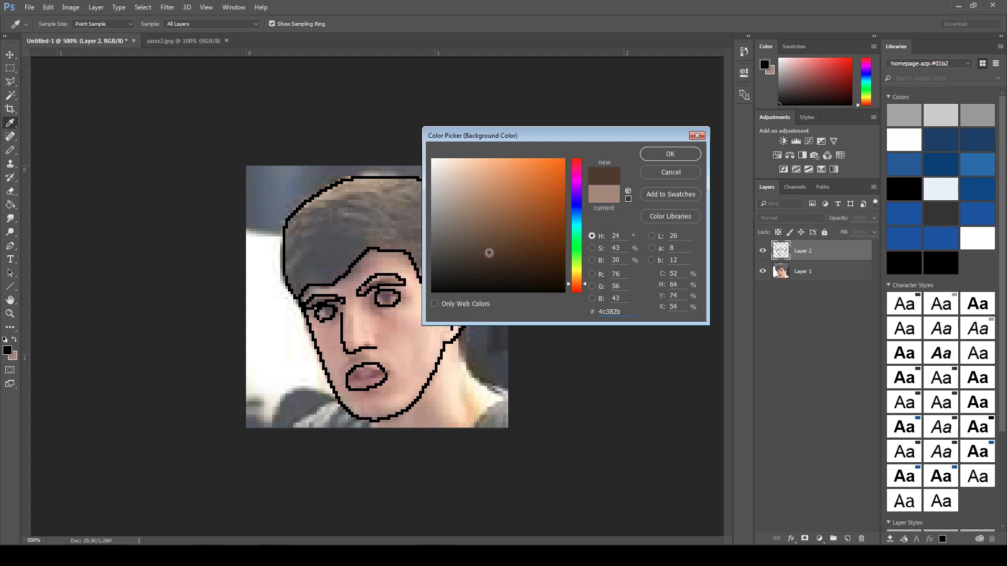
pyautogui.moveTo(586, 285); pyautogui.dragTo(585, 288)
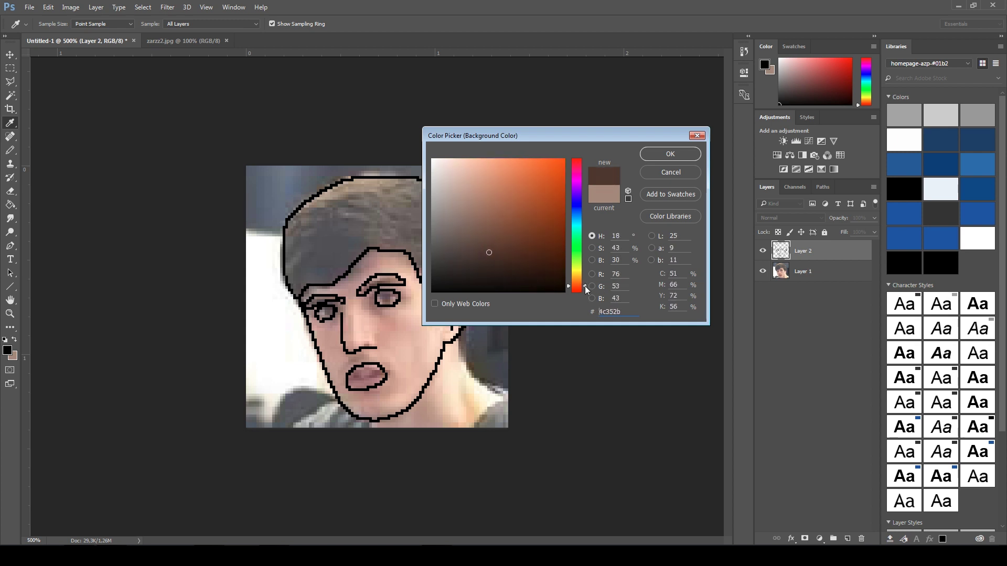
pyautogui.moveTo(512, 255); pyautogui.dragTo(514, 266)
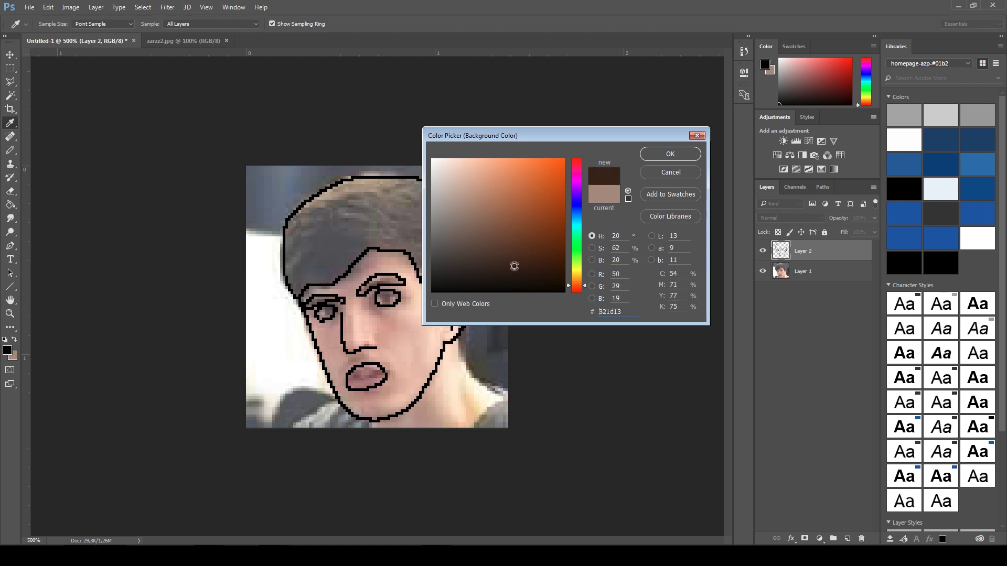
pyautogui.click(670, 154)
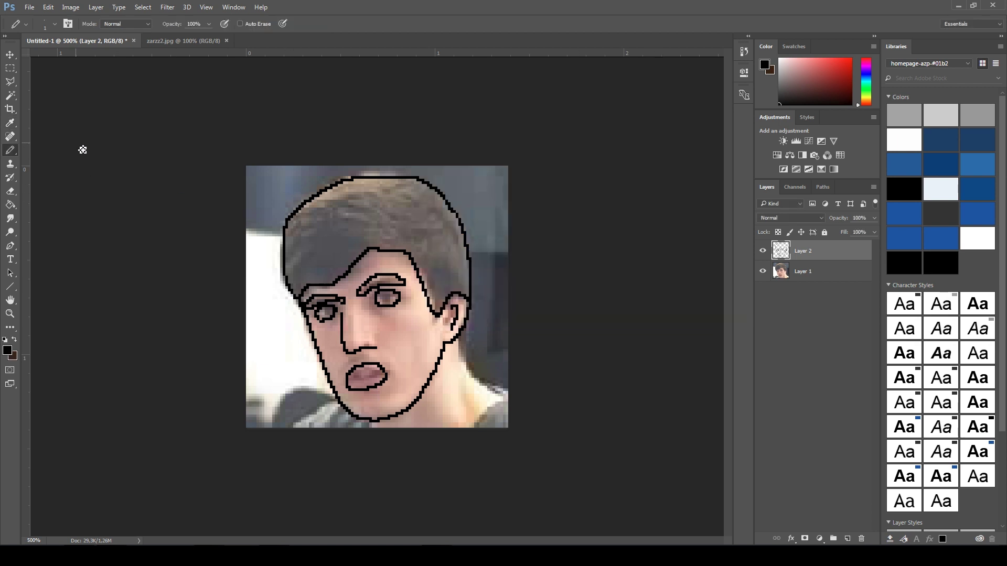
# - Fill the hair outline with the dark brown using the Paint Bucket
pyautogui.click(11, 126)
pyautogui.click(11, 203)
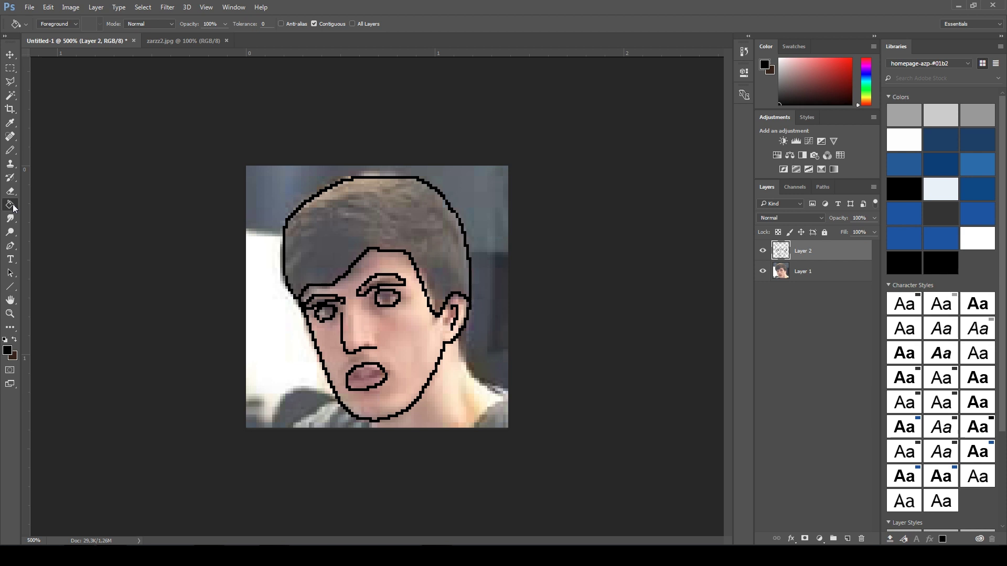
pyautogui.click(378, 226)
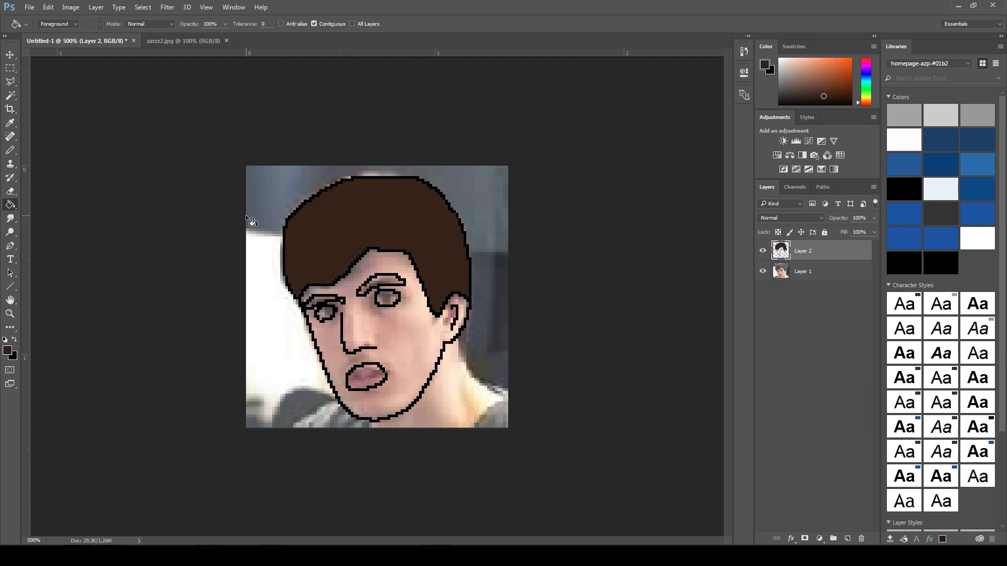
# - Set the foreground colour to a very dark reddish-brown
pyautogui.click(10, 351)
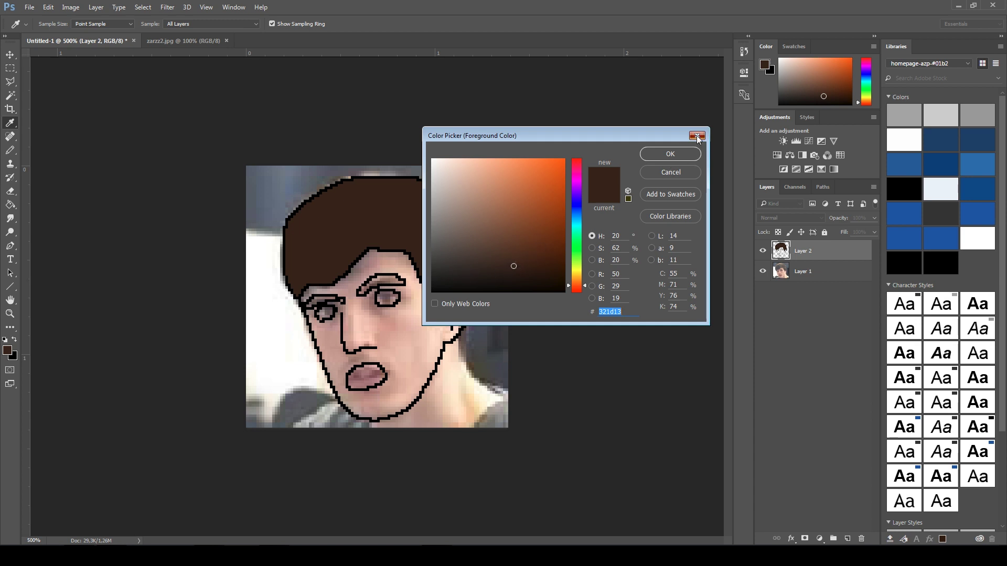
pyautogui.click(671, 154)
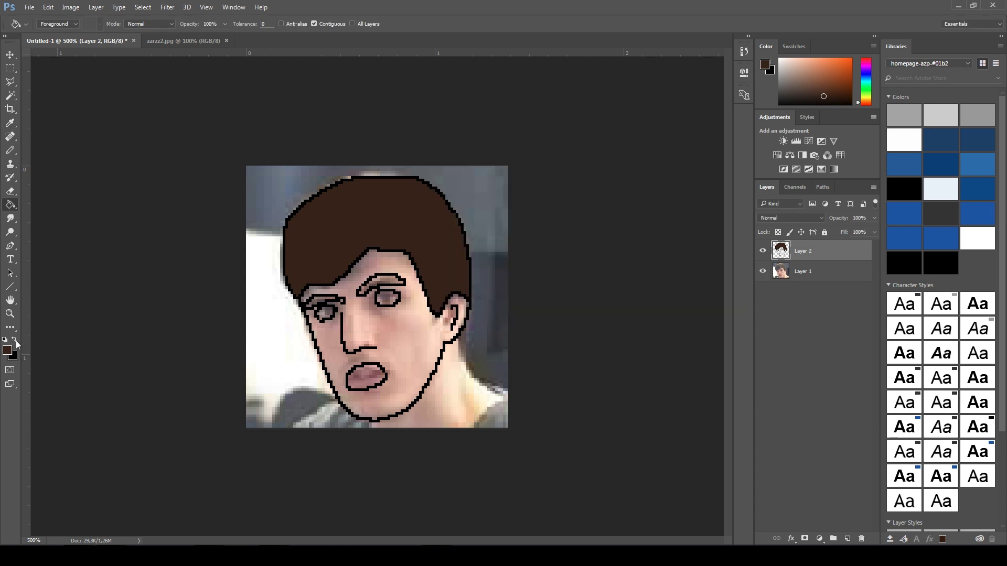
pyautogui.click(16, 341)
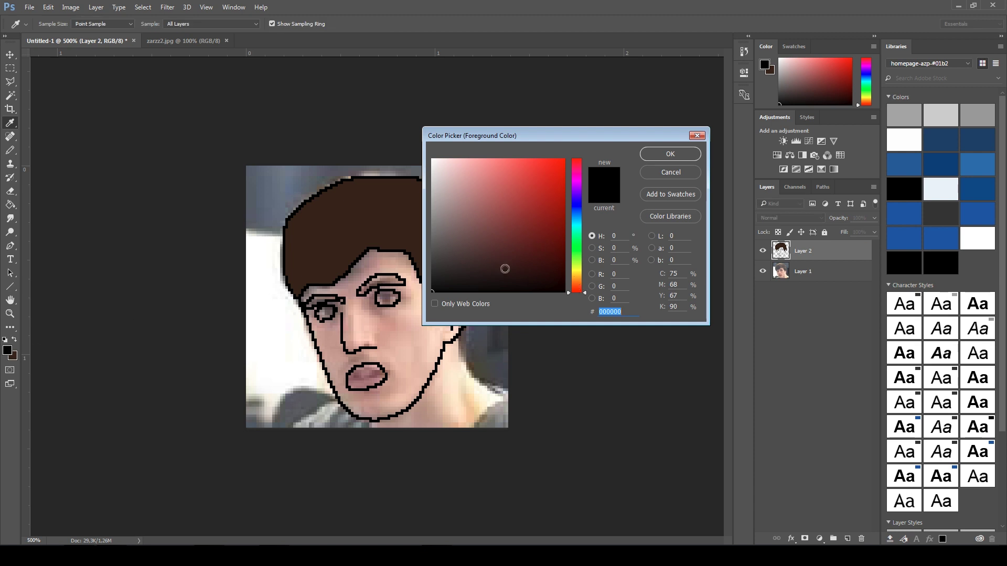
pyautogui.click(517, 272)
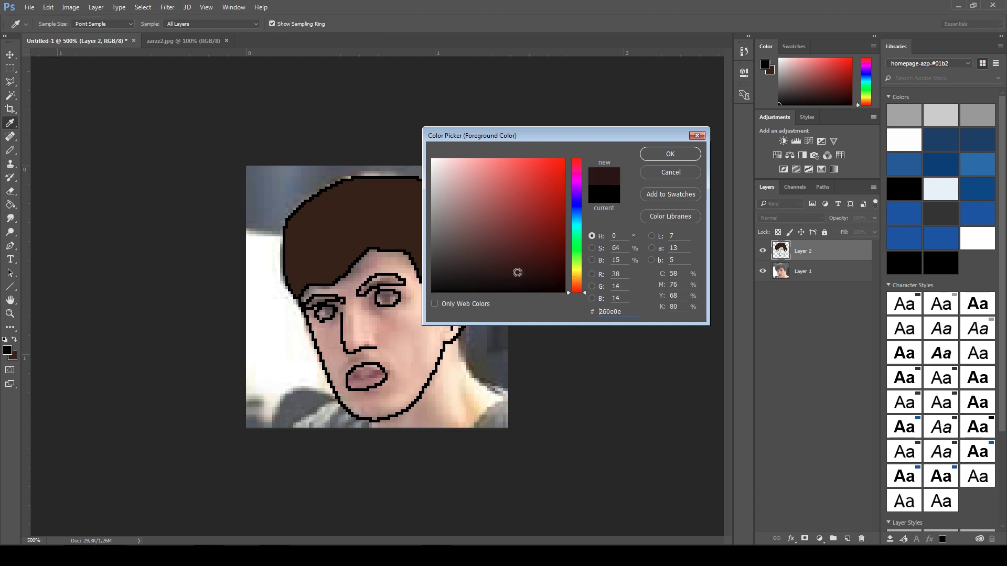
pyautogui.click(670, 153)
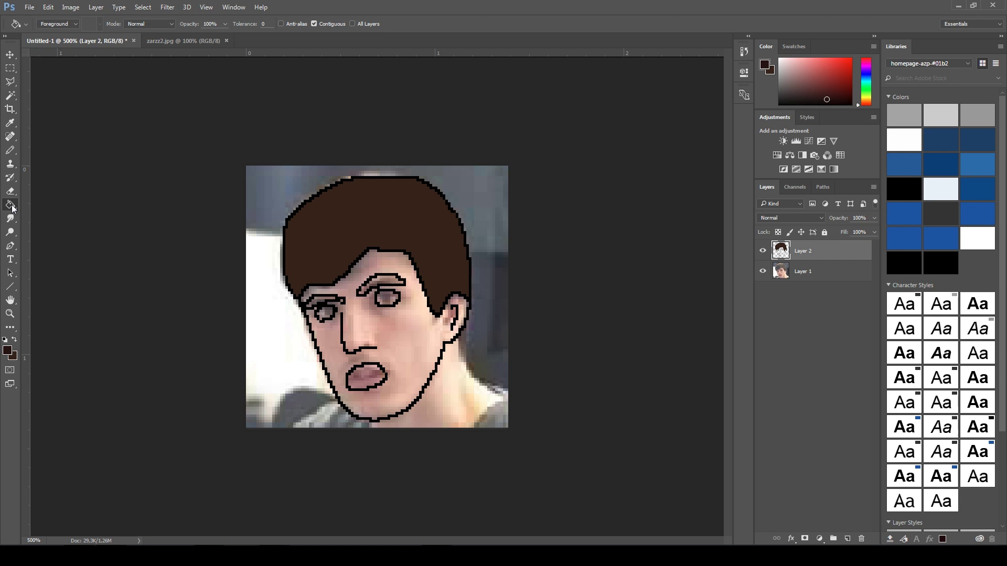
# - Draw short dark strand strokes across the brown hair with the Pencil
pyautogui.click(10, 150)
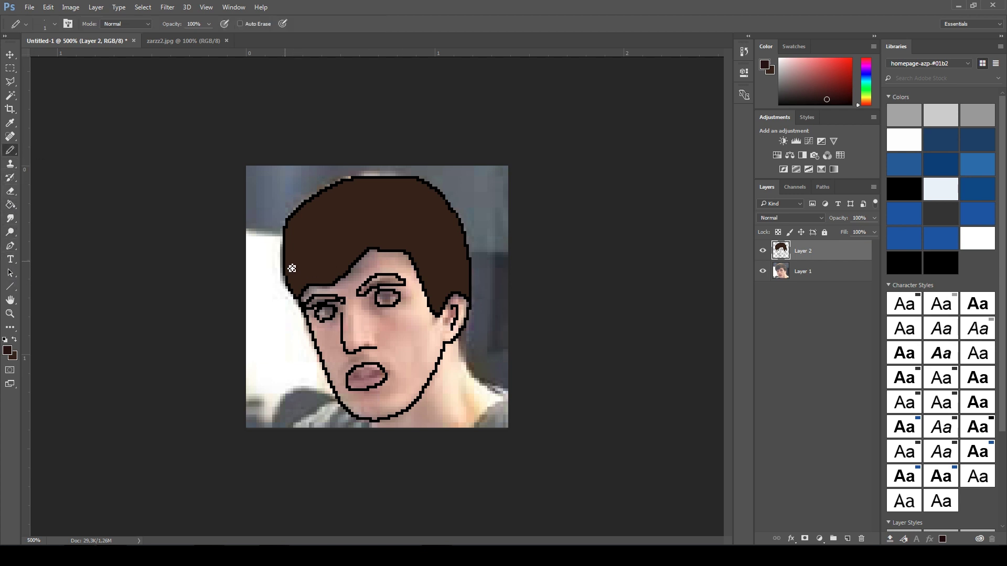
pyautogui.scroll(5, 291, 239)
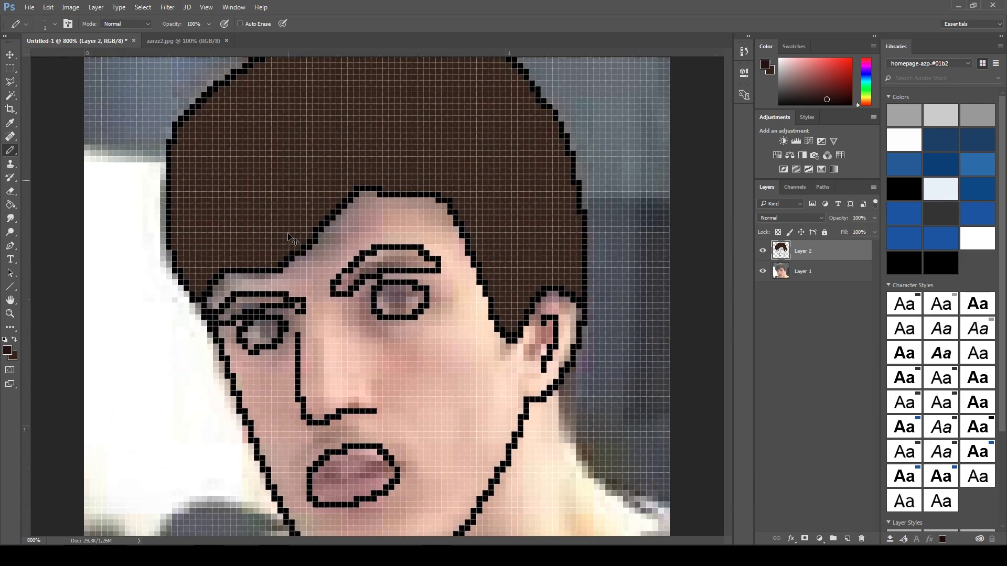
pyautogui.moveTo(355, 261)
pyautogui.mouseDown()
pyautogui.moveTo(469, 264)
pyautogui.moveTo(440, 273)
pyautogui.mouseUp()
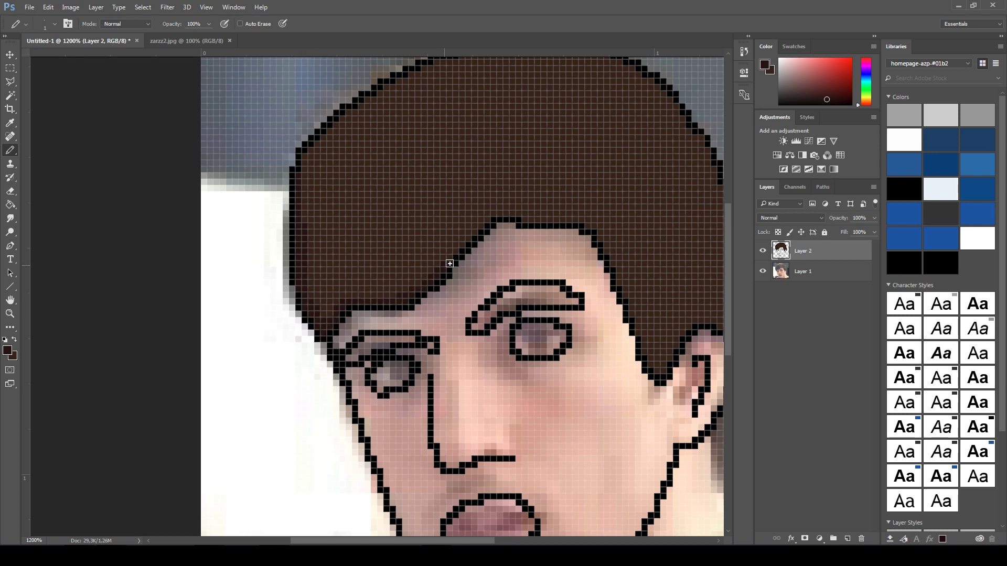
pyautogui.scroll(-2, 604, 236)
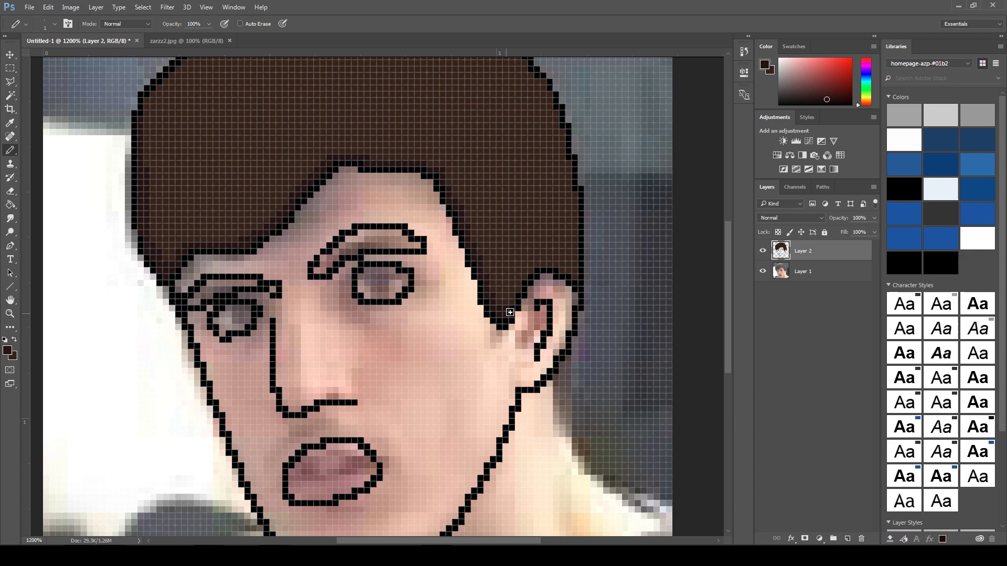
pyautogui.scroll(-2, 570, 273)
pyautogui.scroll(-2, 570, 272)
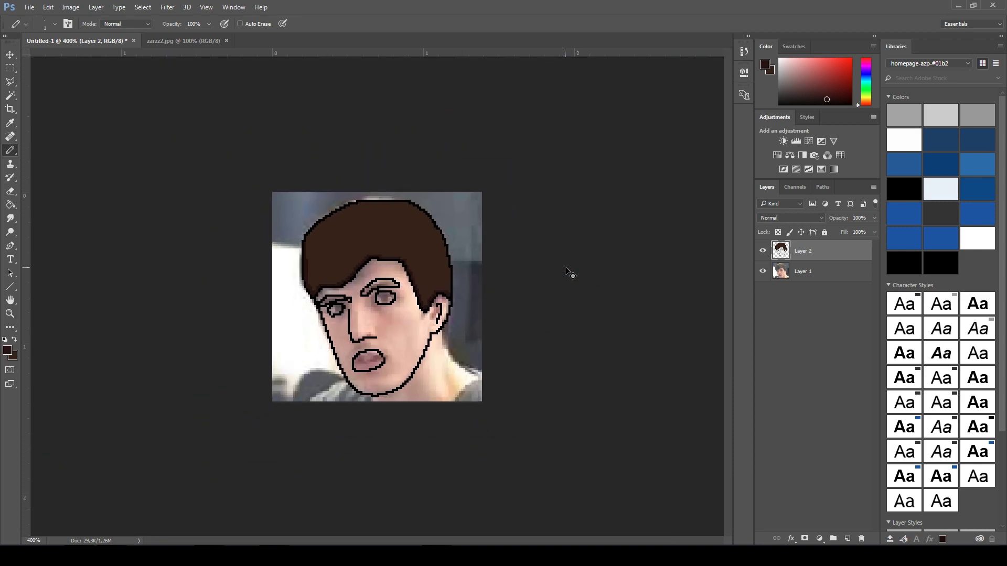
pyautogui.scroll(1, 570, 272)
pyautogui.scroll(1, 570, 272)
pyautogui.scroll(1, 571, 272)
pyautogui.scroll(-1, 571, 272)
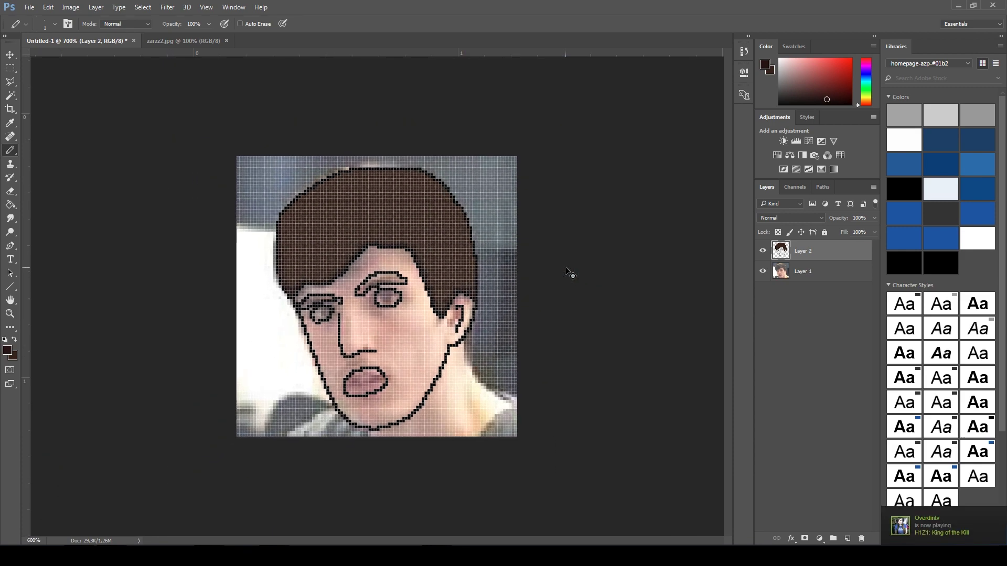
pyautogui.scroll(-1, 570, 272)
pyautogui.moveTo(324, 236)
pyautogui.mouseDown()
pyautogui.moveTo(315, 253)
pyautogui.moveTo(326, 261)
pyautogui.mouseUp()
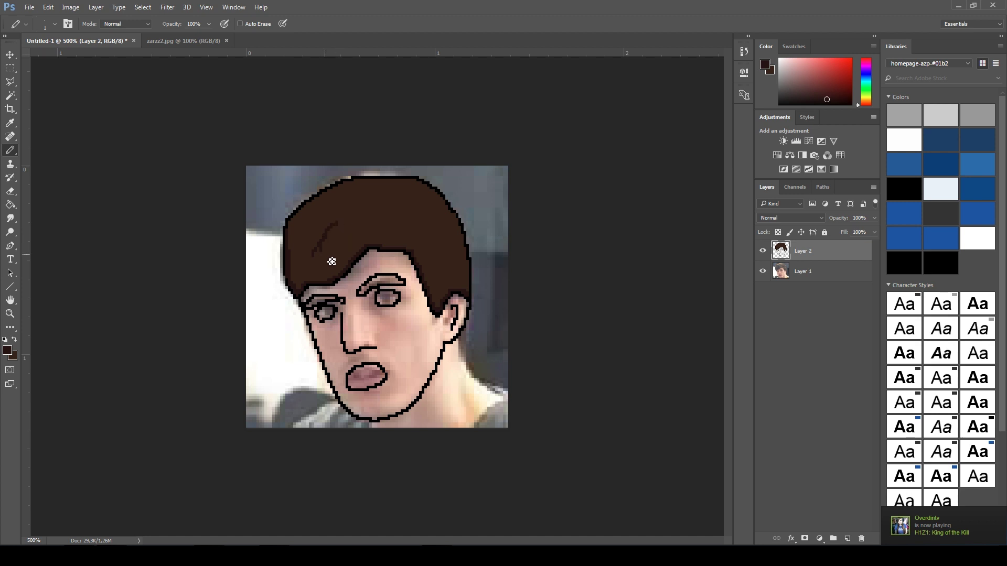
pyautogui.moveTo(362, 215)
pyautogui.mouseDown()
pyautogui.moveTo(348, 235)
pyautogui.moveTo(390, 239)
pyautogui.moveTo(375, 226)
pyautogui.moveTo(310, 236)
pyautogui.mouseUp()
pyautogui.moveTo(344, 203)
pyautogui.mouseDown()
pyautogui.moveTo(339, 214)
pyautogui.moveTo(376, 206)
pyautogui.mouseUp()
pyautogui.moveTo(413, 211)
pyautogui.mouseDown()
pyautogui.moveTo(406, 222)
pyautogui.moveTo(422, 263)
pyautogui.moveTo(417, 227)
pyautogui.moveTo(452, 283)
pyautogui.mouseUp()
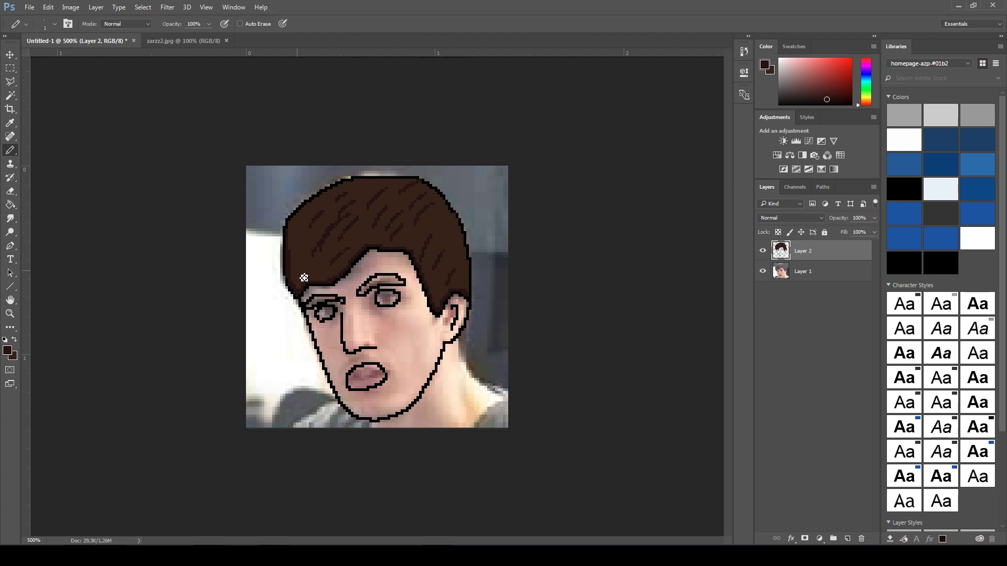
pyautogui.scroll(3, 338, 243)
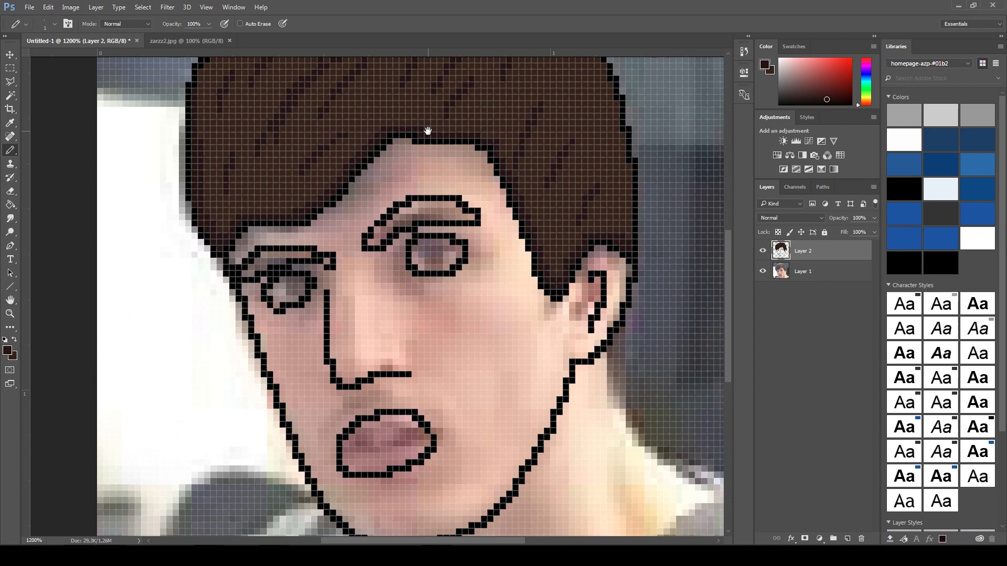
pyautogui.scroll(-1, 425, 158)
pyautogui.scroll(-1, 429, 141)
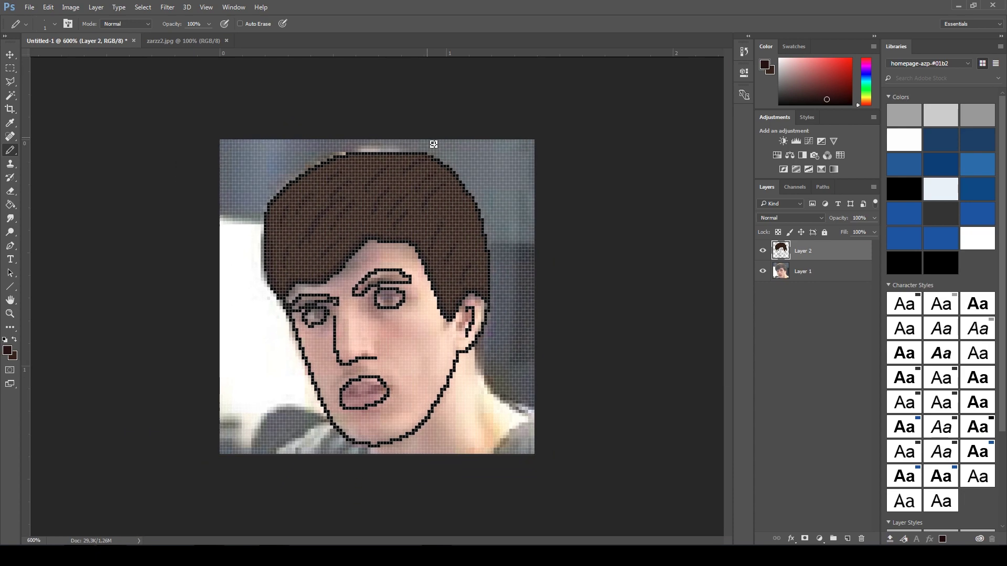
pyautogui.scroll(1, 385, 228)
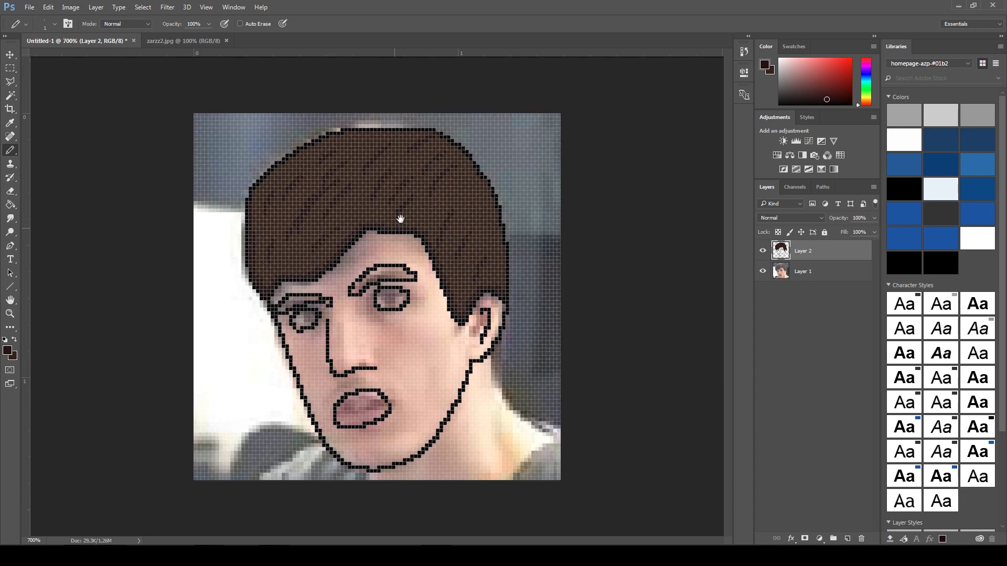
pyautogui.scroll(1, 433, 190)
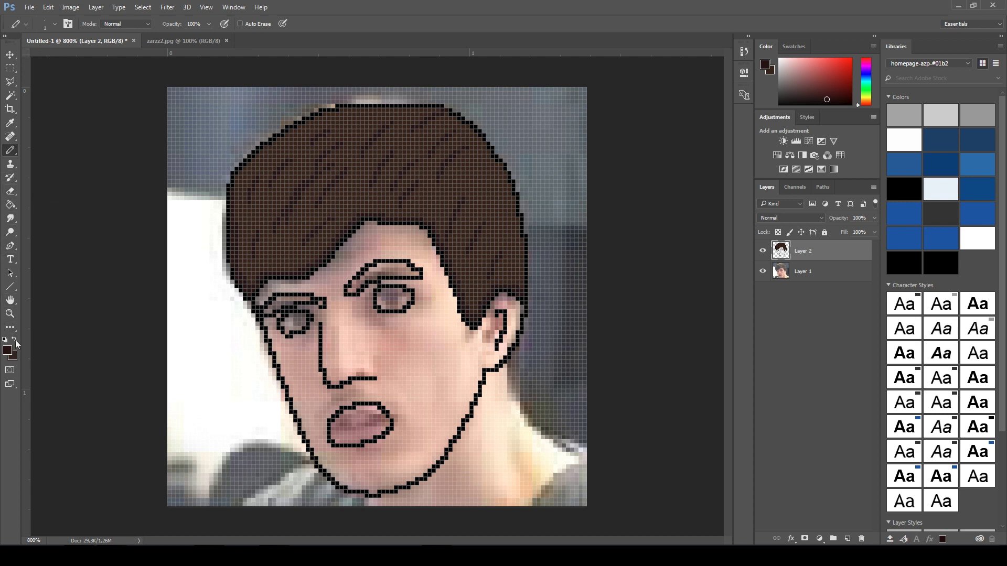
# - Fill the eyebrow with dark brown, then reset the foreground colour to black
pyautogui.click(11, 206)
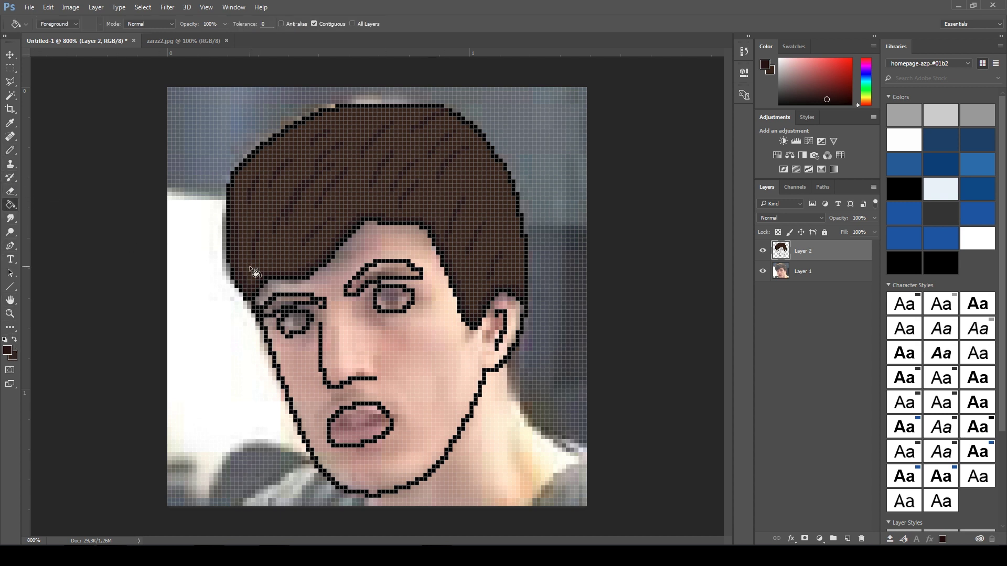
pyautogui.click(388, 275)
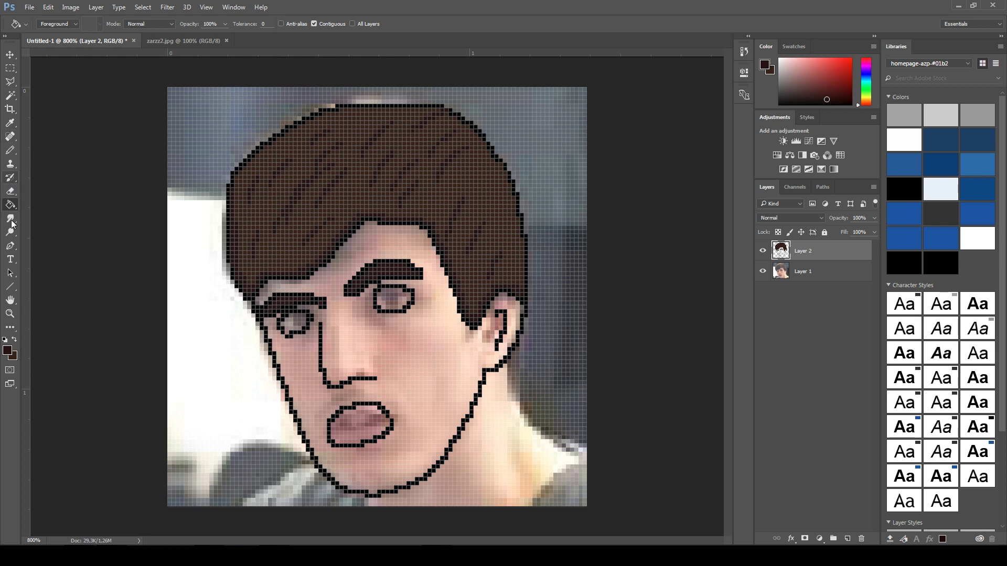
pyautogui.click(14, 356)
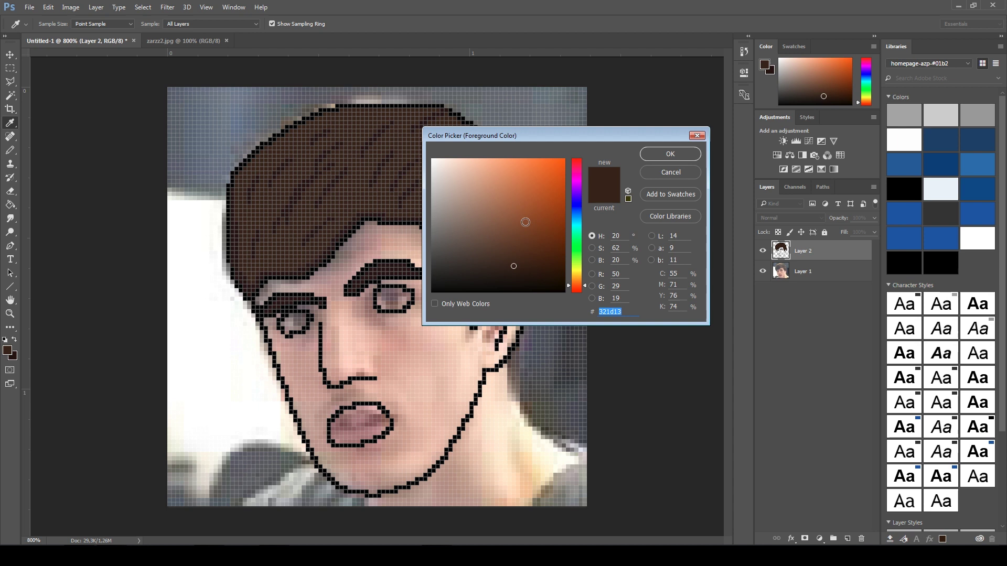
pyautogui.click(434, 291)
pyautogui.click(670, 156)
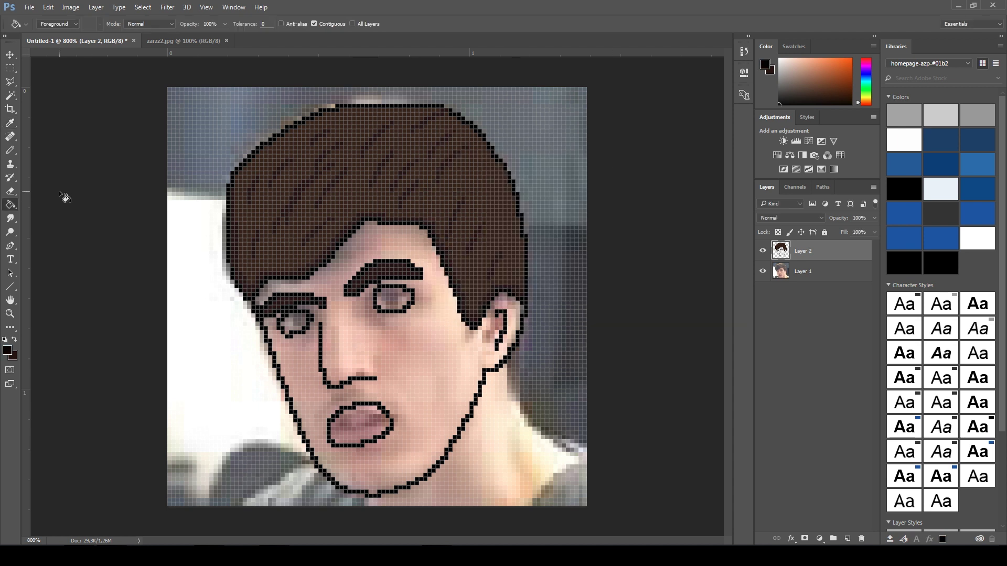
pyautogui.click(10, 138)
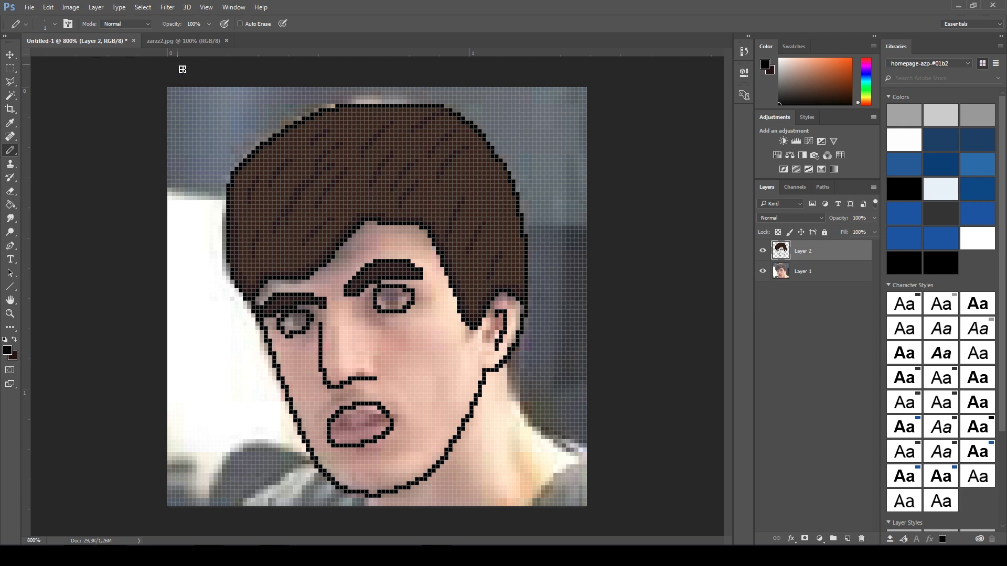
pyautogui.click(181, 41)
pyautogui.scroll(1, 399, 229)
pyautogui.scroll(1, 400, 228)
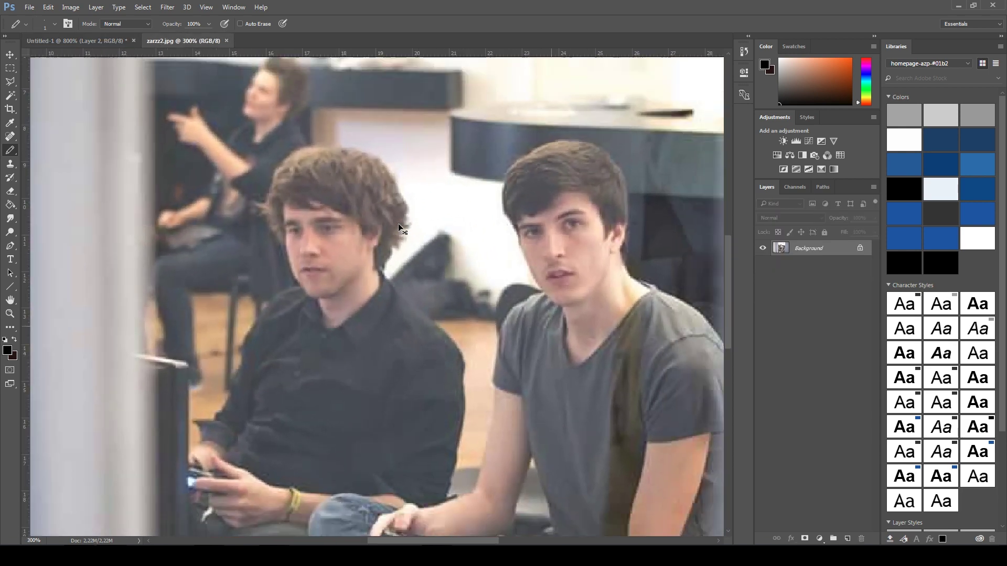
pyautogui.scroll(-1, 401, 228)
pyautogui.scroll(-1, 400, 229)
pyautogui.hotkey('ctrl', 'a')
pyautogui.click(29, 7)
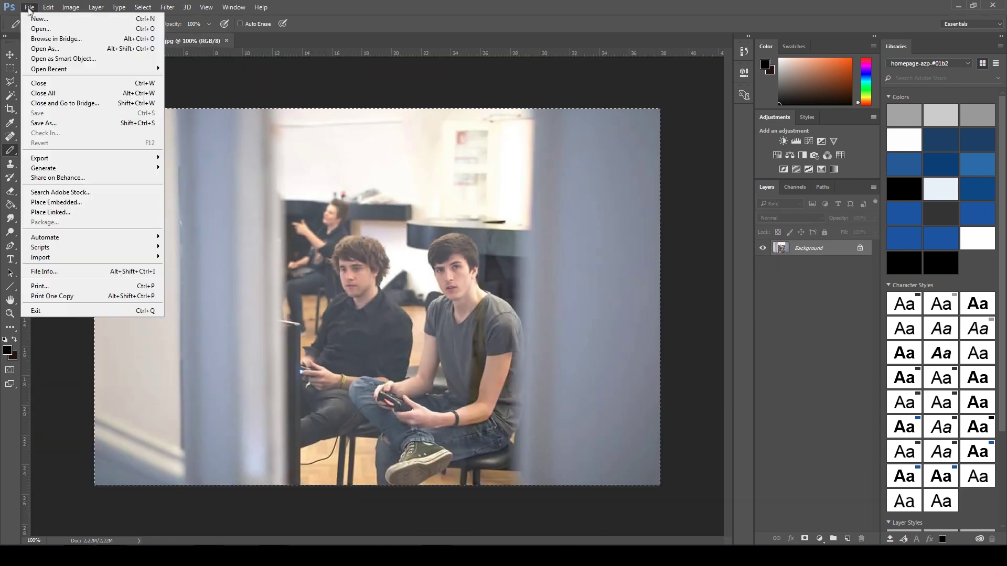
pyautogui.click(39, 28)
pyautogui.doubleClick(381, 118)
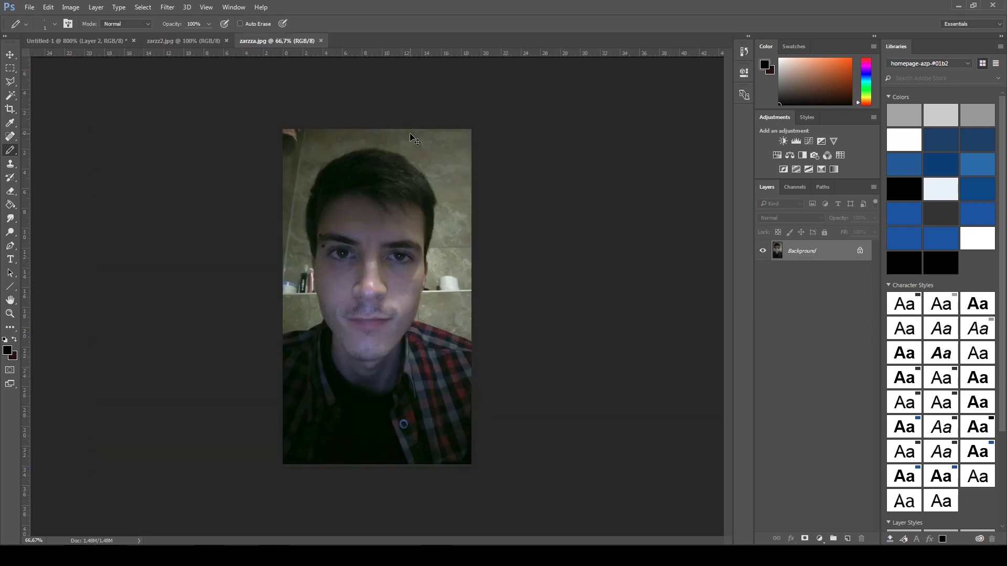
pyautogui.scroll(1, 413, 138)
pyautogui.scroll(1, 413, 138)
pyautogui.scroll(-1, 413, 139)
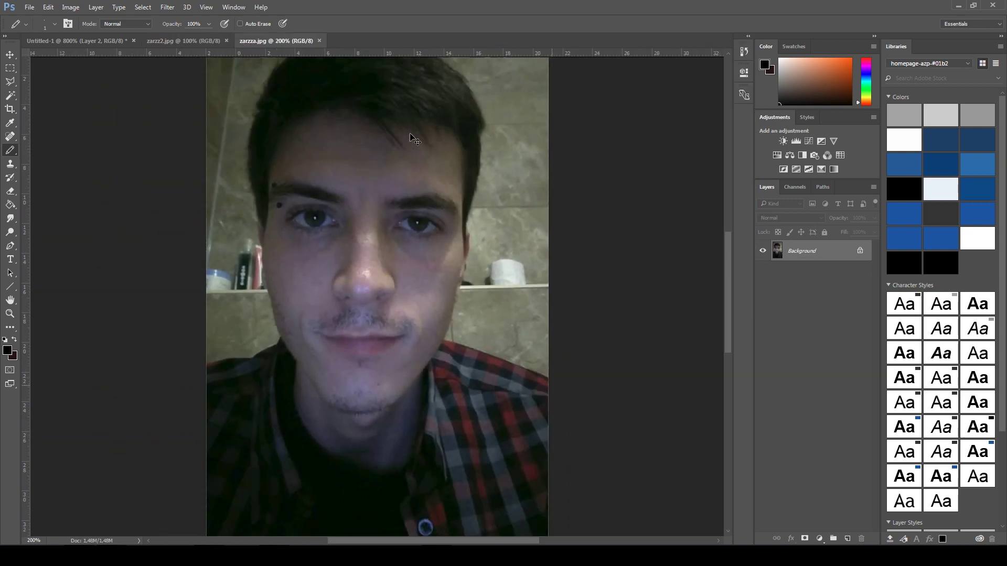
pyautogui.scroll(-1, 413, 139)
pyautogui.click(321, 41)
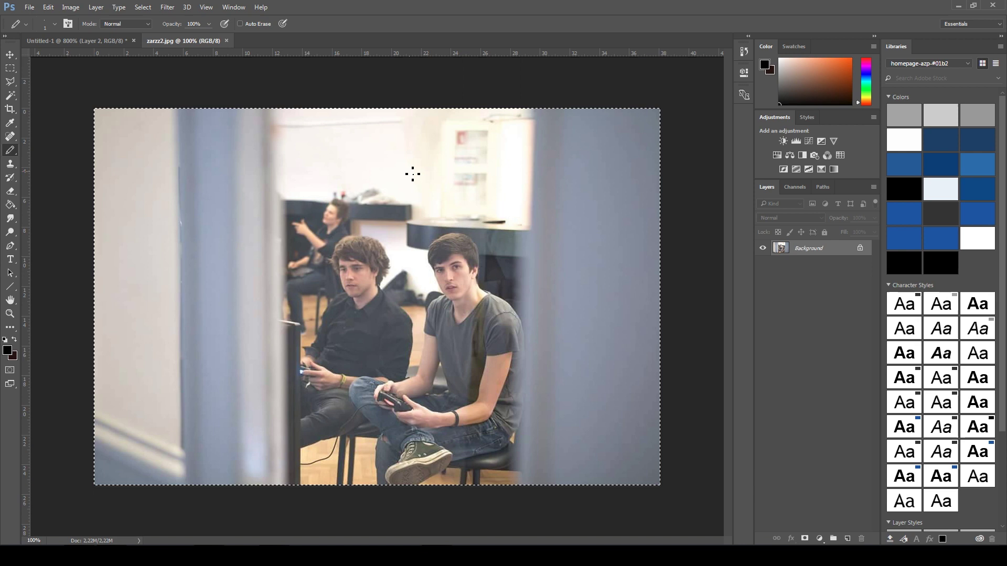
pyautogui.click(75, 41)
pyautogui.scroll(2, 488, 203)
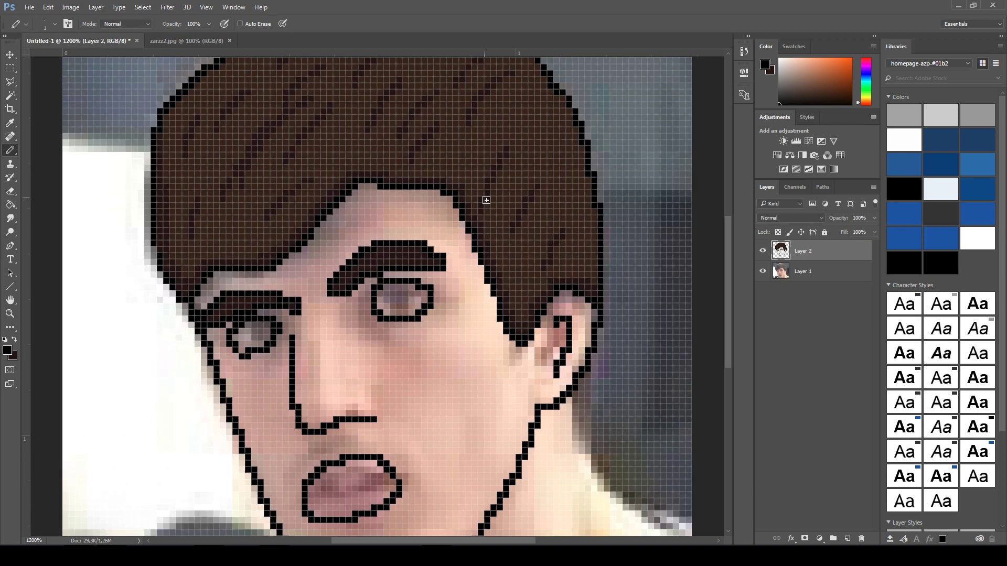
# - Paint both eye irises very dark green with the Pencil
pyautogui.click(11, 166)
pyautogui.scroll(-2, 231, 238)
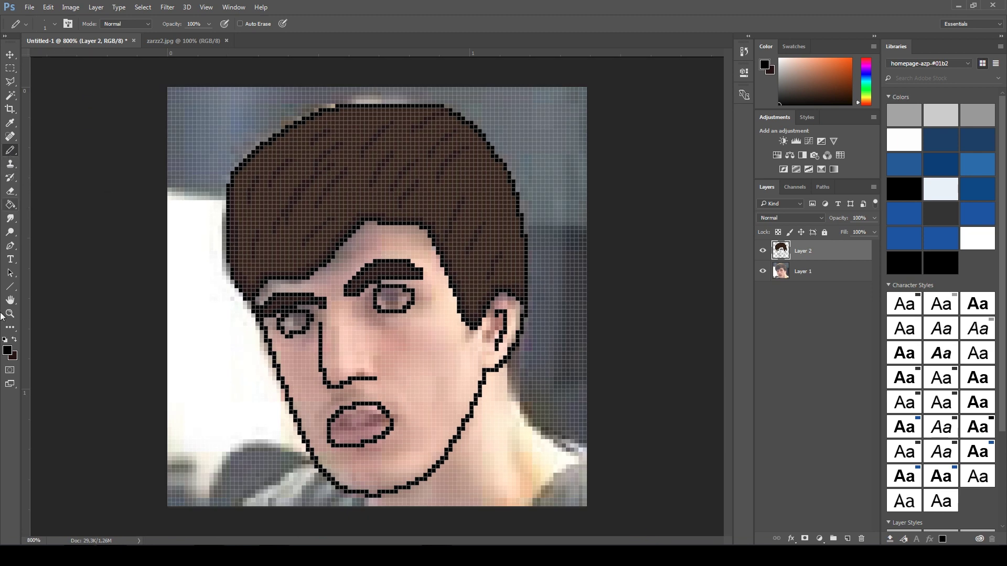
pyautogui.click(8, 354)
pyautogui.click(579, 268)
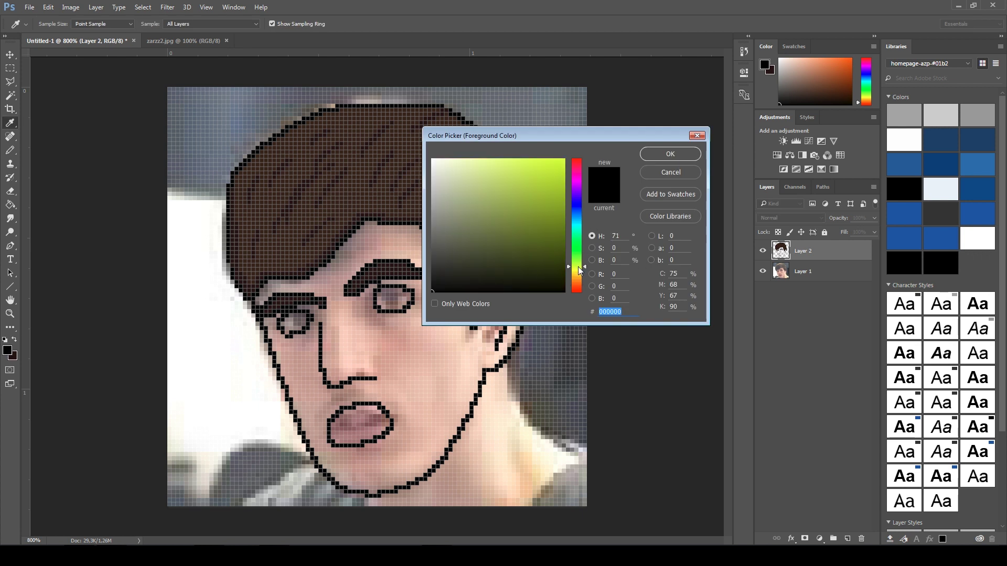
pyautogui.moveTo(533, 275); pyautogui.dragTo(565, 274)
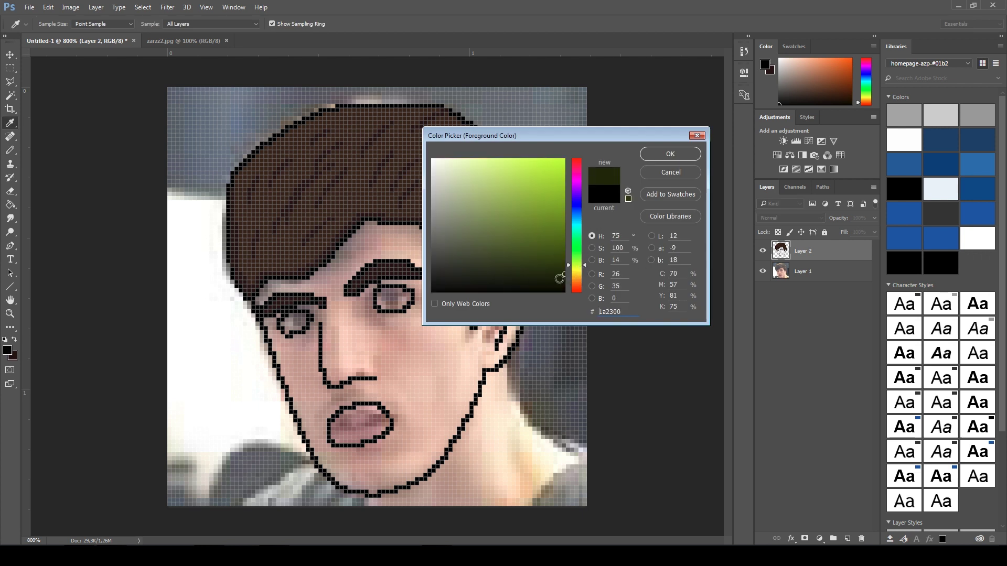
pyautogui.click(562, 278)
pyautogui.click(671, 153)
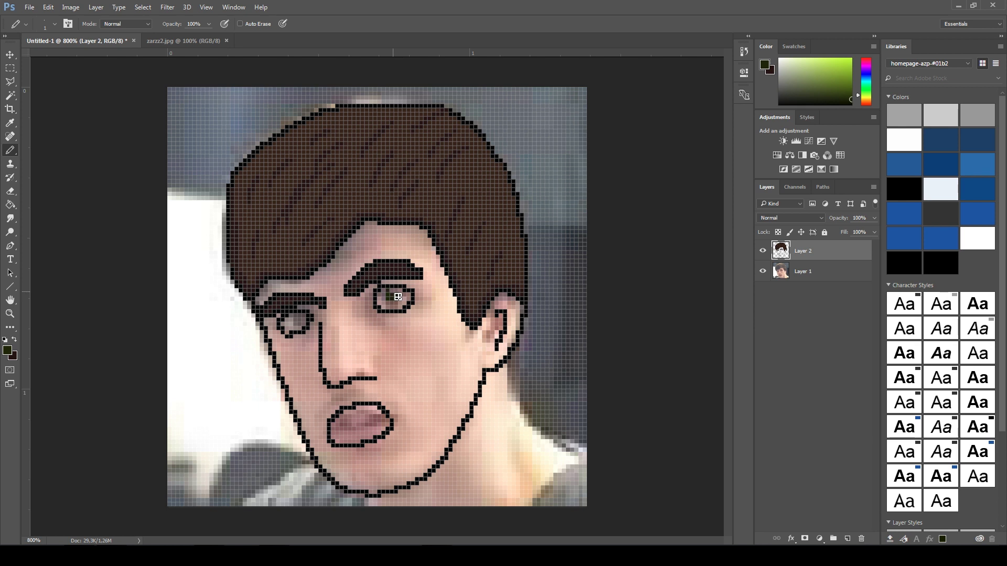
pyautogui.moveTo(398, 297); pyautogui.dragTo(401, 293)
pyautogui.moveTo(297, 328); pyautogui.dragTo(288, 325)
# - Choose a light pink as the foreground colour
pyautogui.click(8, 352)
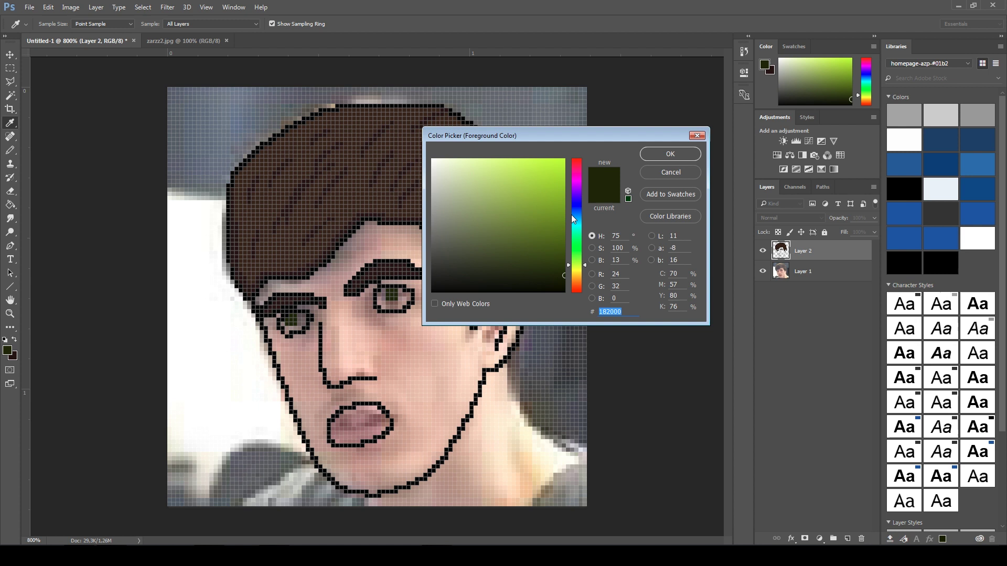
pyautogui.moveTo(584, 264); pyautogui.dragTo(584, 294)
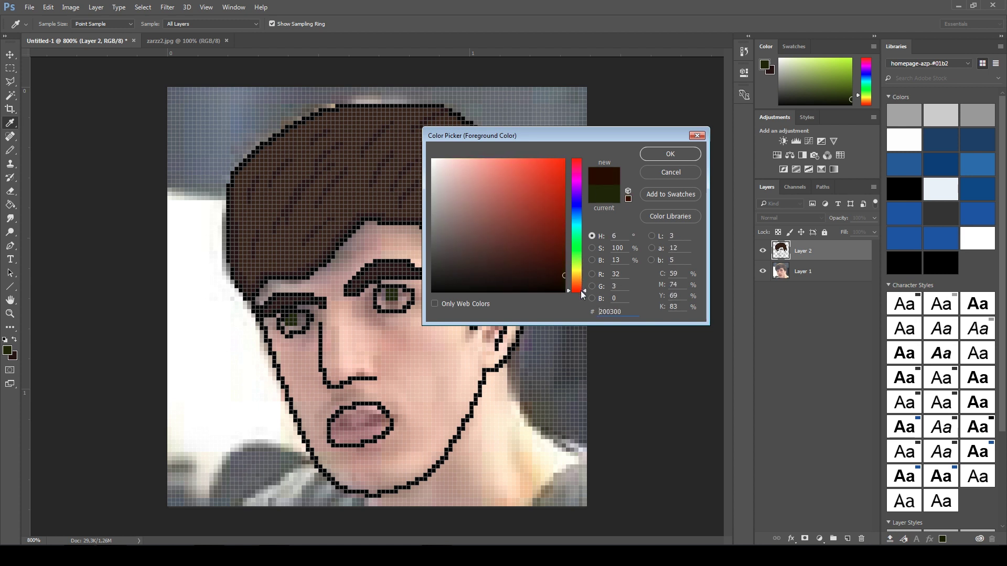
pyautogui.moveTo(481, 194); pyautogui.dragTo(461, 155)
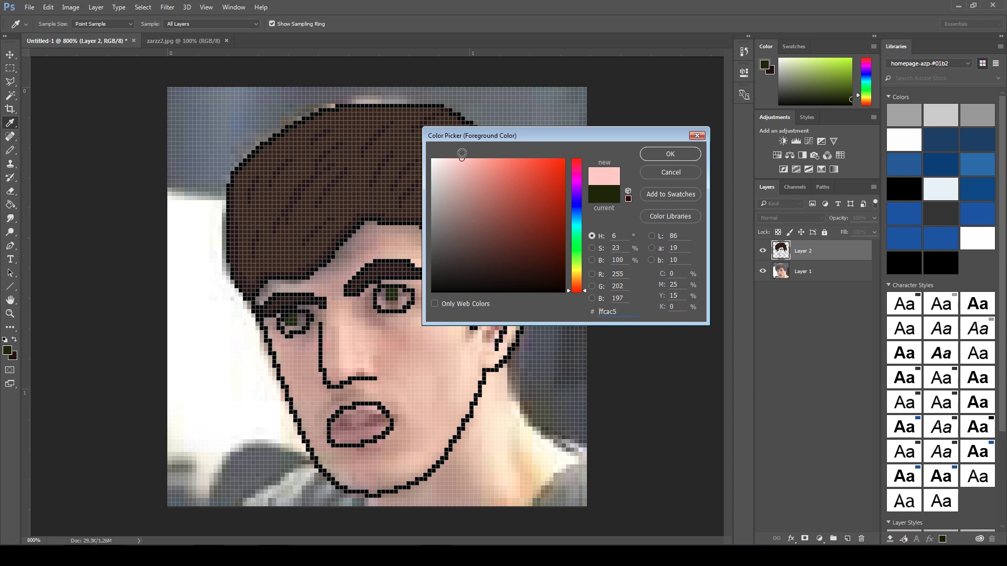
# - Fill both eye whites with the light pink using the Paint Bucket
pyautogui.click(669, 155)
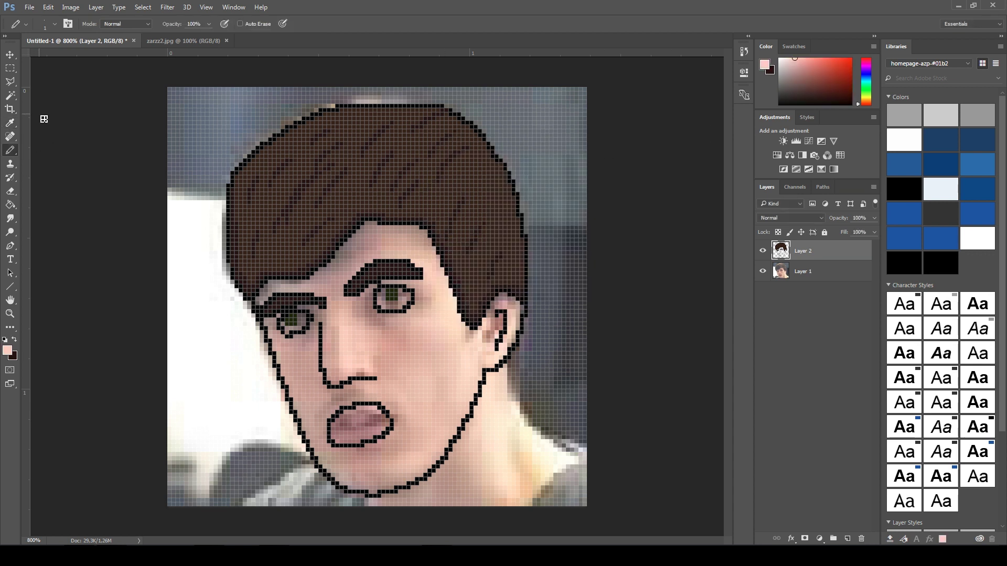
pyautogui.click(10, 205)
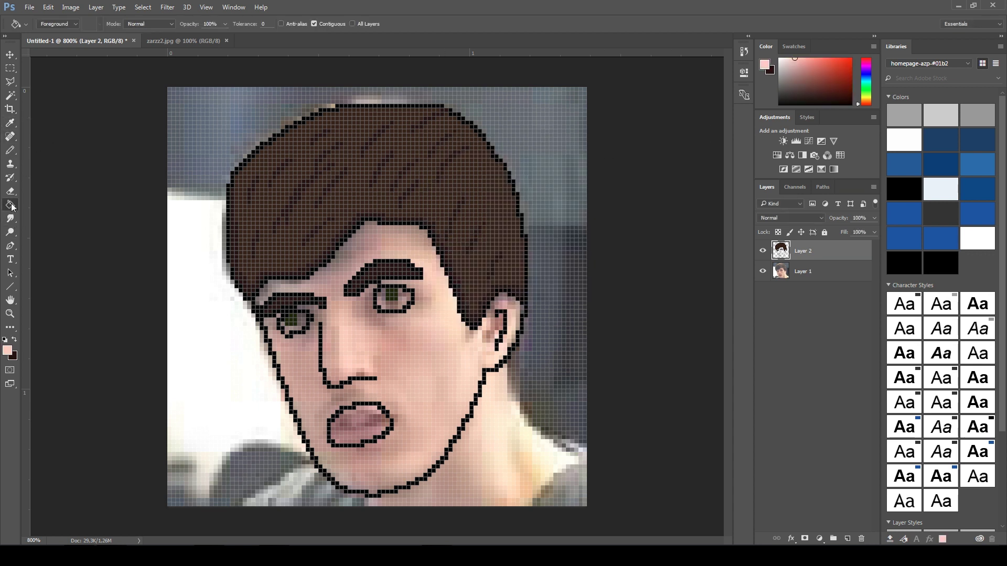
pyautogui.click(309, 331)
pyautogui.click(288, 332)
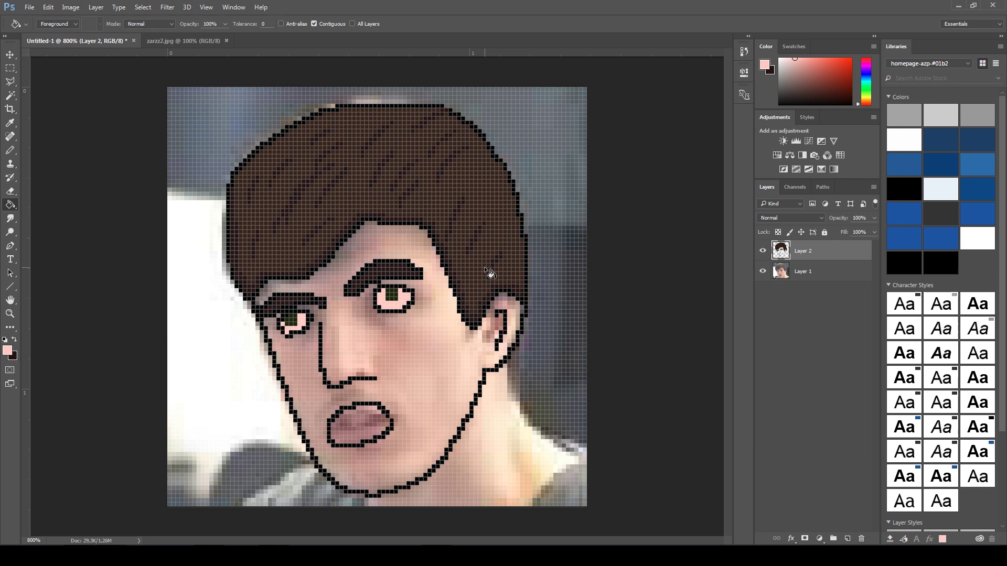
# - Set a flat skin-tone colour and bucket-fill the whole face with it
pyautogui.click(9, 352)
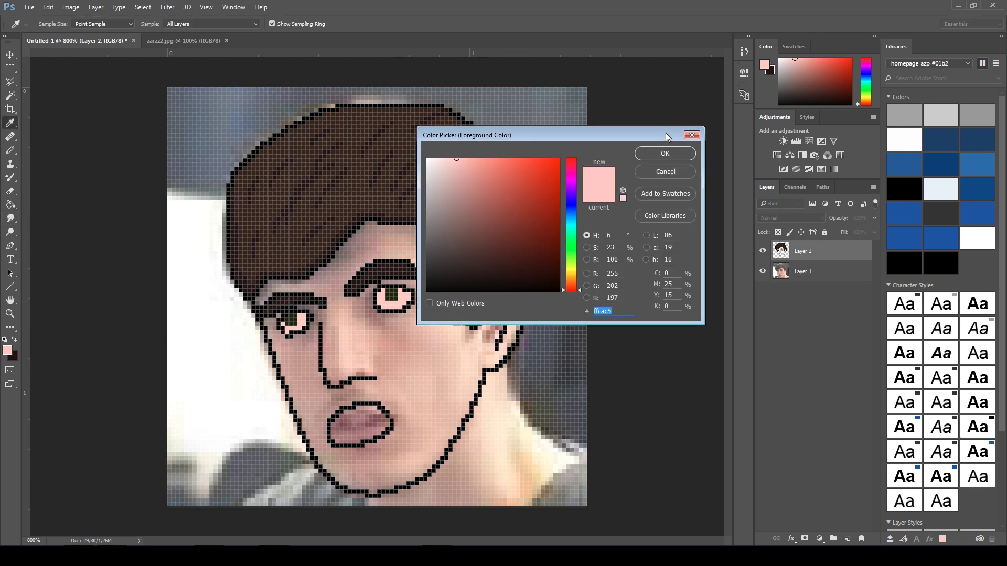
pyautogui.moveTo(511, 133); pyautogui.dragTo(669, 173)
pyautogui.press('Return')
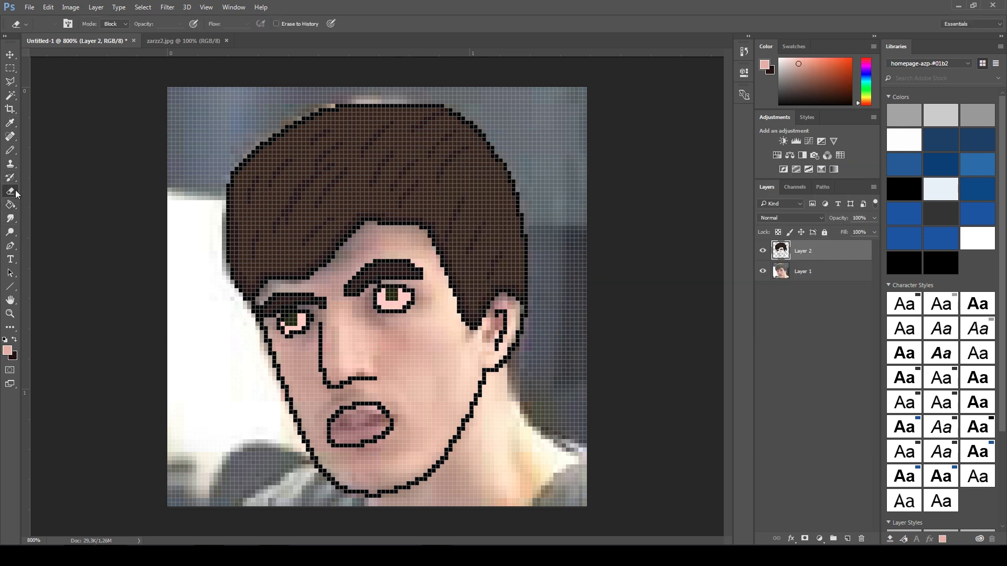
pyautogui.click(10, 203)
pyautogui.click(442, 377)
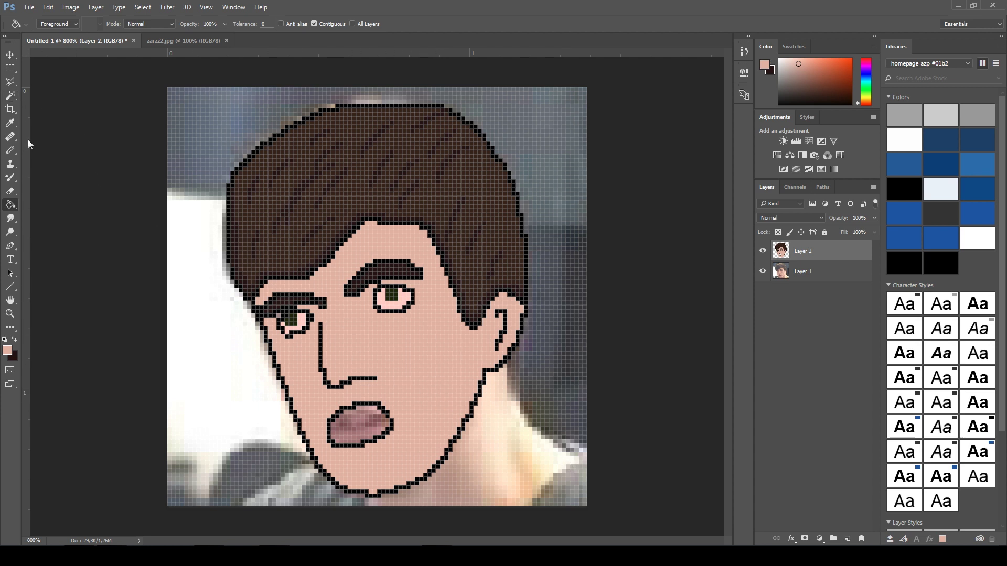
# - Darken the skin-tone foreground colour for shading
pyautogui.click(12, 353)
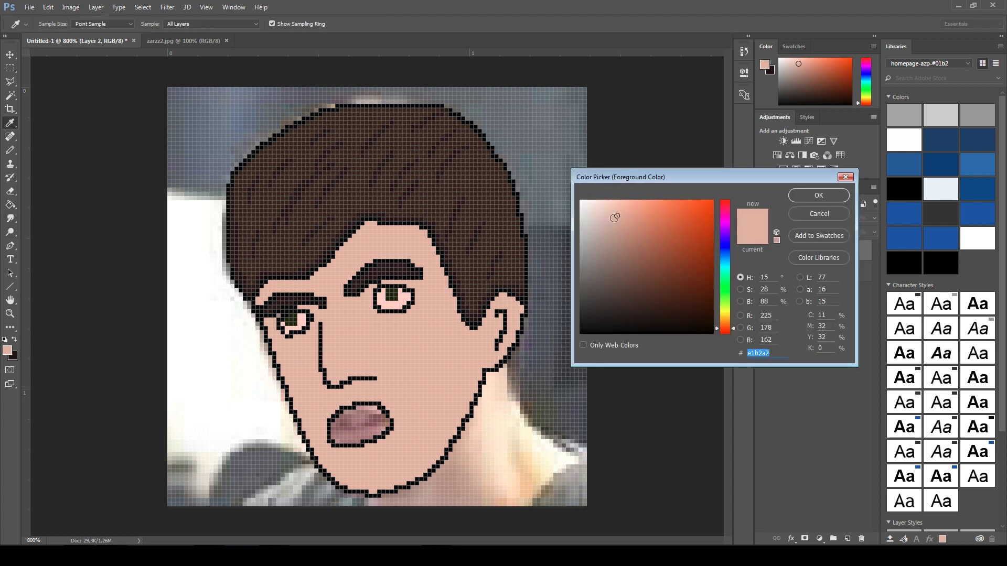
pyautogui.moveTo(618, 217); pyautogui.dragTo(620, 238)
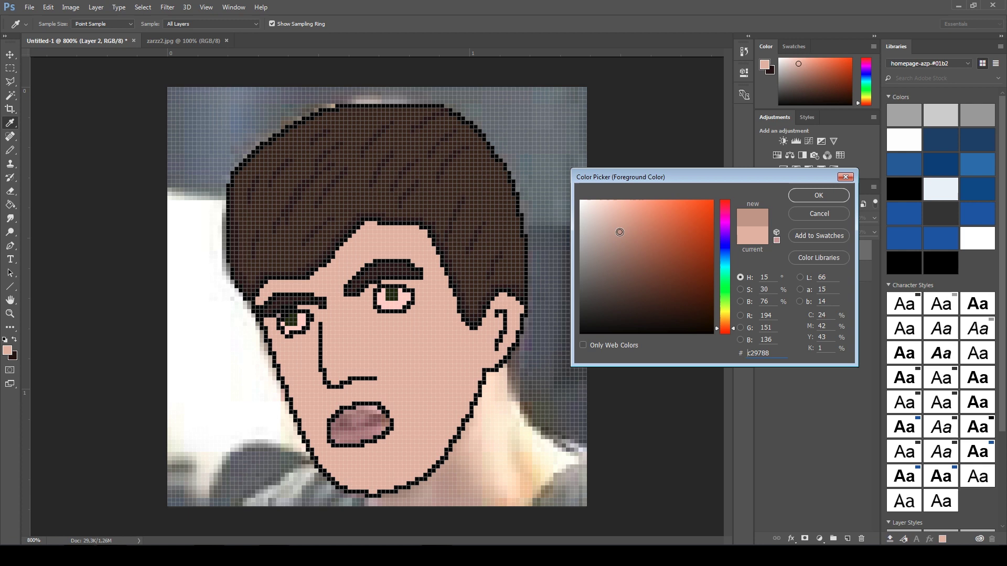
pyautogui.click(820, 195)
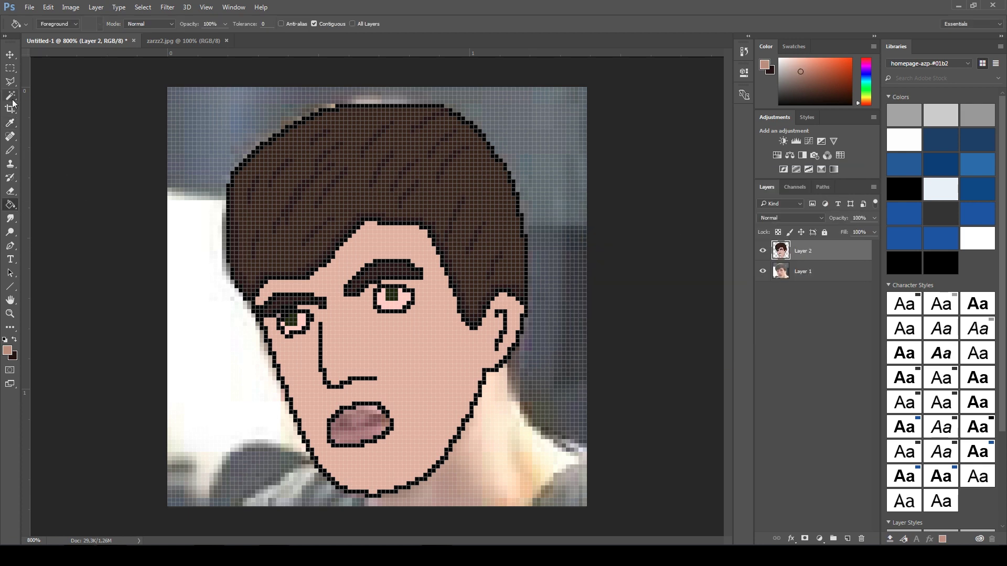
# - Pencil darker shading along the hairline, jaw and left cheek, then hide Layer 2
pyautogui.click(11, 149)
pyautogui.scroll(1, 506, 217)
pyautogui.scroll(1, 505, 217)
pyautogui.moveTo(392, 170); pyautogui.dragTo(423, 137)
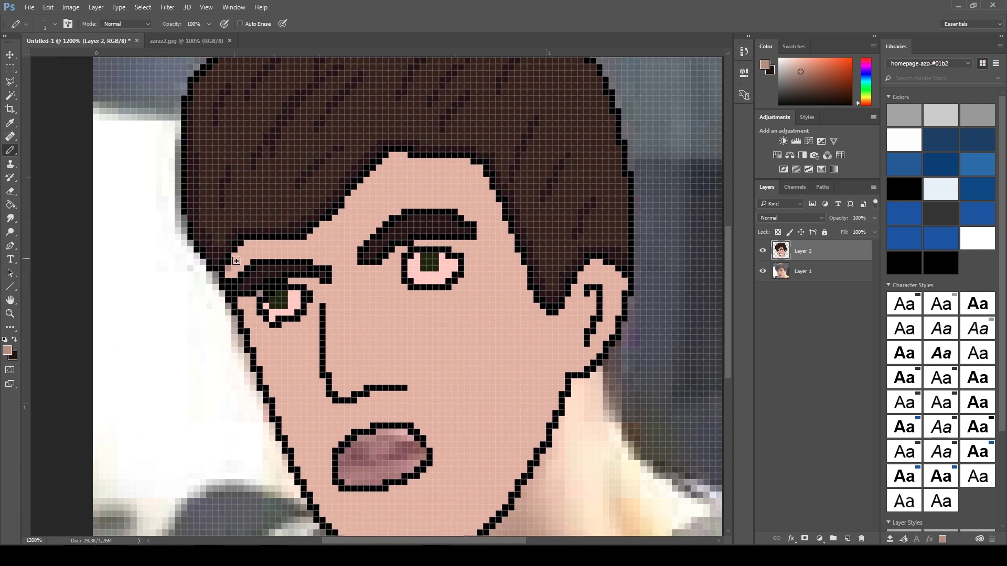
pyautogui.moveTo(251, 249)
pyautogui.mouseDown()
pyautogui.moveTo(339, 225)
pyautogui.moveTo(393, 158)
pyautogui.moveTo(476, 166)
pyautogui.moveTo(543, 311)
pyautogui.moveTo(586, 276)
pyautogui.moveTo(618, 330)
pyautogui.moveTo(594, 304)
pyautogui.mouseUp()
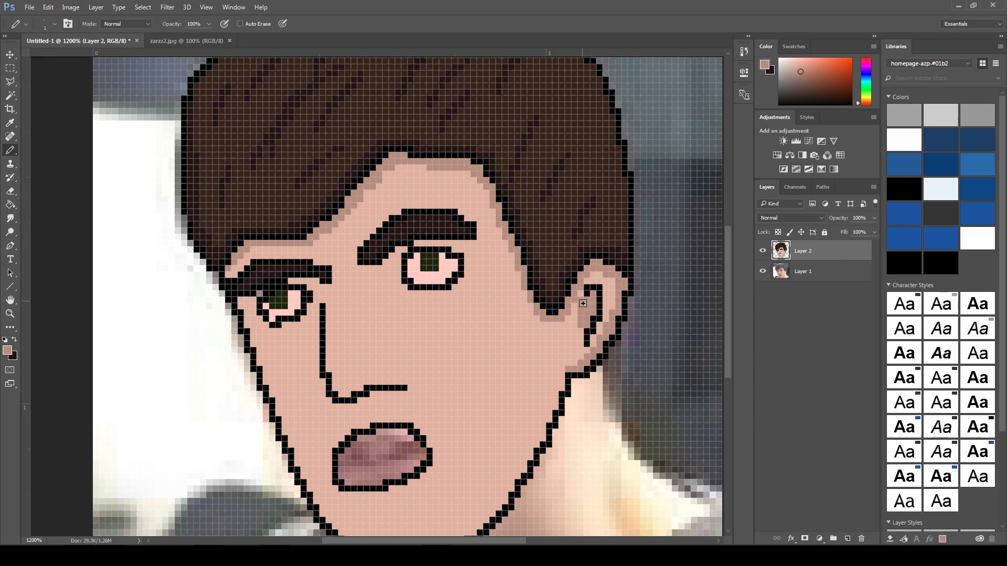
pyautogui.scroll(-5, 593, 304)
pyautogui.scroll(5, 533, 311)
pyautogui.moveTo(533, 311)
pyautogui.mouseDown()
pyautogui.moveTo(471, 415)
pyautogui.moveTo(416, 449)
pyautogui.moveTo(373, 455)
pyautogui.moveTo(327, 439)
pyautogui.moveTo(294, 394)
pyautogui.moveTo(243, 268)
pyautogui.mouseUp()
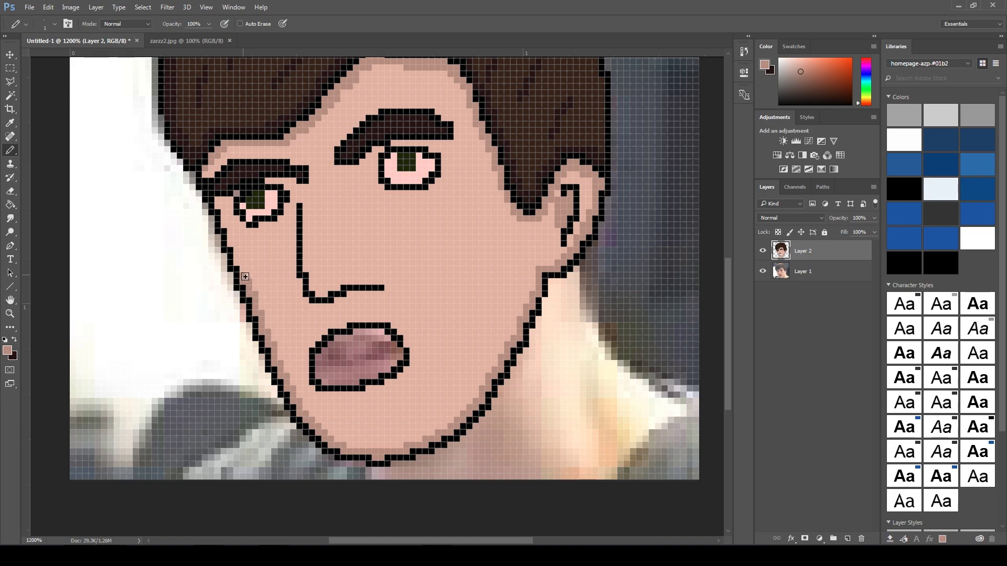
pyautogui.moveTo(388, 323); pyautogui.dragTo(370, 266)
pyautogui.scroll(-3, 484, 323)
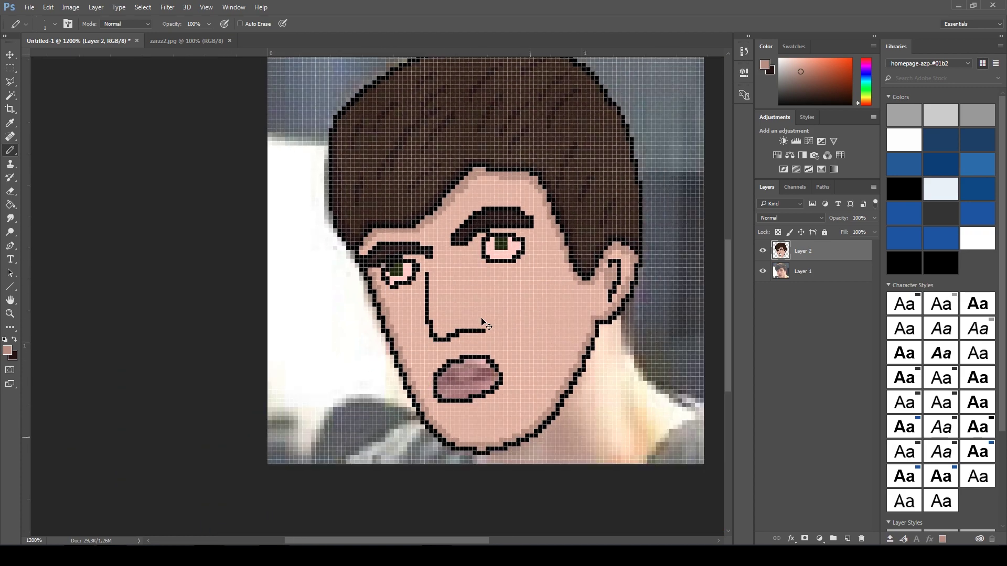
pyautogui.scroll(-2, 483, 322)
pyautogui.scroll(-2, 484, 323)
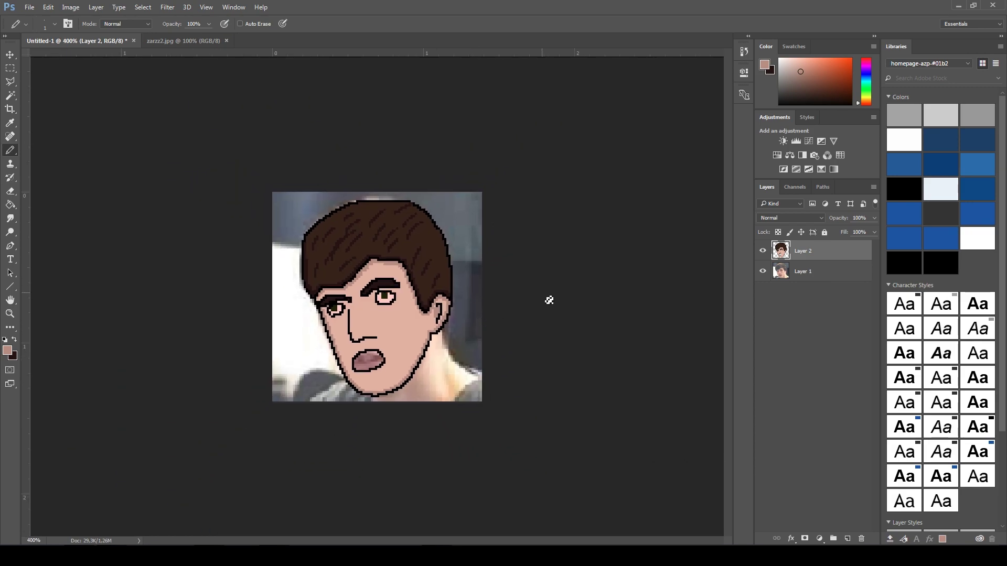
pyautogui.click(763, 251)
pyautogui.click(763, 251)
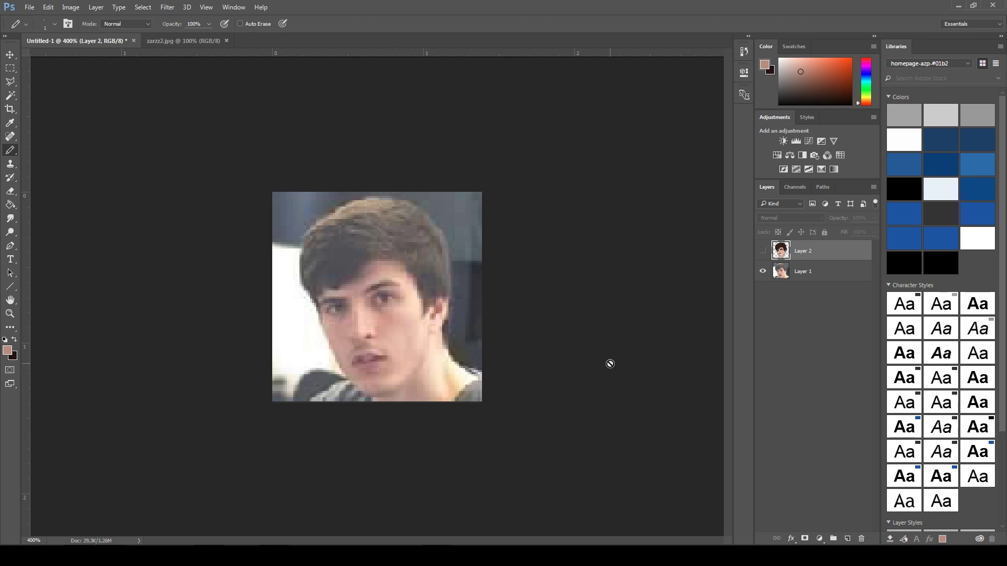
# - Pencil a darker skin-tone line down the nose from the right eye, comparing with Layer 2 toggled
pyautogui.click(762, 251)
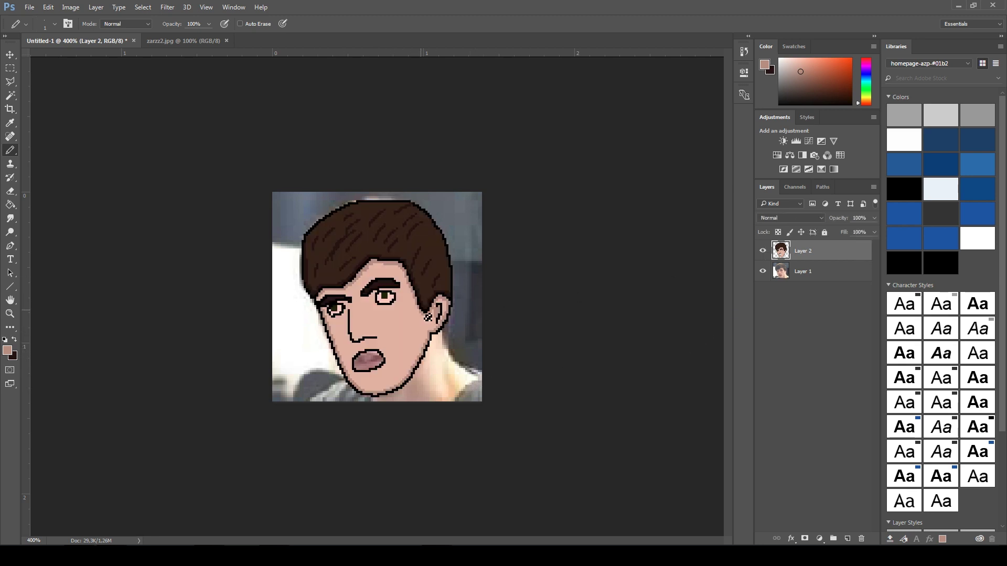
pyautogui.scroll(2, 432, 312)
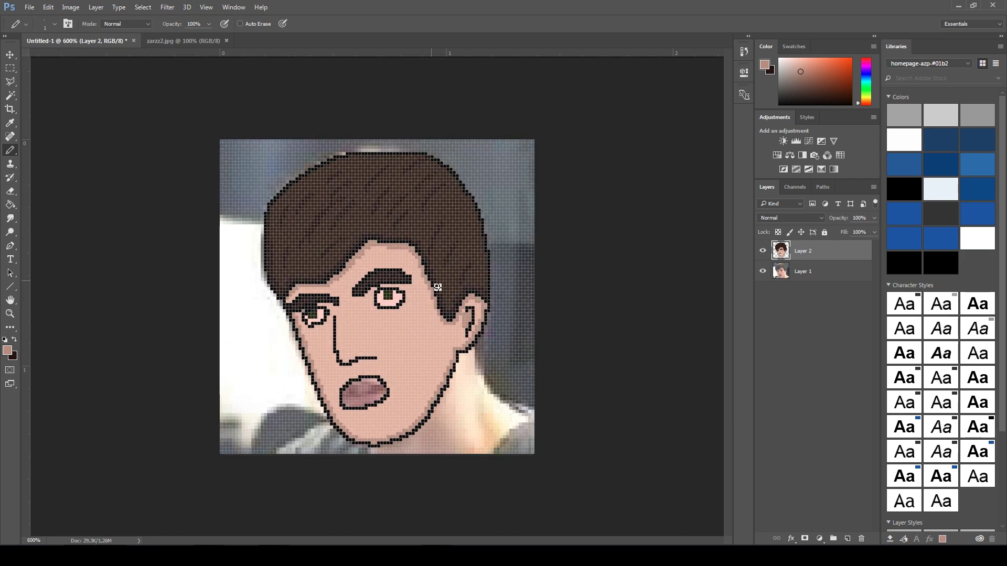
pyautogui.scroll(1, 438, 287)
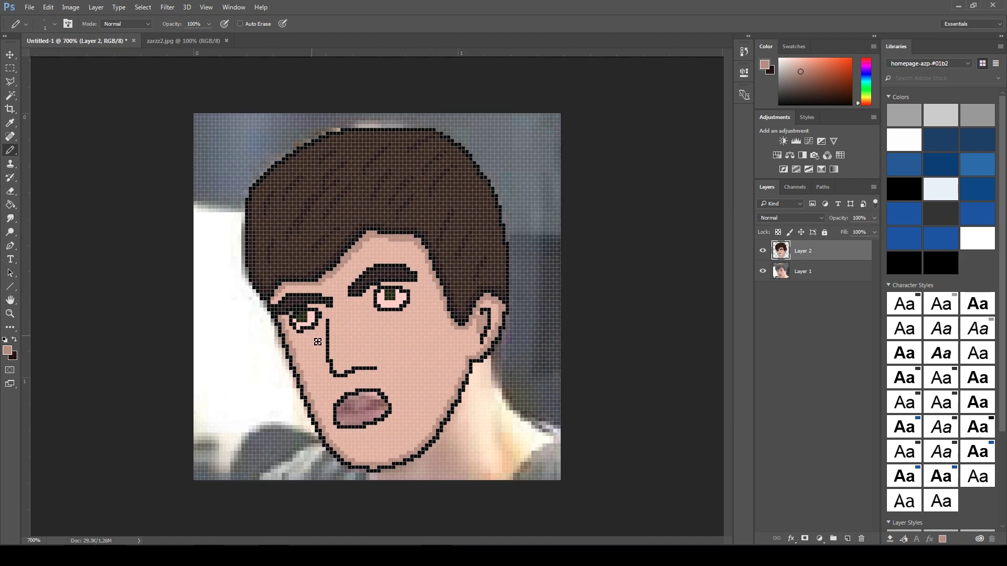
pyautogui.scroll(1, 344, 321)
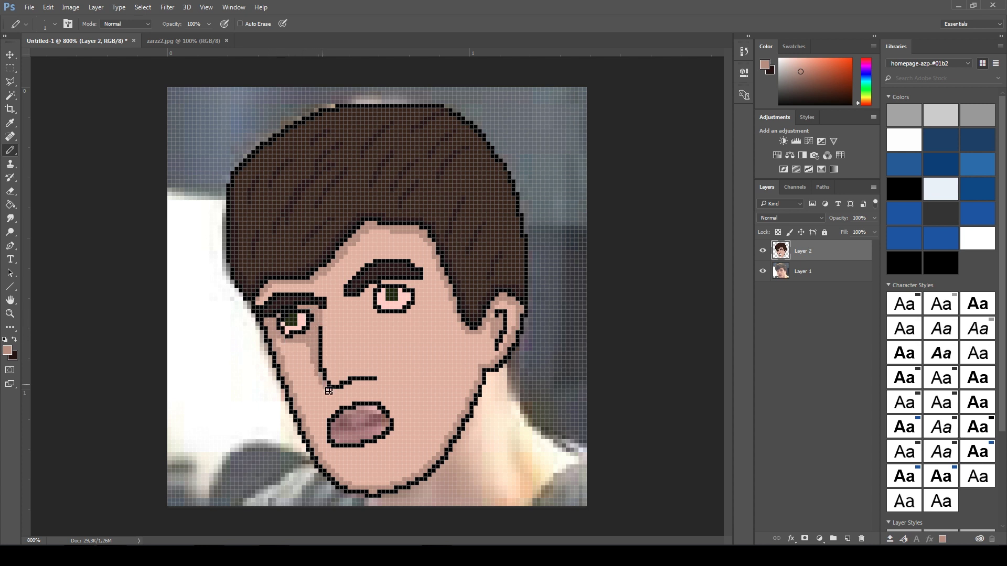
pyautogui.moveTo(360, 292)
pyautogui.mouseDown()
pyautogui.moveTo(373, 367)
pyautogui.moveTo(368, 311)
pyautogui.mouseUp()
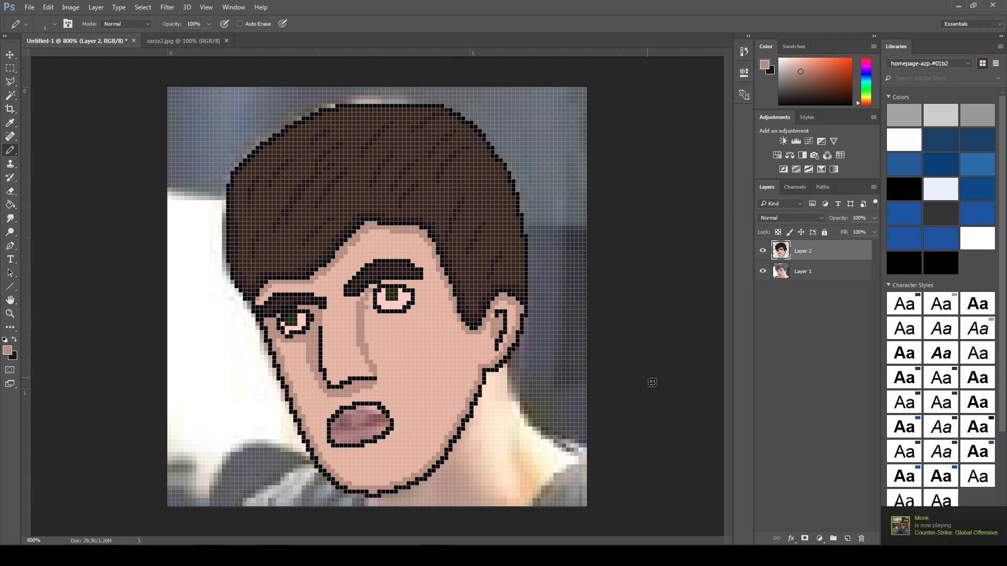
pyautogui.click(763, 251)
pyautogui.click(762, 252)
pyautogui.click(763, 251)
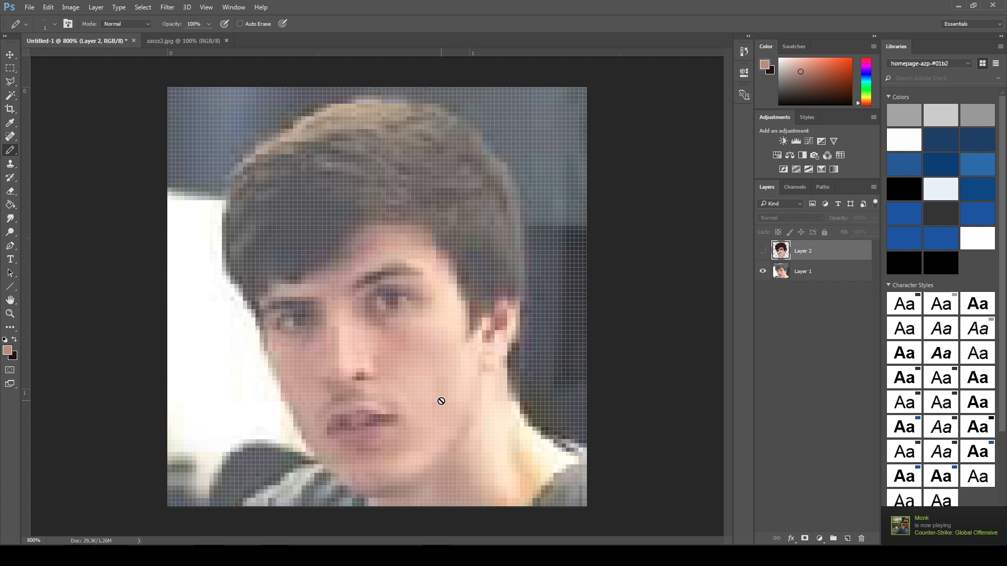
pyautogui.click(762, 250)
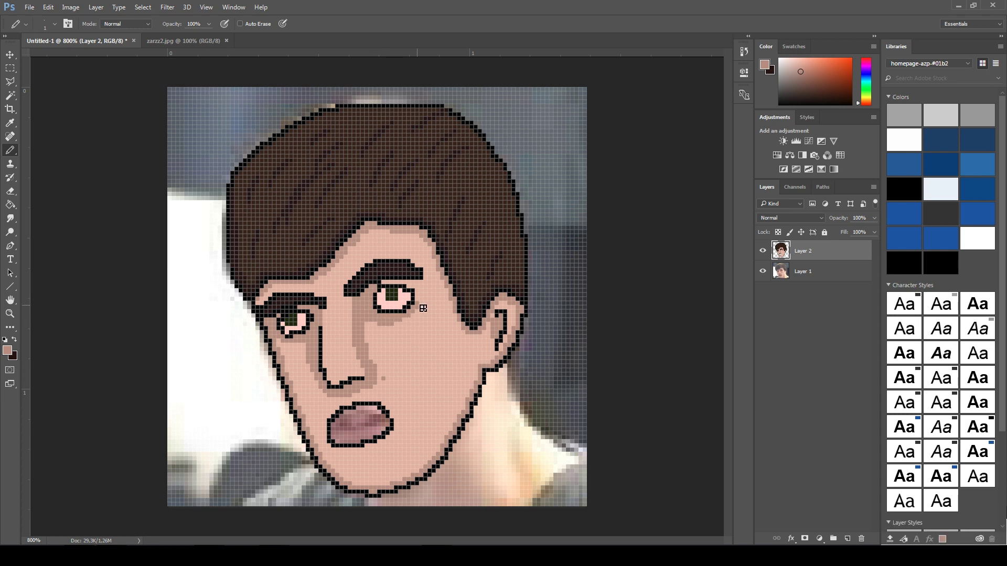
pyautogui.scroll(-3, 399, 330)
pyautogui.scroll(2, 399, 331)
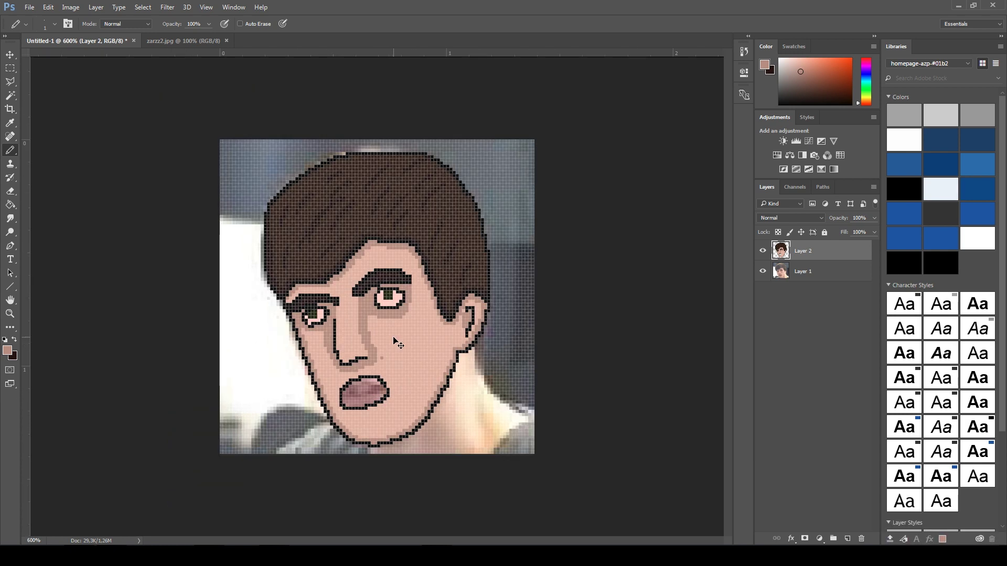
pyautogui.scroll(-2, 399, 339)
pyautogui.scroll(-1, 400, 344)
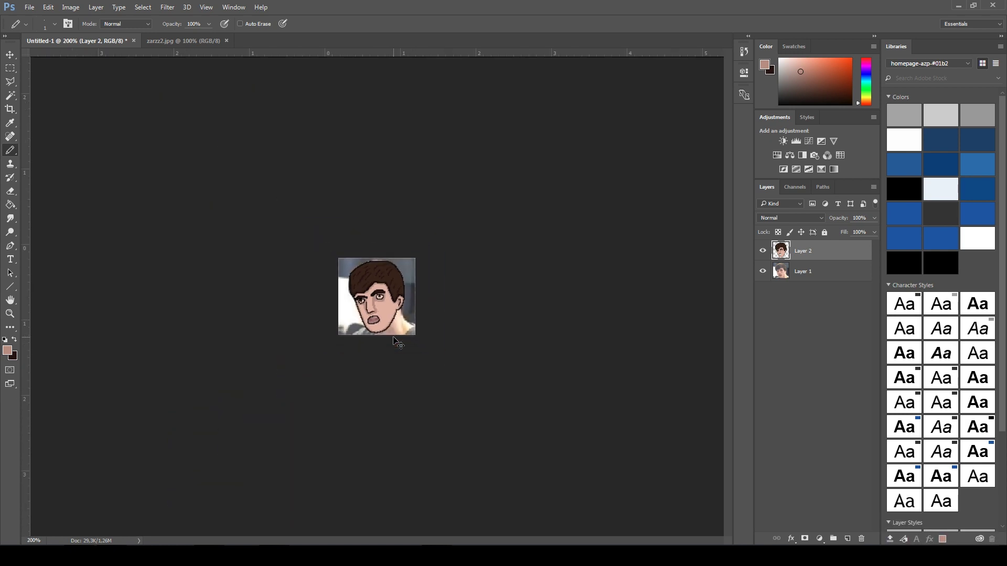
pyautogui.scroll(4, 400, 344)
pyautogui.scroll(1, 400, 344)
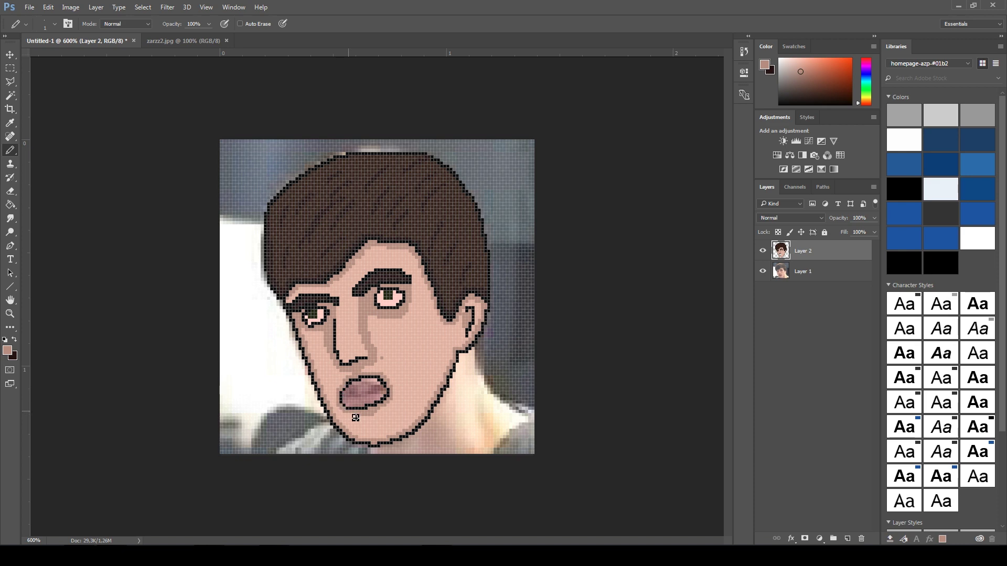
# - Paint a darker skin-tone pencil stroke across the chin just below the mouth
pyautogui.moveTo(362, 429); pyautogui.dragTo(385, 439)
pyautogui.scroll(-4, 442, 424)
pyautogui.scroll(3, 390, 293)
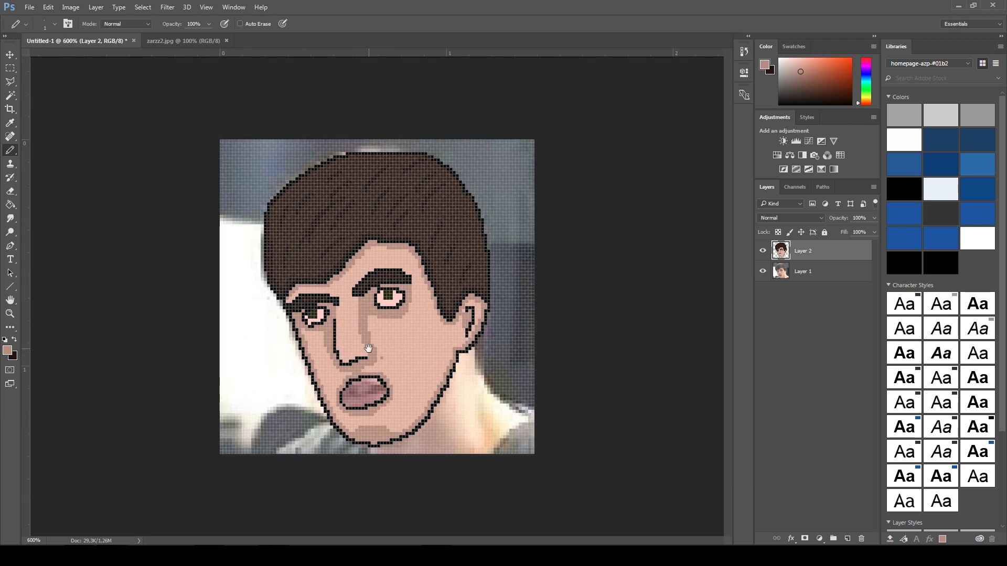
pyautogui.scroll(2, 389, 293)
pyautogui.scroll(-2, 389, 292)
pyautogui.scroll(-2, 425, 201)
pyautogui.scroll(-2, 429, 200)
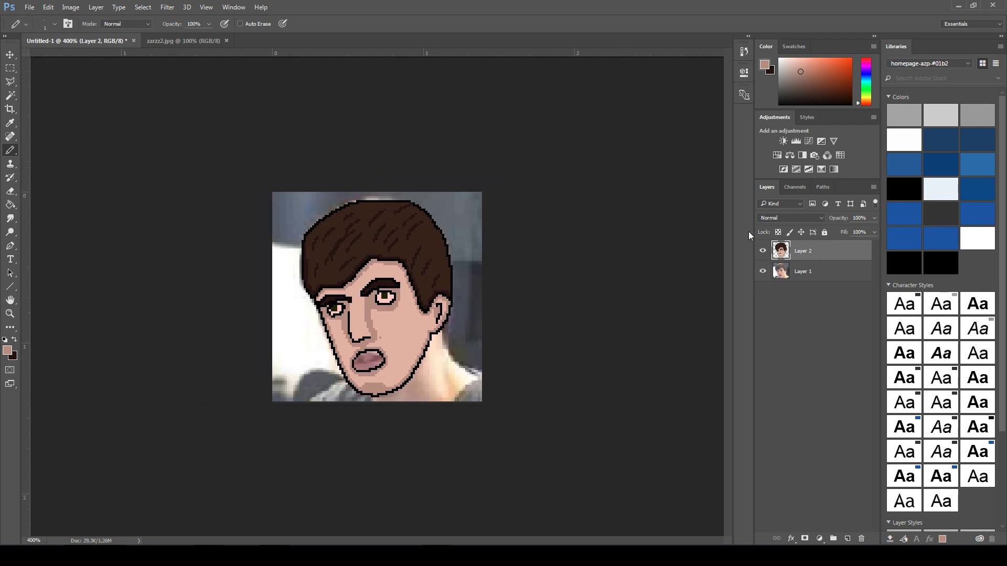
pyautogui.click(762, 251)
pyautogui.click(763, 250)
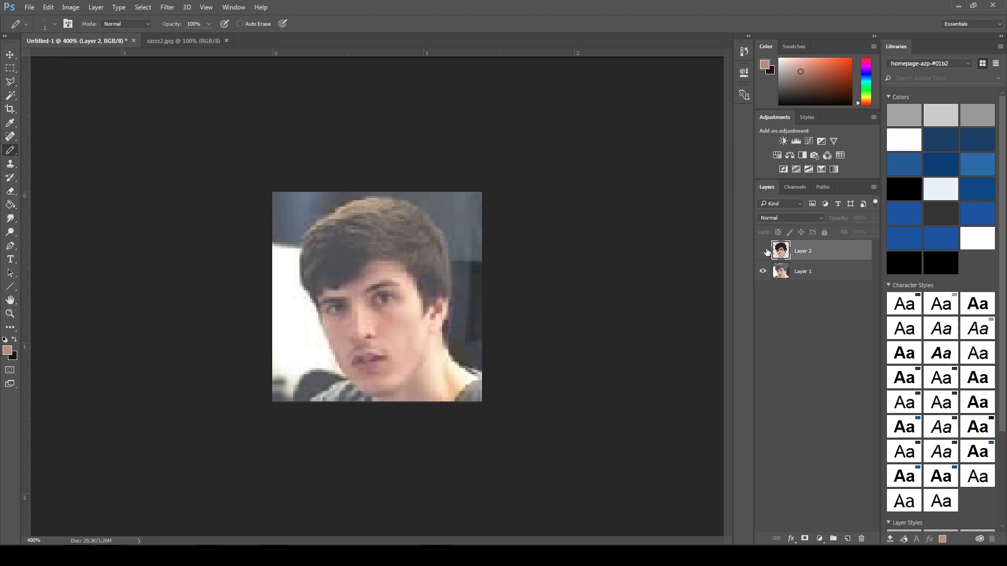
pyautogui.click(762, 250)
pyautogui.click(762, 250)
pyautogui.click(762, 250)
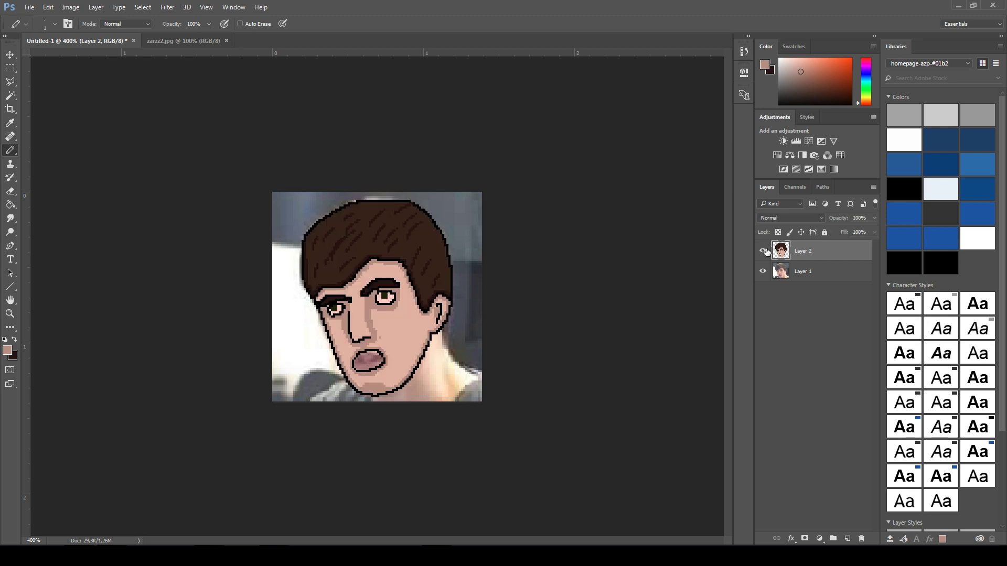
pyautogui.click(762, 250)
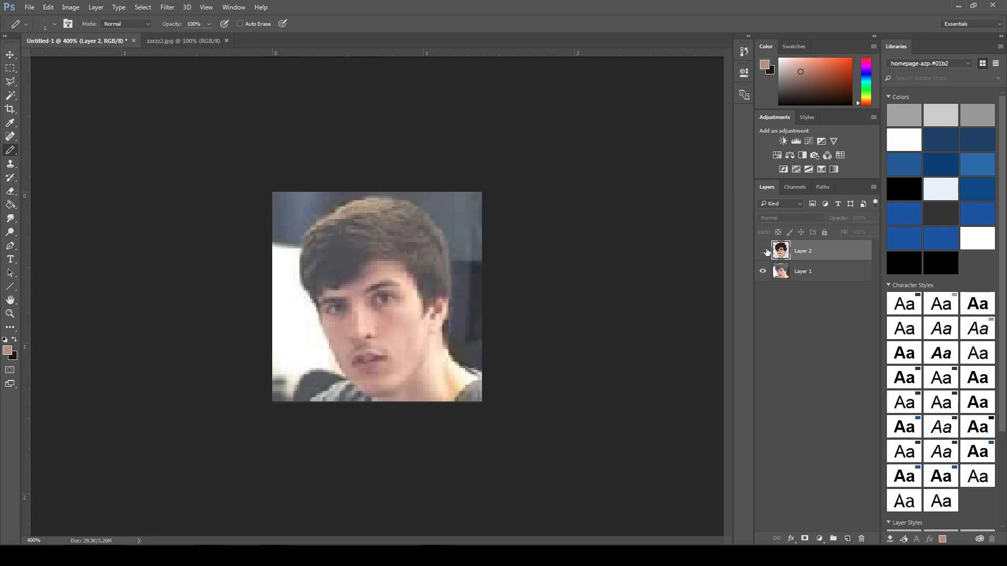
pyautogui.click(762, 251)
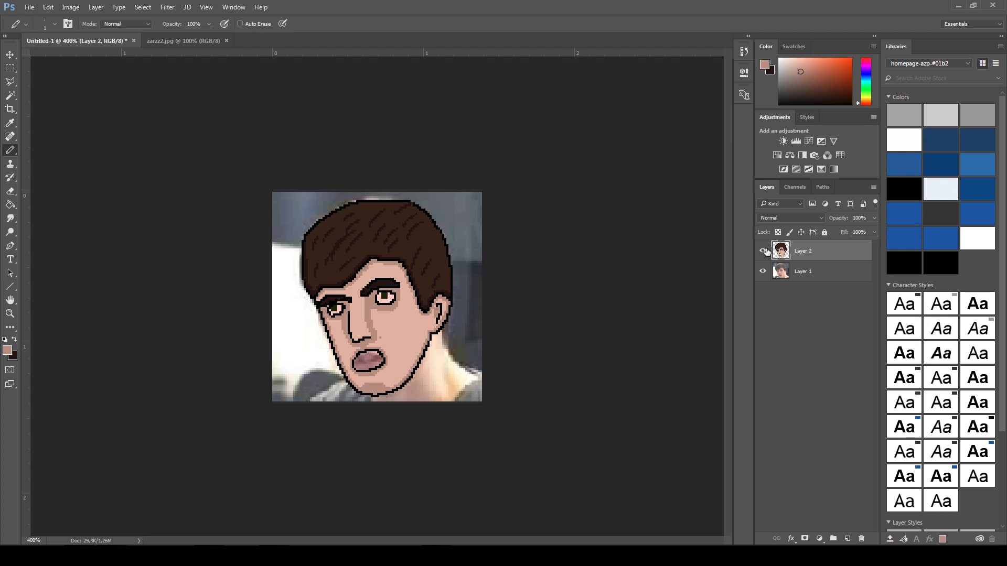
pyautogui.click(763, 251)
pyautogui.click(763, 250)
pyautogui.click(763, 250)
pyautogui.scroll(1, 371, 338)
pyautogui.scroll(2, 372, 337)
pyautogui.scroll(1, 372, 337)
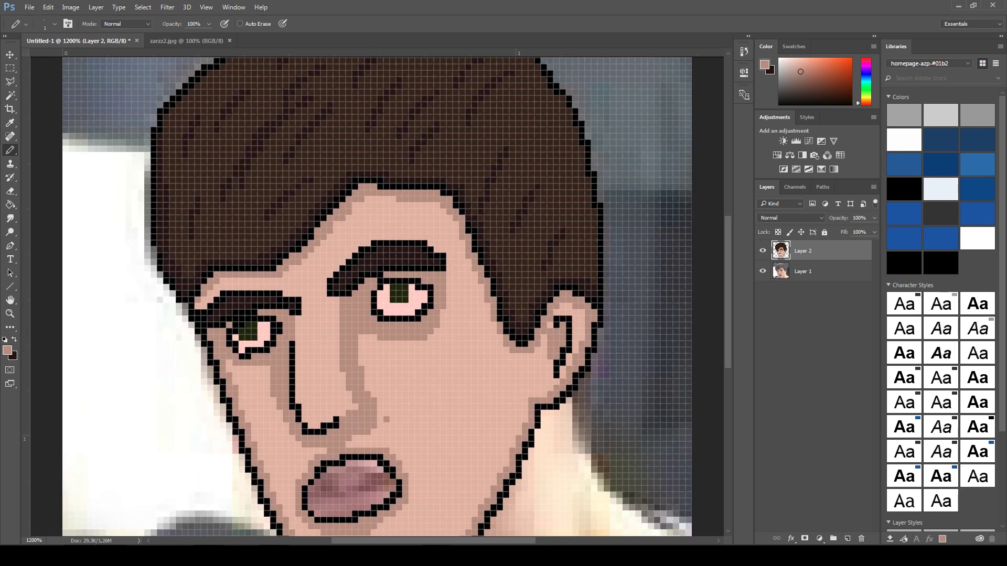
# - Set a near-black foreground colour and extend the bottom nose outline to the right
pyautogui.click(11, 351)
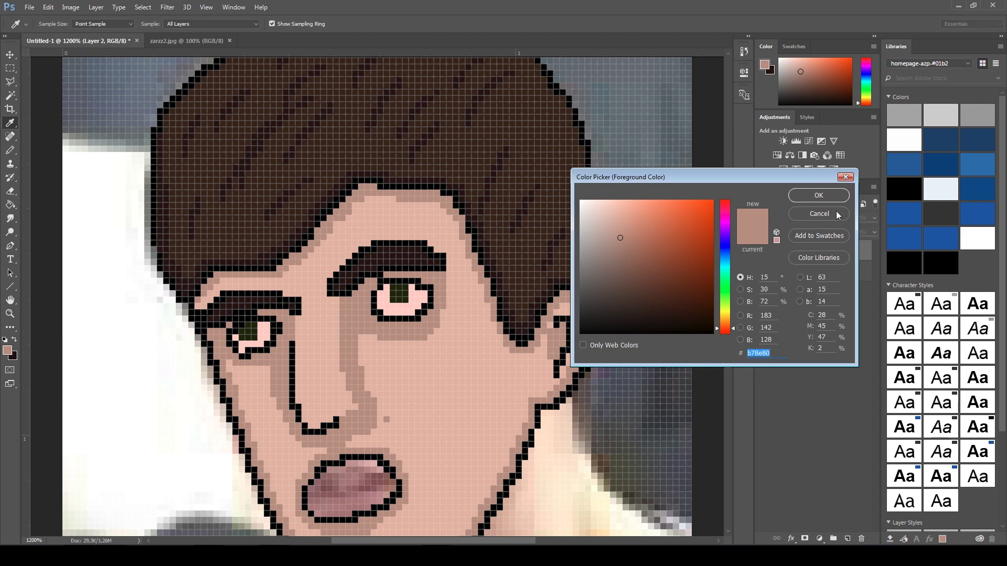
pyautogui.click(846, 179)
pyautogui.click(18, 340)
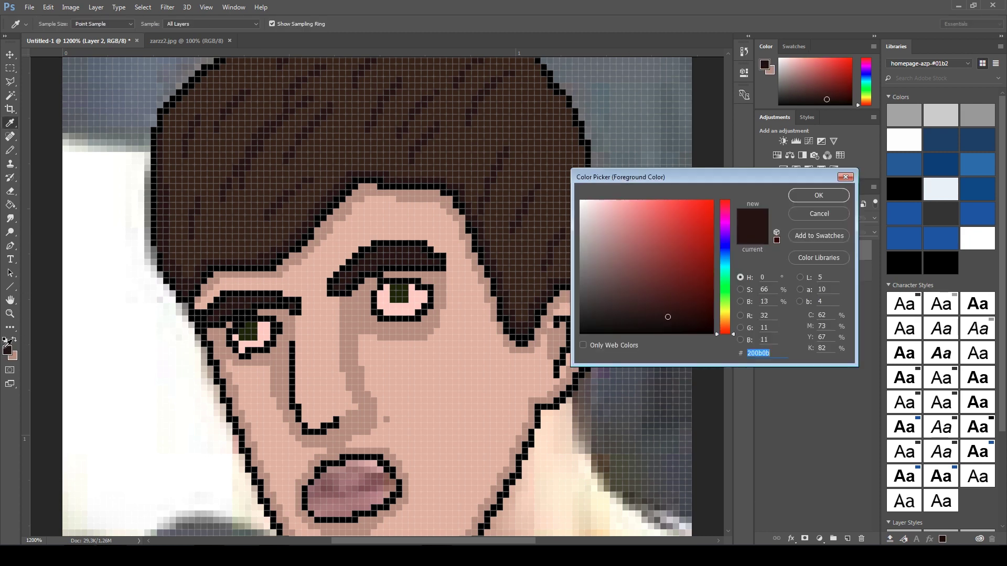
pyautogui.click(618, 281)
pyautogui.click(818, 195)
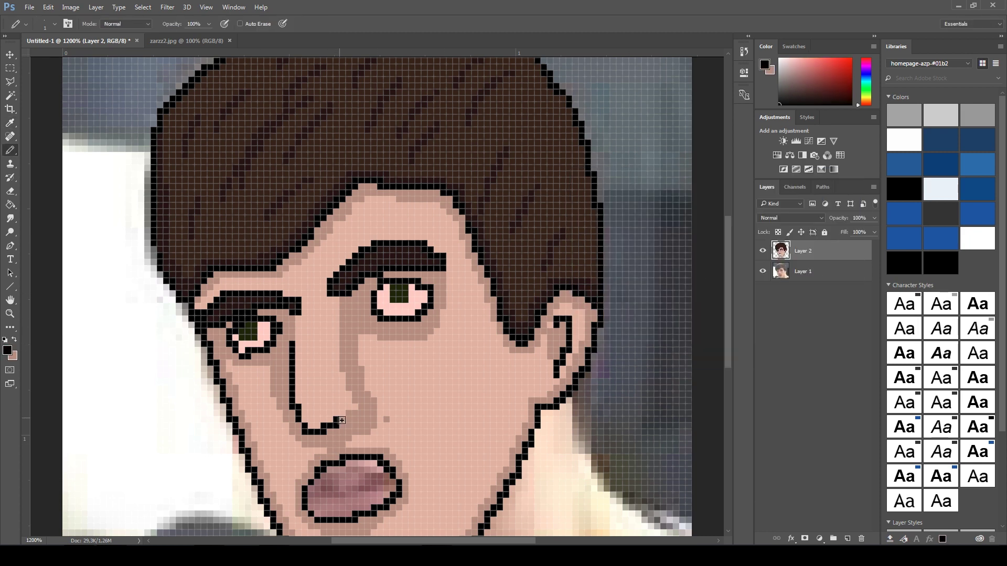
pyautogui.moveTo(341, 421); pyautogui.dragTo(362, 419)
pyautogui.scroll(-2, 389, 378)
pyautogui.scroll(-2, 390, 377)
pyautogui.scroll(-1, 394, 378)
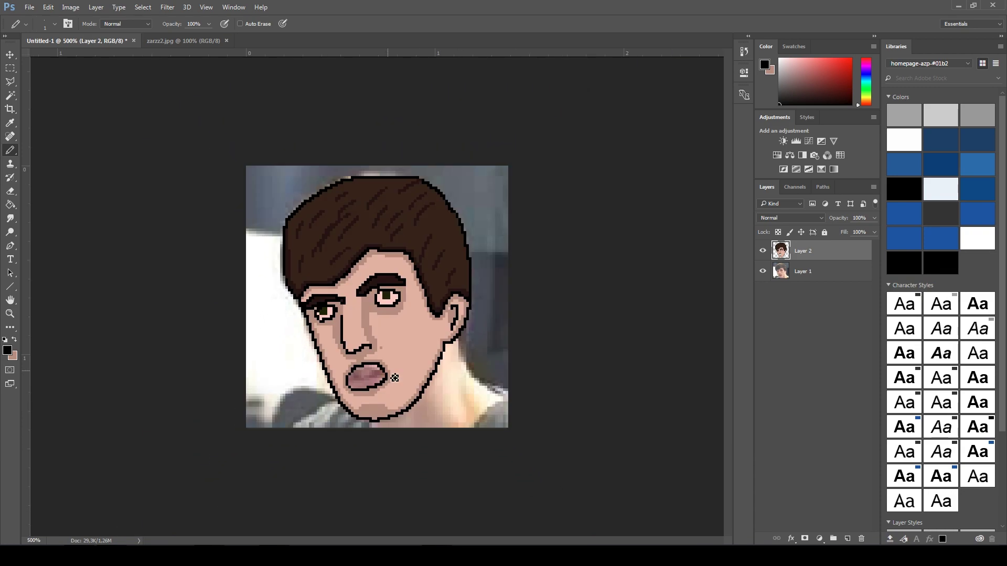
# - Compare against the photo, then darken the left nose line with near-black pixels
pyautogui.click(762, 251)
pyautogui.click(763, 251)
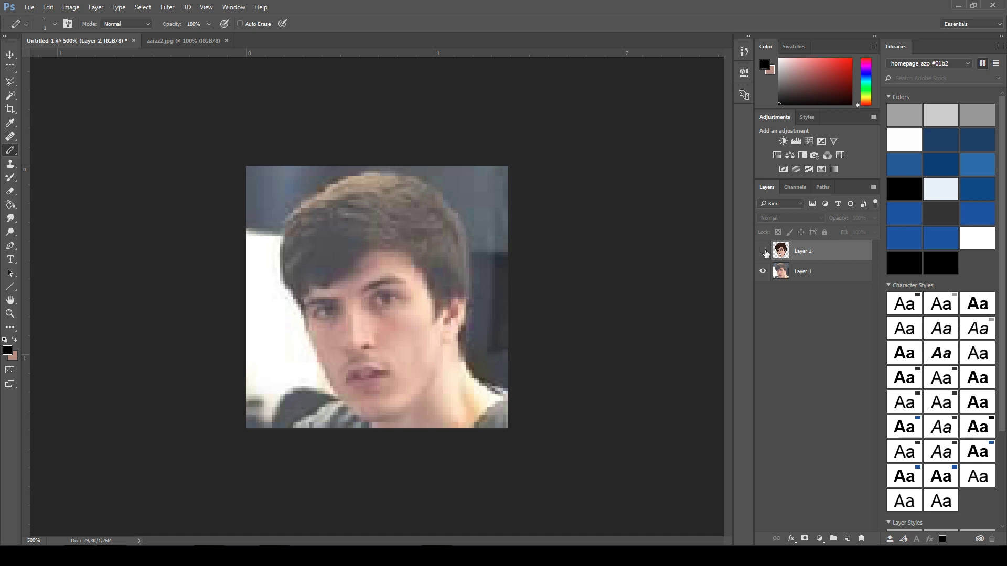
pyautogui.click(762, 250)
pyautogui.click(763, 251)
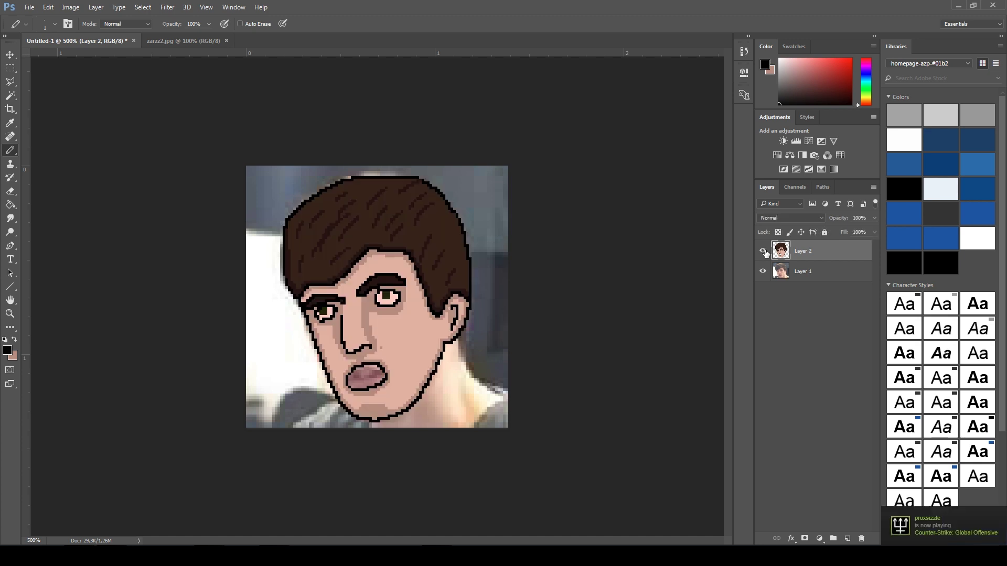
pyautogui.click(763, 251)
pyautogui.moveTo(351, 359); pyautogui.dragTo(350, 310)
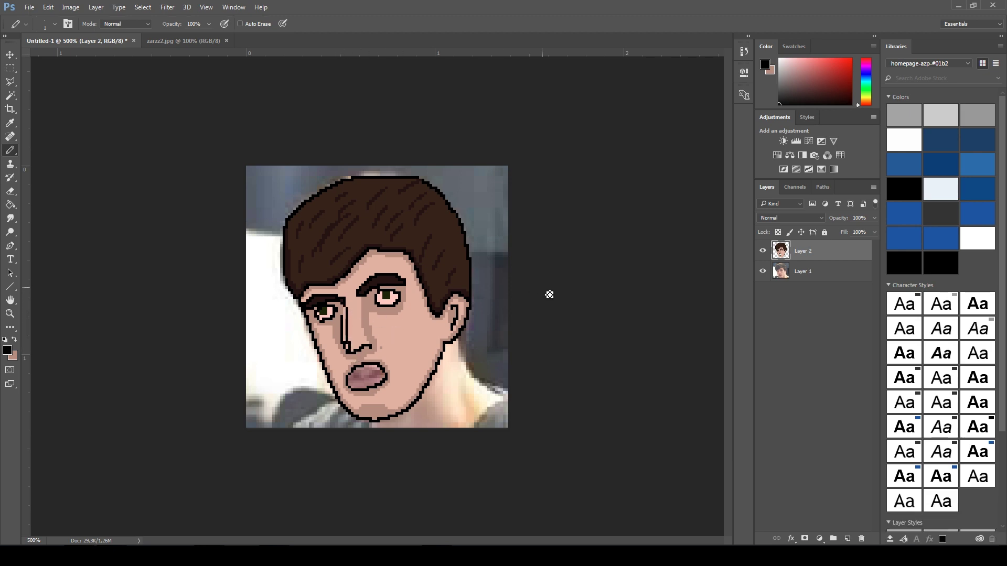
pyautogui.scroll(2, 290, 354)
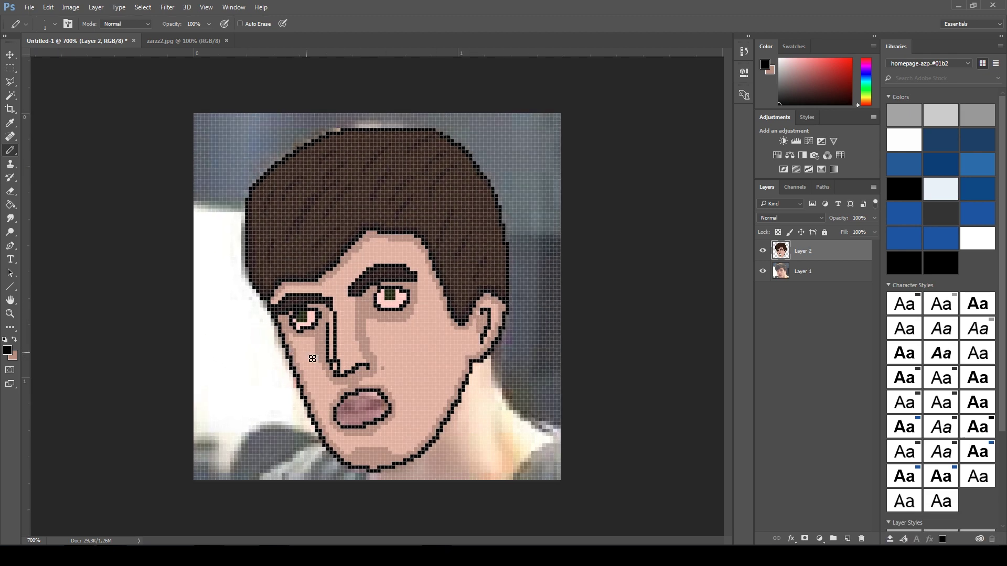
pyautogui.click(17, 342)
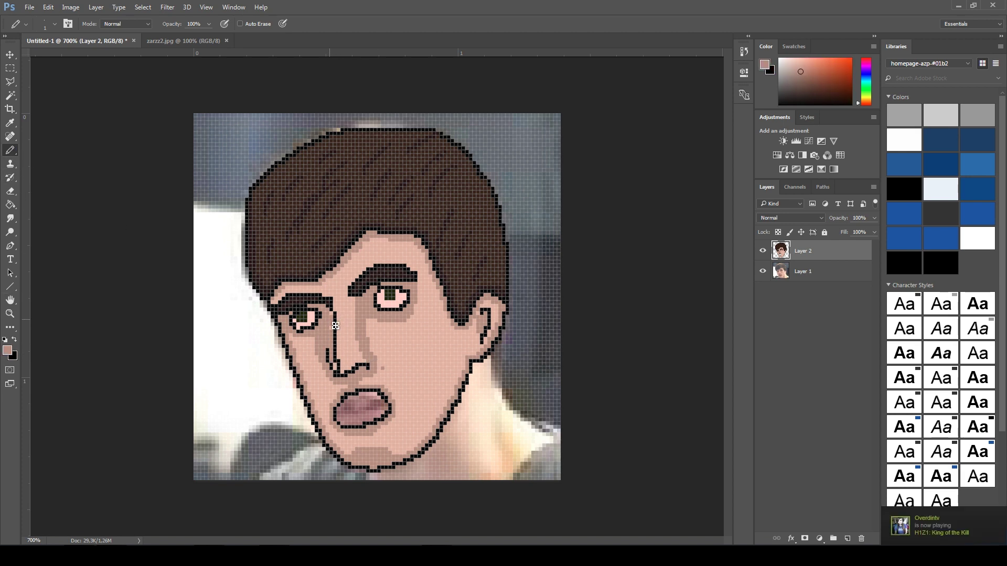
pyautogui.scroll(-2, 339, 370)
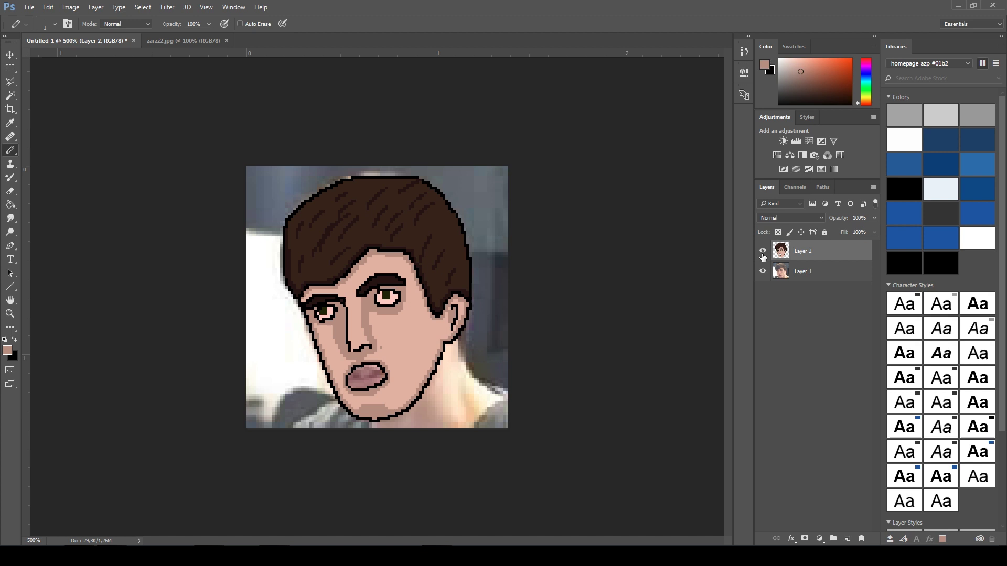
pyautogui.click(13, 341)
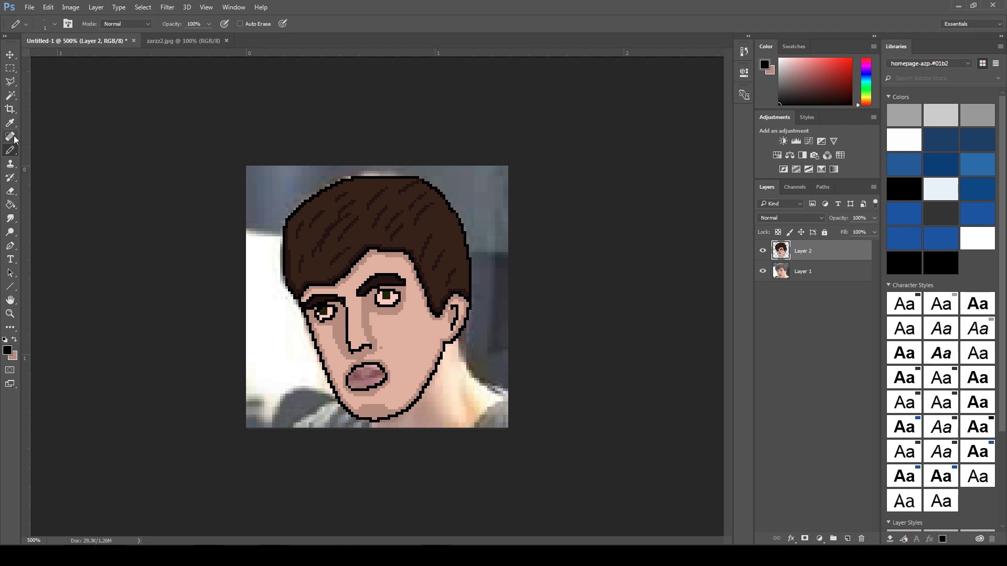
pyautogui.click(19, 343)
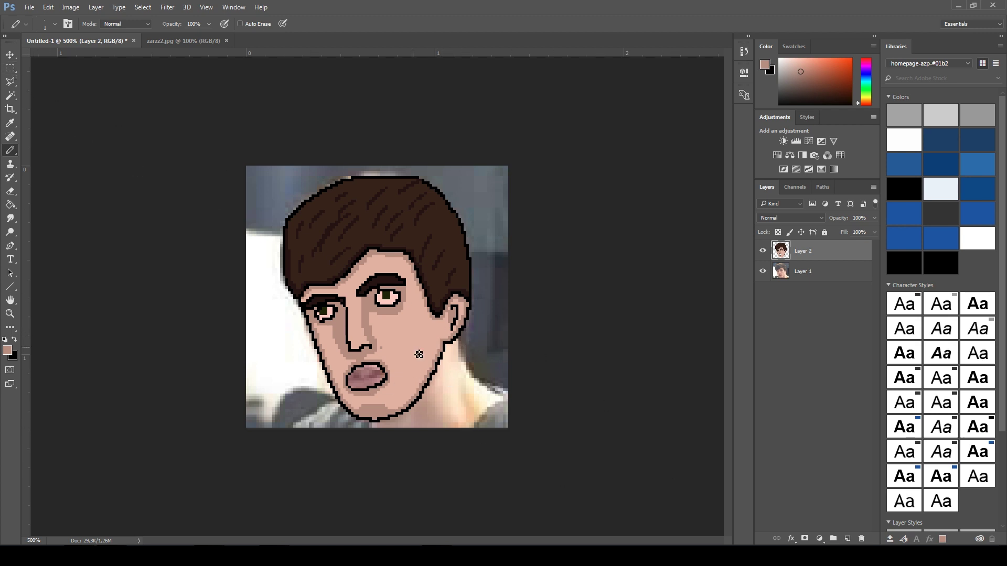
pyautogui.scroll(2, 512, 287)
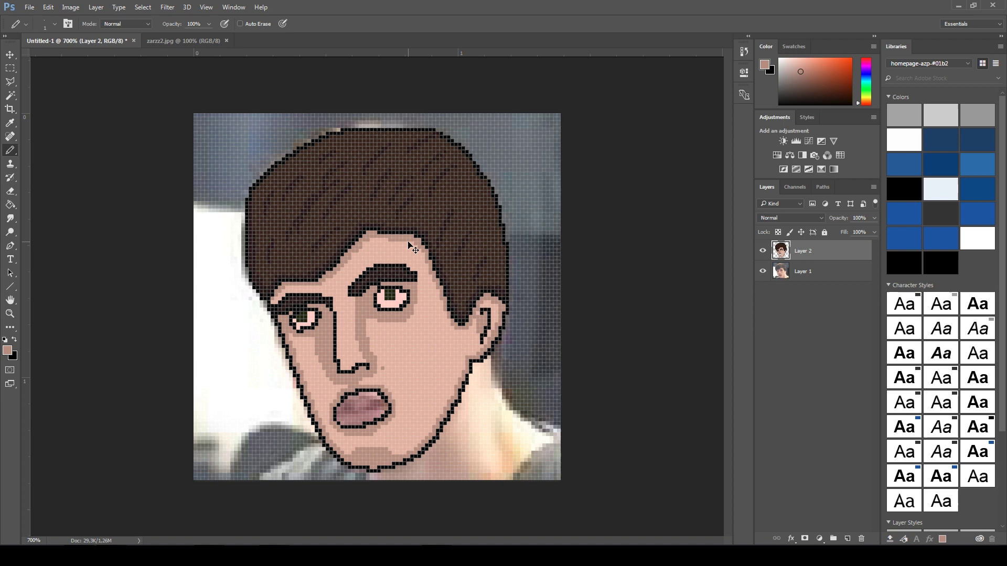
pyautogui.scroll(3, 397, 284)
# - Draw a black pencil line separating the upper and lower lip
pyautogui.moveTo(384, 311); pyautogui.dragTo(402, 227)
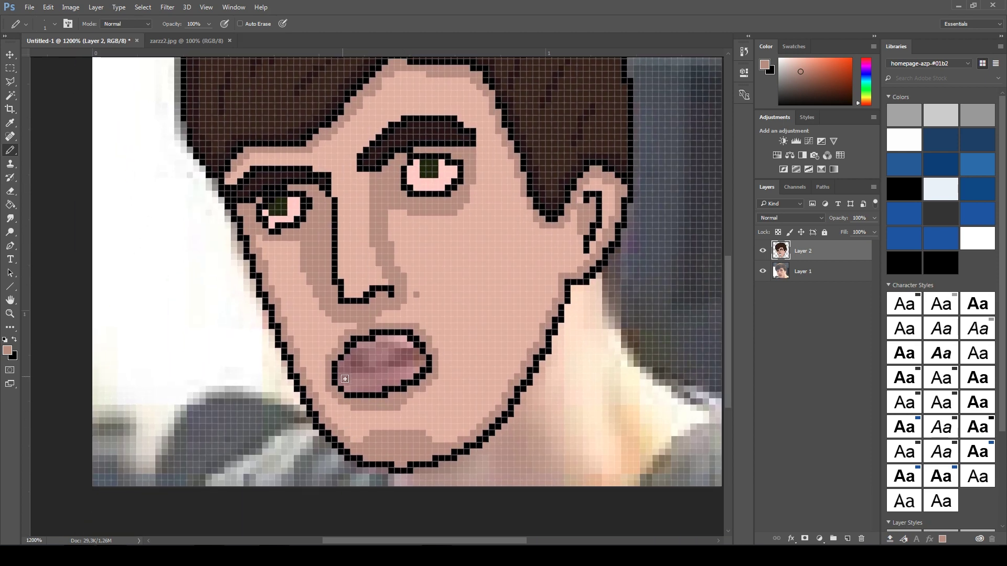
pyautogui.moveTo(345, 376); pyautogui.dragTo(422, 360)
pyautogui.click(16, 349)
pyautogui.moveTo(343, 377); pyautogui.dragTo(428, 362)
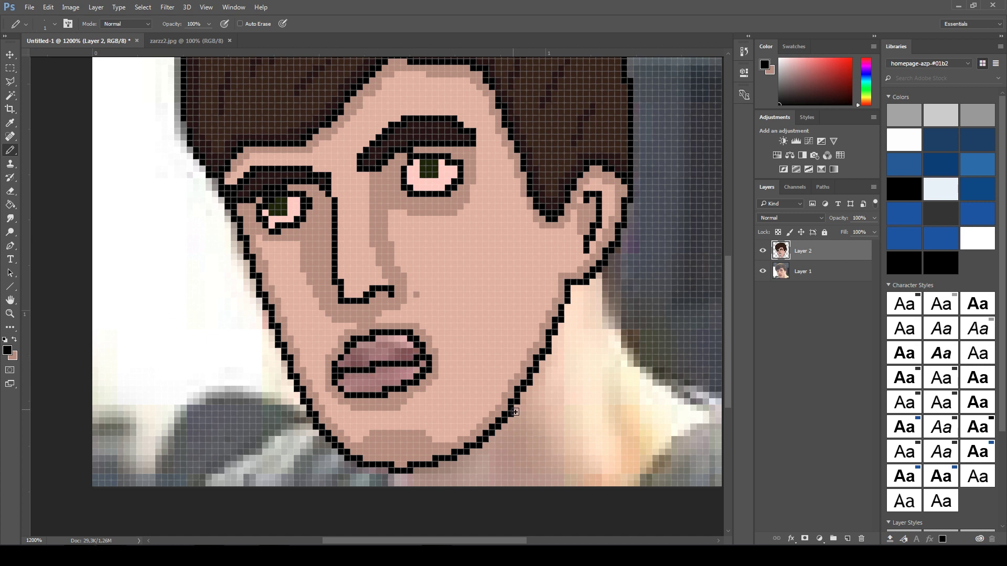
# - Pick a dark magenta foreground and fill the lower lip with the Paint Bucket
pyautogui.click(8, 349)
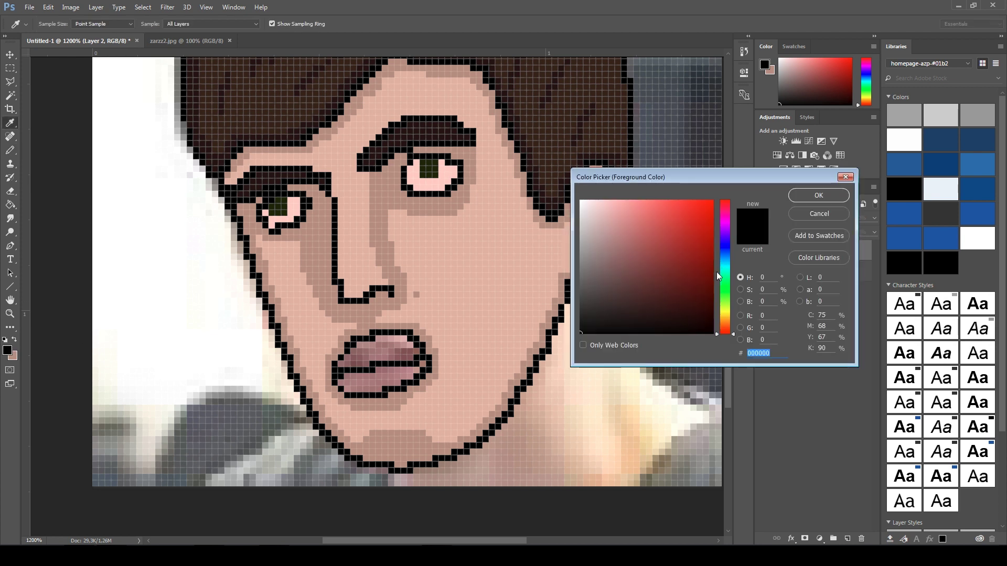
pyautogui.moveTo(606, 276)
pyautogui.mouseDown()
pyautogui.moveTo(713, 288)
pyautogui.moveTo(712, 298)
pyautogui.mouseUp()
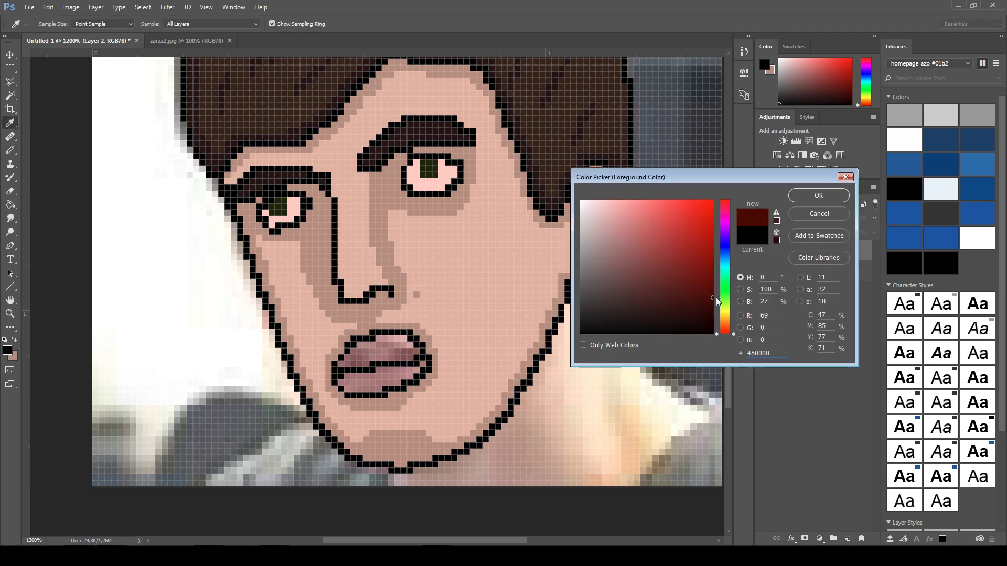
pyautogui.moveTo(725, 203); pyautogui.dragTo(727, 217)
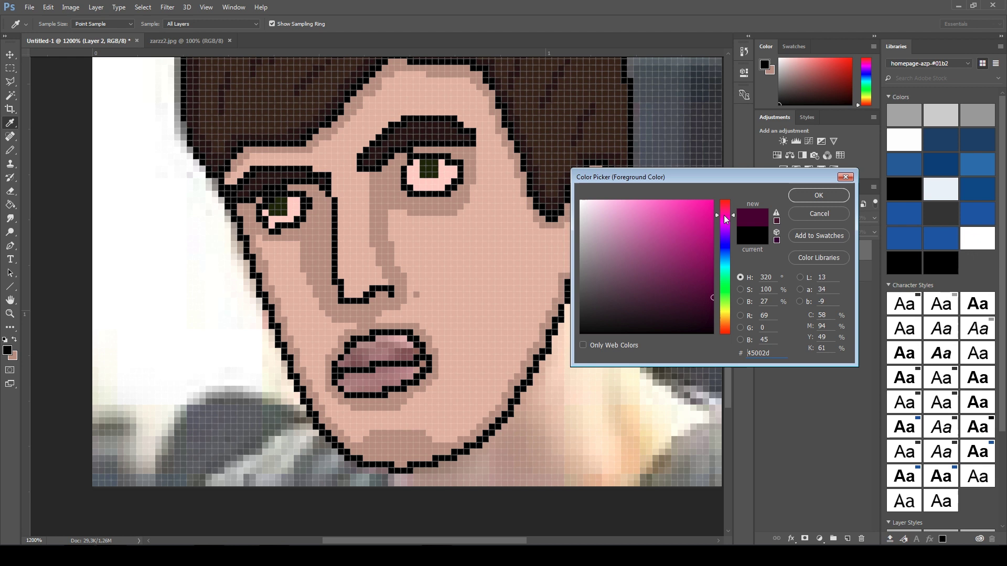
pyautogui.click(818, 195)
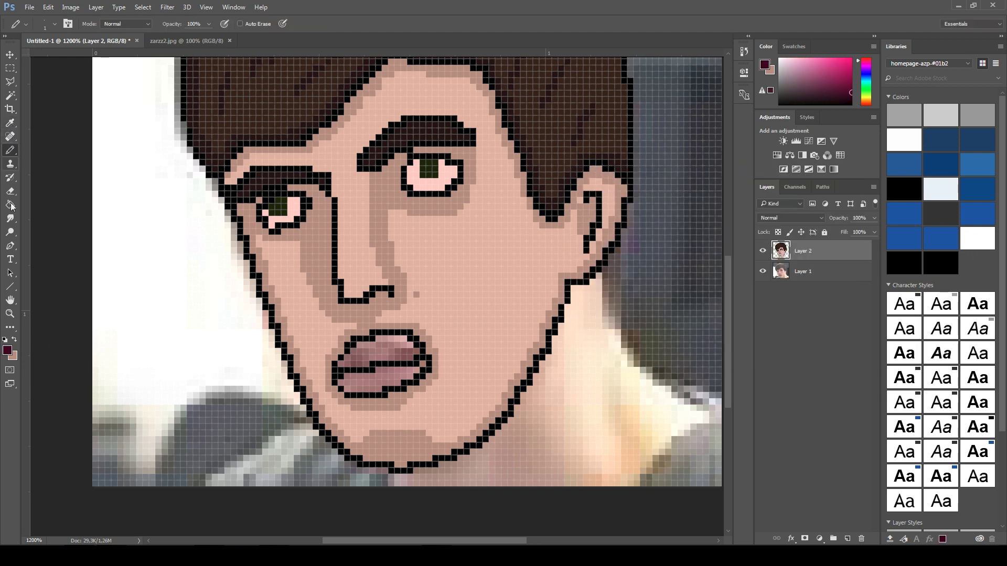
pyautogui.press('g')
pyautogui.click(370, 383)
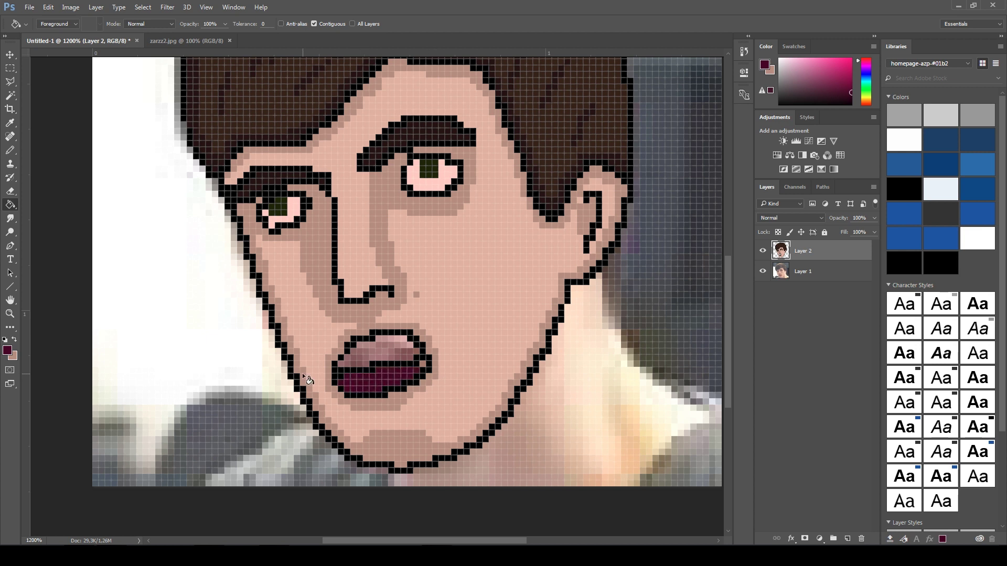
# - Adjust the lip shade and fill the upper lip with it
pyautogui.click(11, 351)
pyautogui.moveTo(584, 318); pyautogui.dragTo(715, 306)
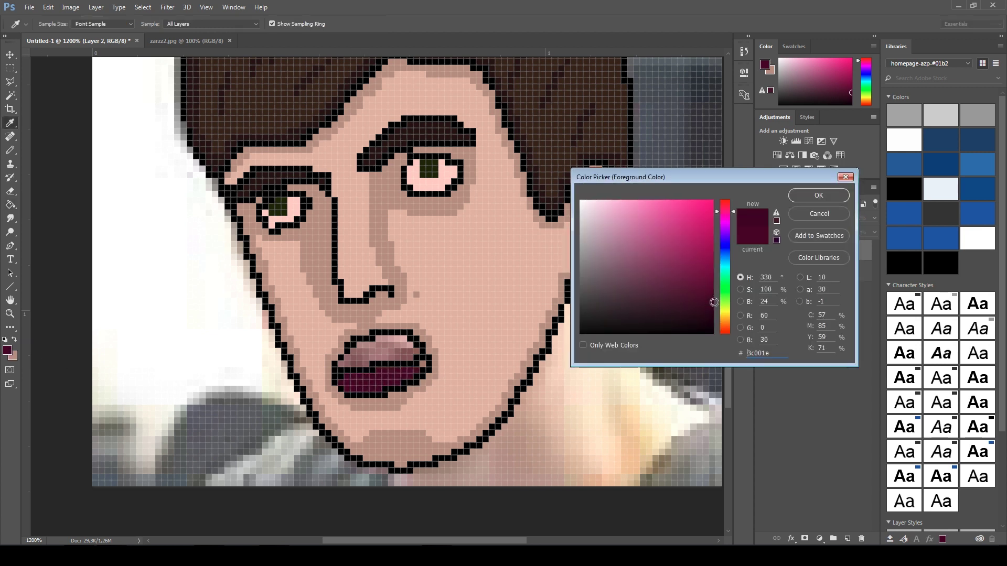
pyautogui.click(819, 195)
pyautogui.click(370, 347)
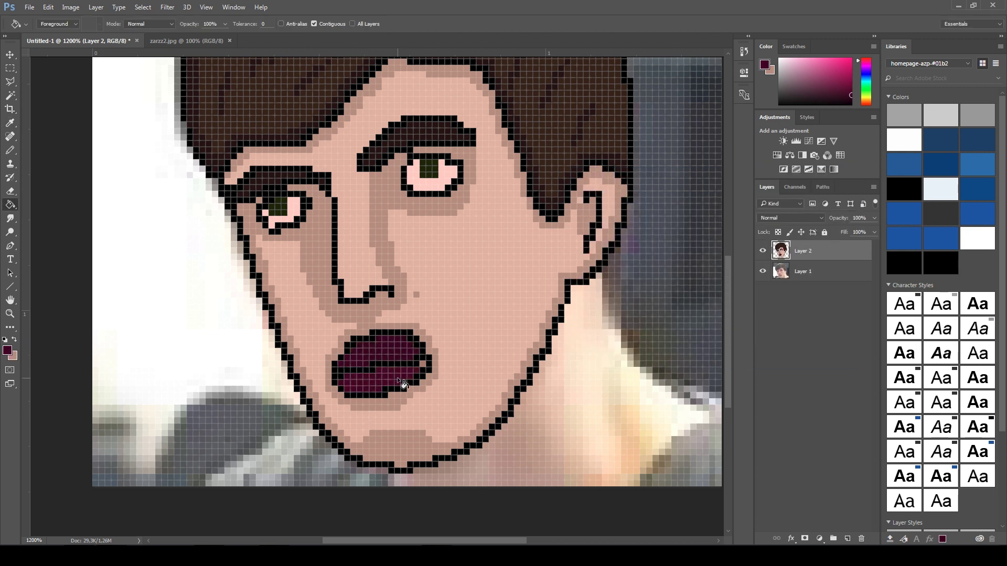
# - Shift the foreground colour from magenta to the final dark red lip colour
pyautogui.click(10, 351)
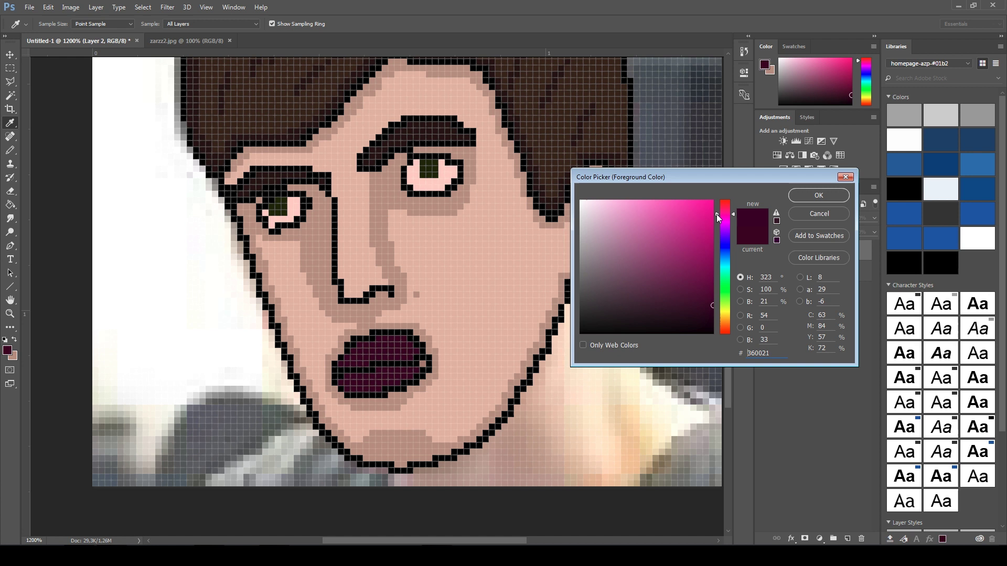
pyautogui.moveTo(724, 211); pyautogui.dragTo(724, 203)
pyautogui.click(818, 195)
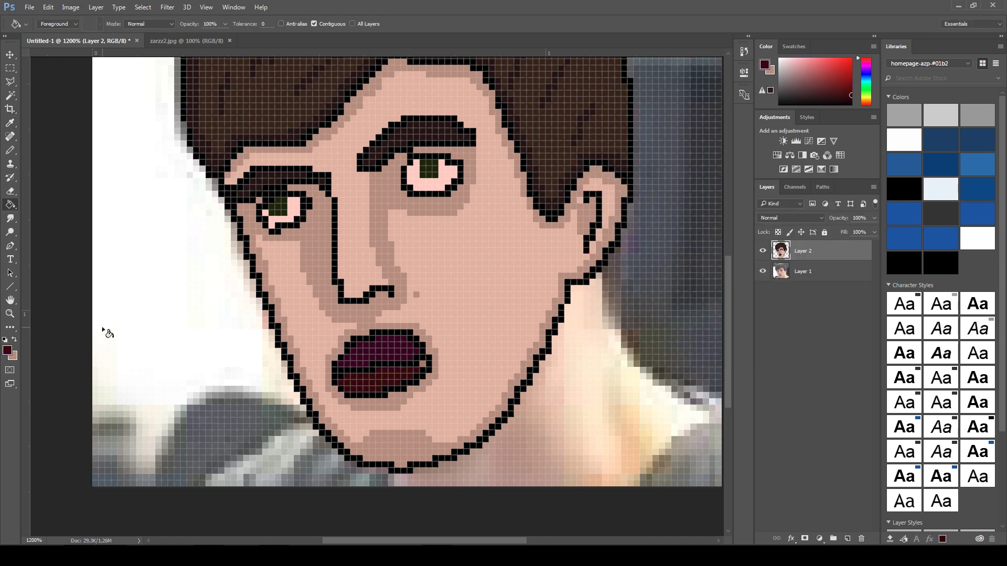
pyautogui.click(8, 352)
pyautogui.moveTo(700, 299); pyautogui.dragTo(714, 301)
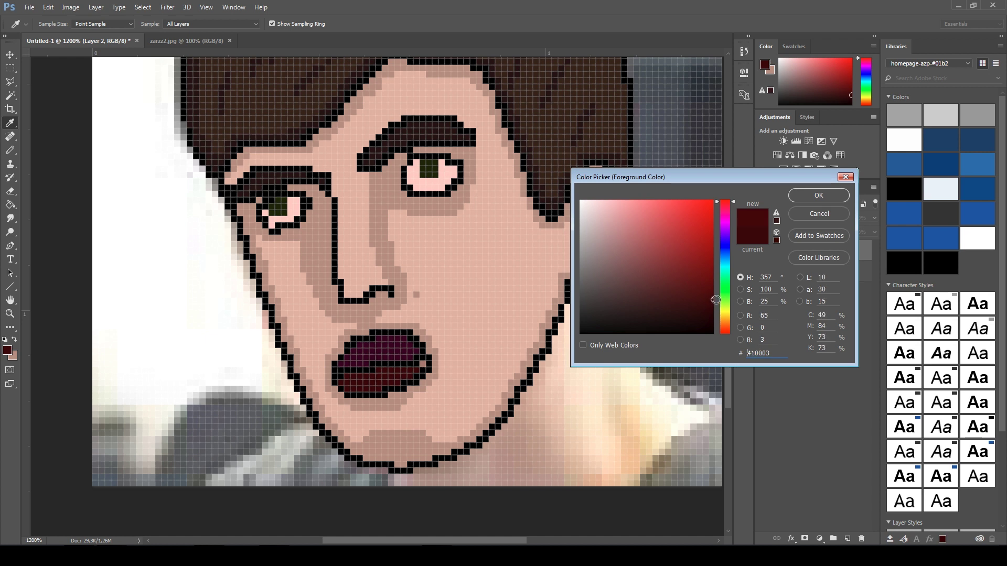
pyautogui.click(821, 199)
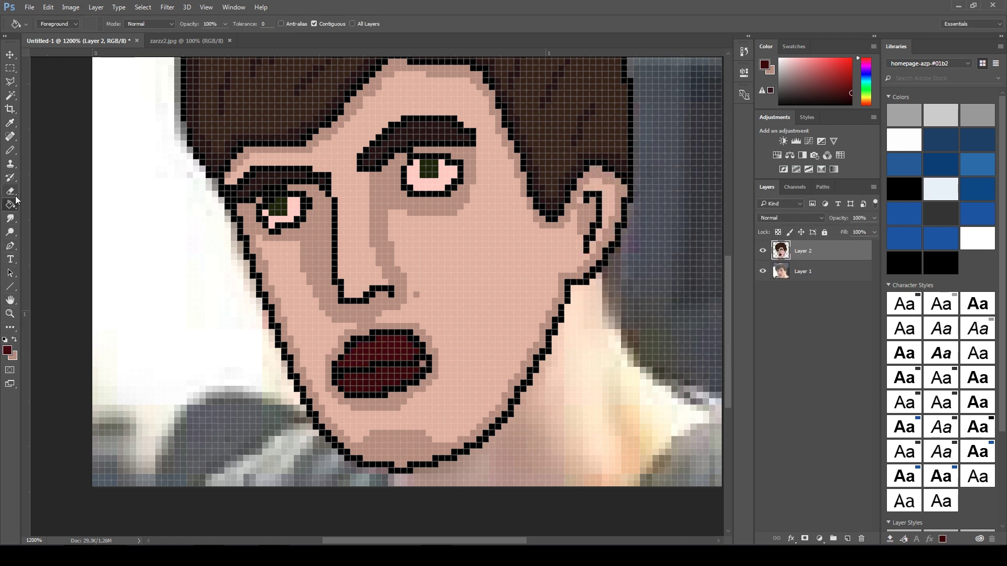
pyautogui.click(11, 124)
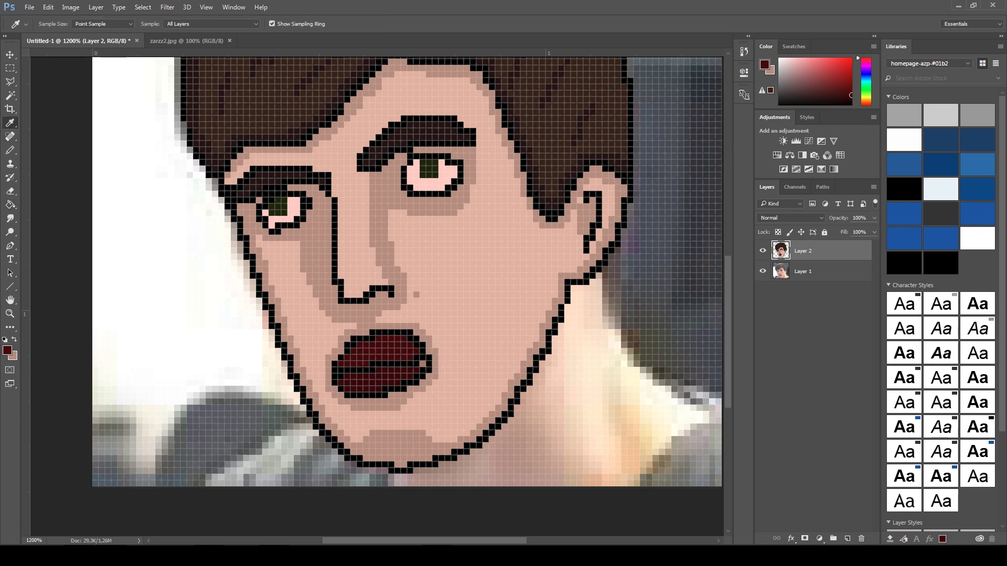
pyautogui.click(12, 149)
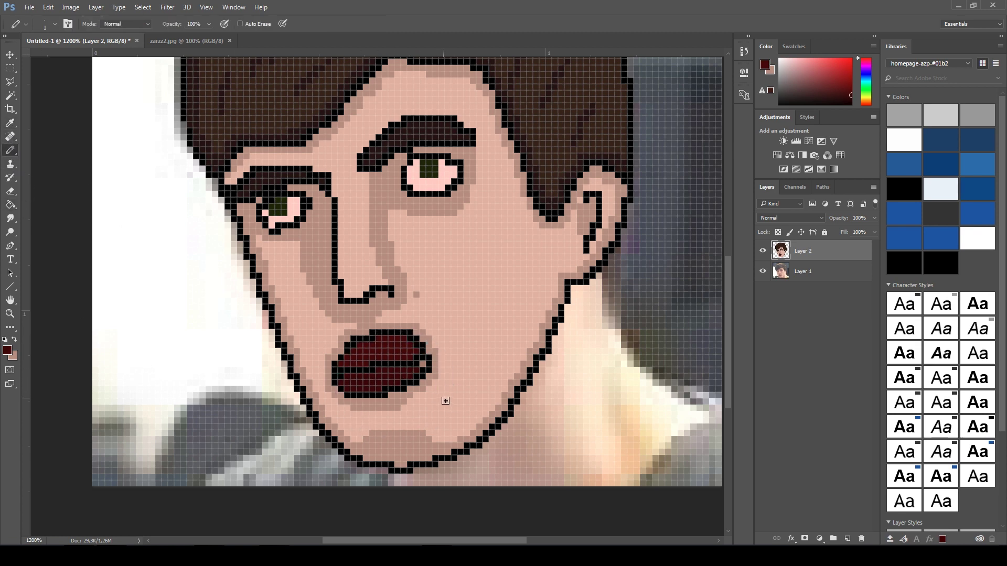
pyautogui.scroll(-3, 594, 343)
pyautogui.scroll(-2, 594, 343)
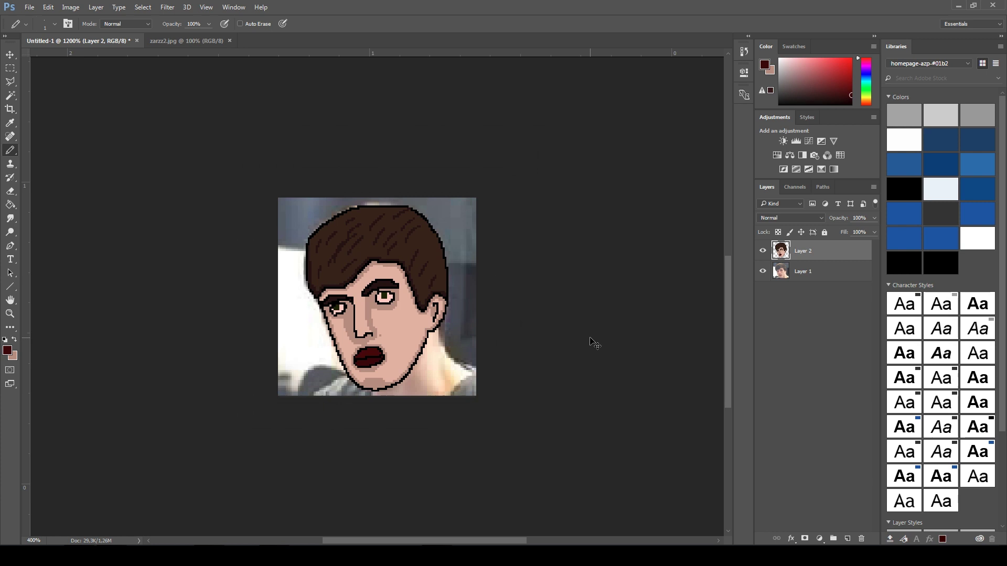
pyautogui.scroll(-1, 594, 343)
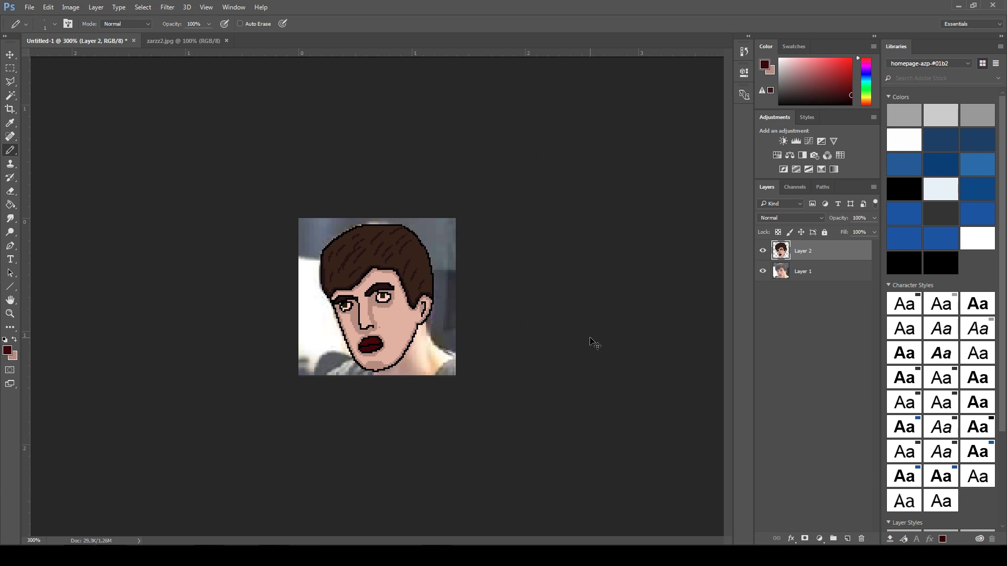
pyautogui.click(762, 251)
pyautogui.click(763, 251)
pyautogui.click(763, 251)
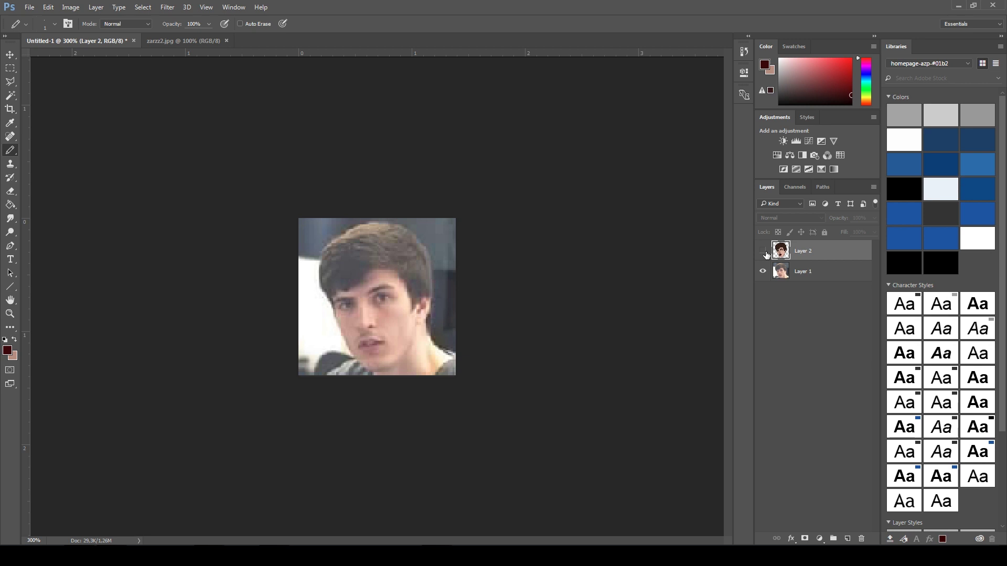
pyautogui.click(762, 251)
pyautogui.scroll(2, 470, 295)
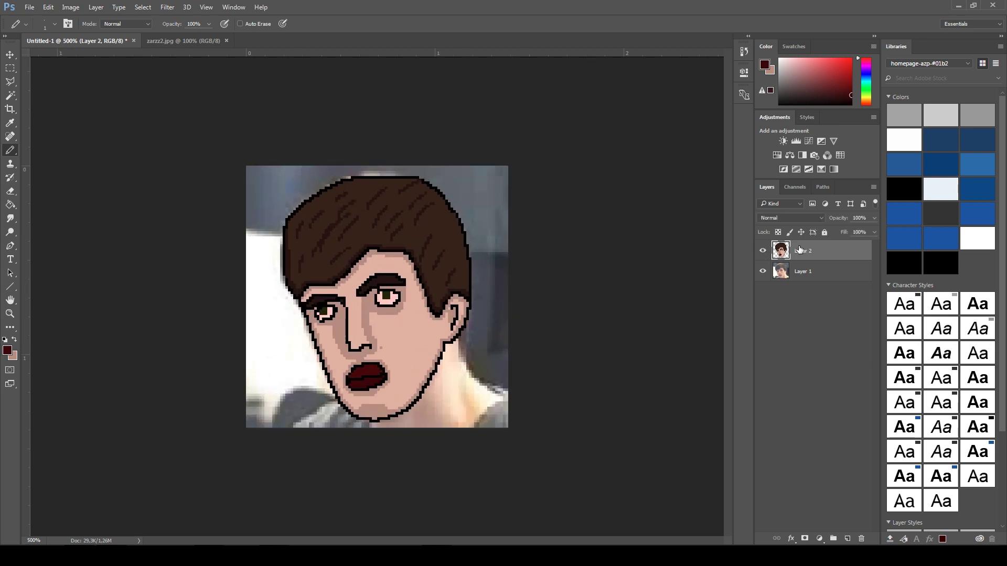
pyautogui.click(763, 251)
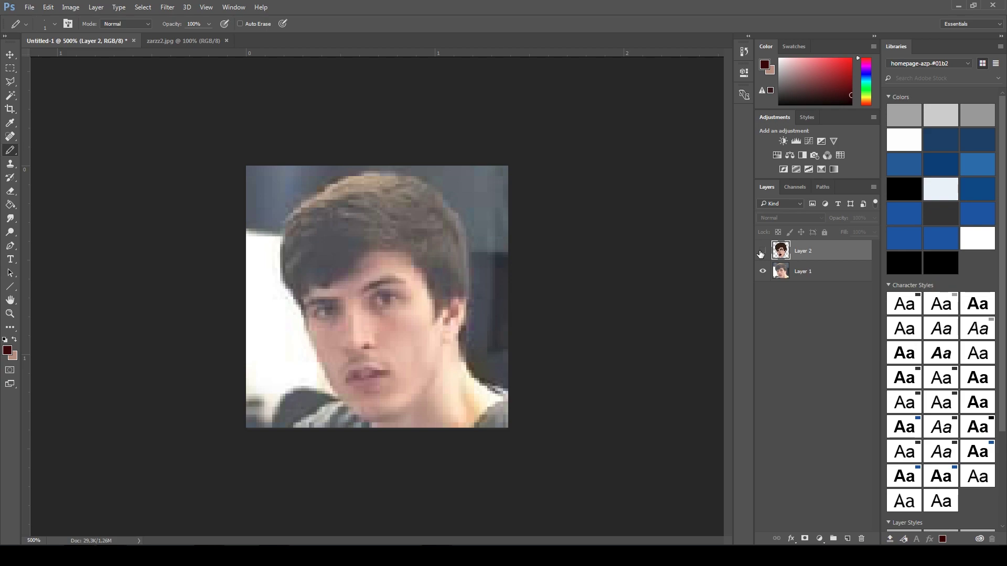
pyautogui.click(762, 251)
pyautogui.scroll(3, 355, 216)
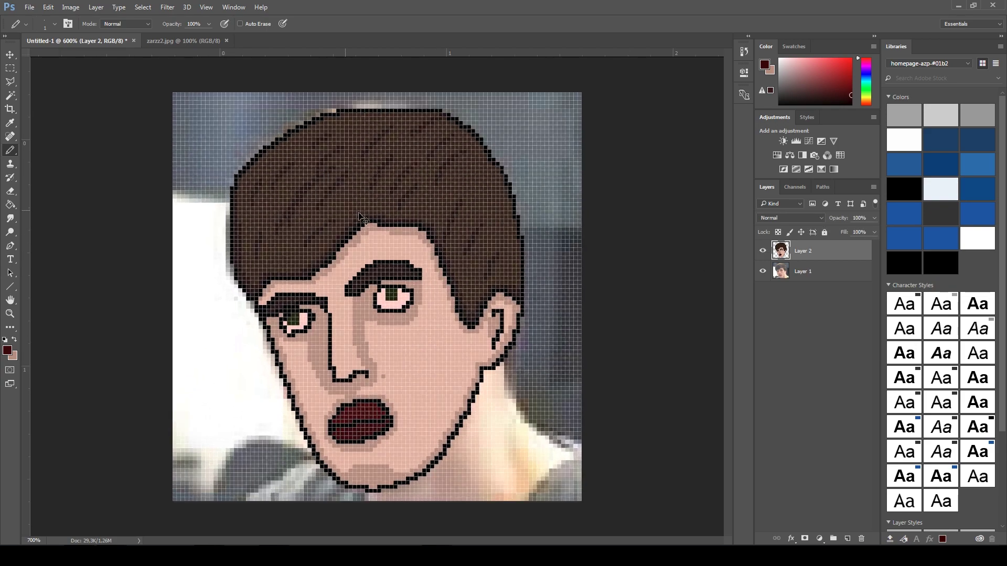
pyautogui.scroll(2, 384, 368)
# - Sample the skin tone and pencil it over the lips' top and bottom pixel rows
pyautogui.moveTo(384, 368); pyautogui.dragTo(394, 299)
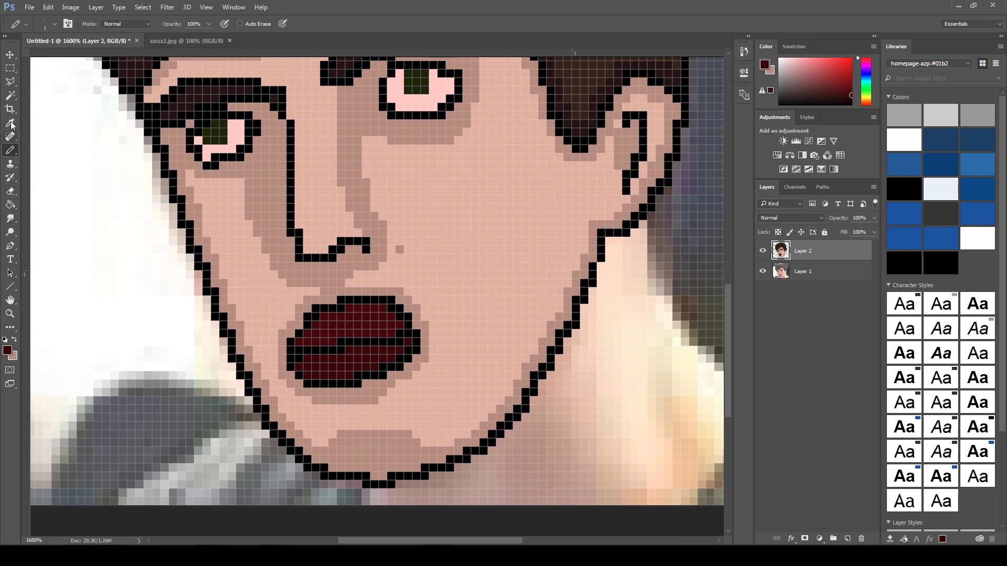
pyautogui.click(15, 150)
pyautogui.click(10, 352)
pyautogui.write('000000')
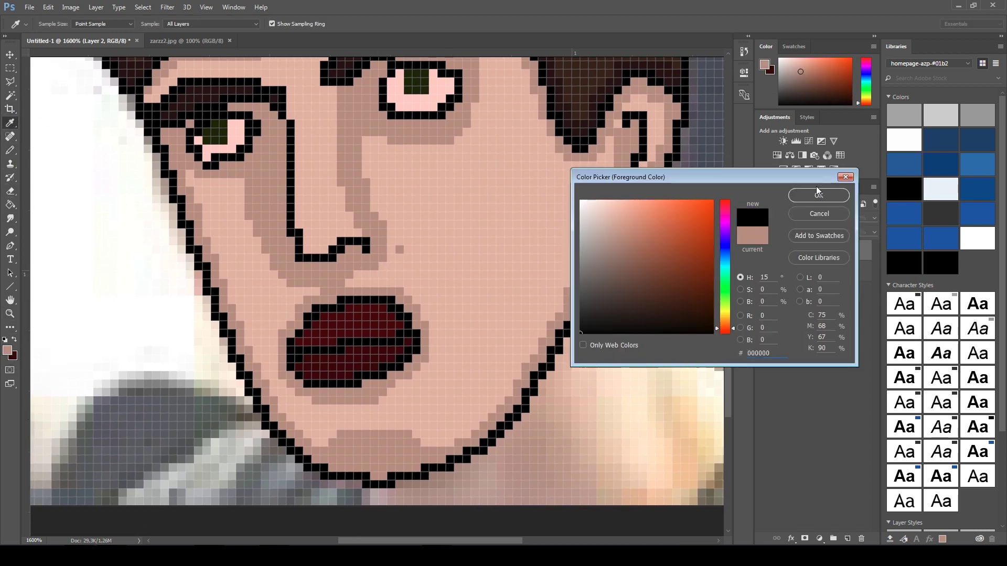
pyautogui.press('Return')
pyautogui.moveTo(312, 308); pyautogui.dragTo(405, 305)
pyautogui.moveTo(302, 376); pyautogui.dragTo(366, 376)
pyautogui.hotkey('ctrl', '0')
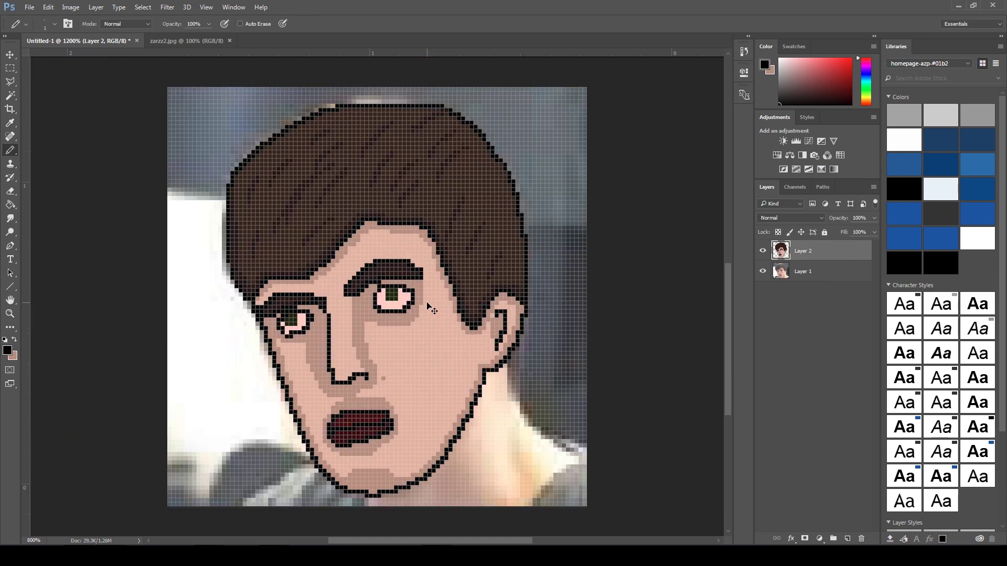
pyautogui.hotkey('ctrl', '+')
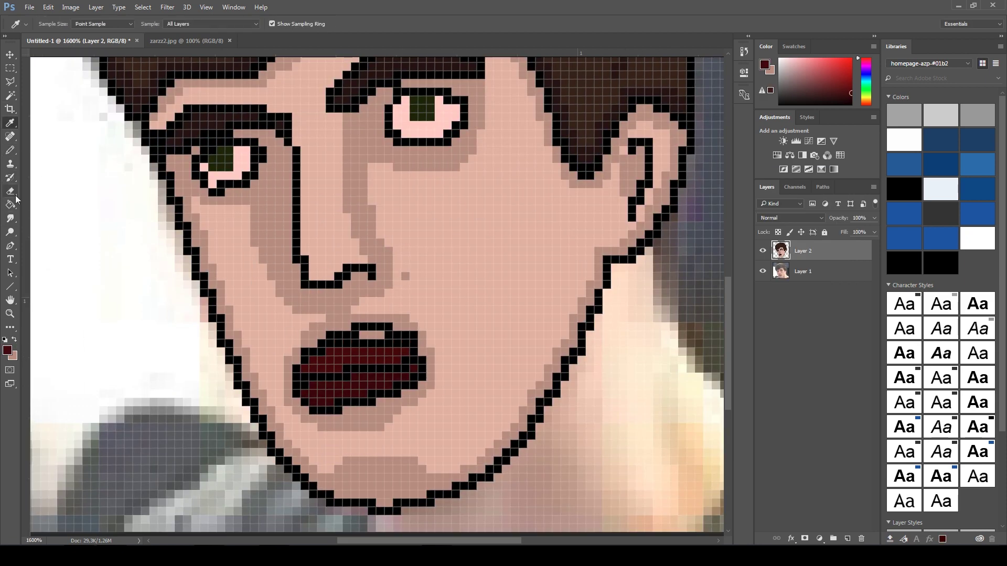
pyautogui.scroll(-5, 450, 348)
pyautogui.scroll(-1, 450, 347)
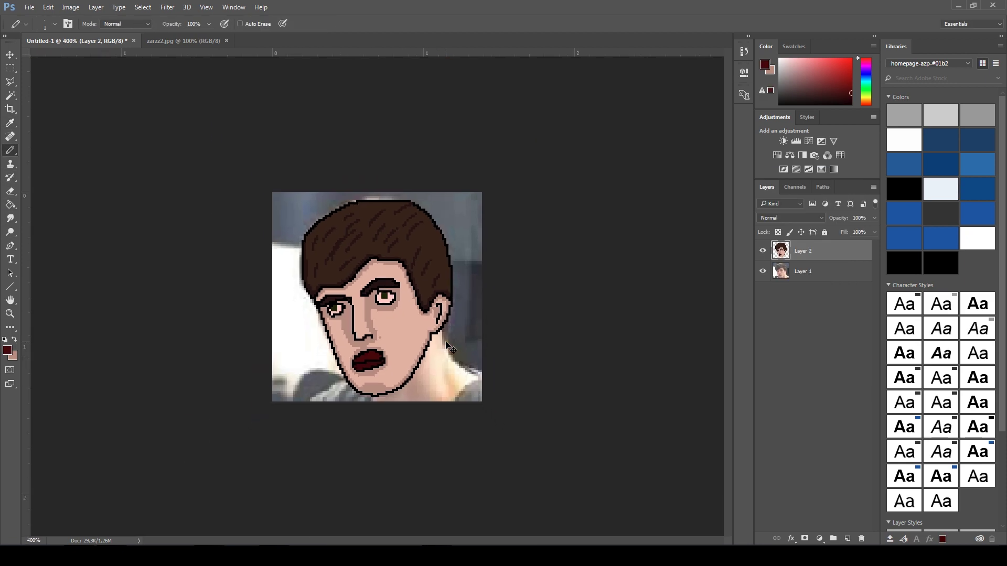
pyautogui.click(762, 252)
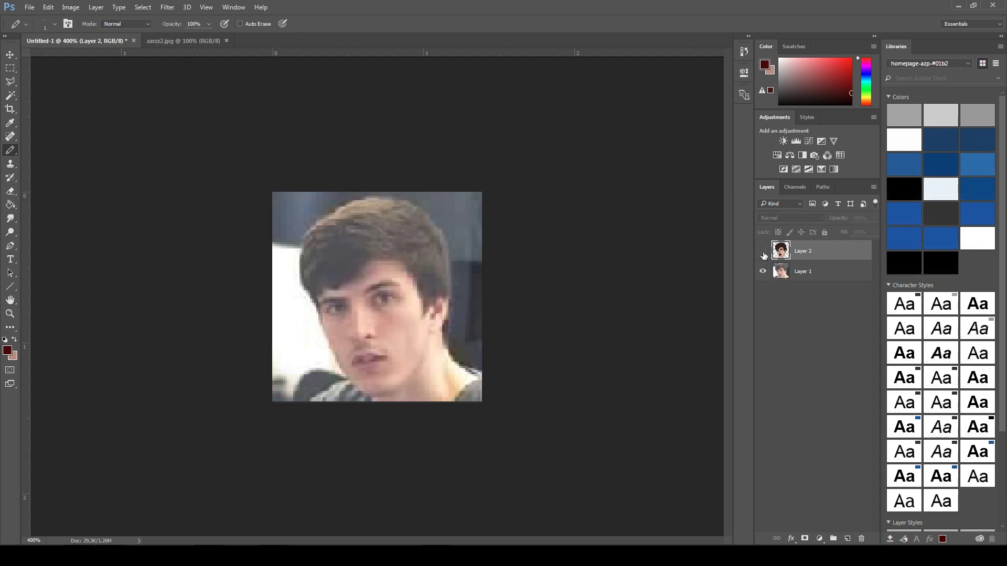
pyautogui.click(762, 251)
pyautogui.click(762, 250)
pyautogui.click(762, 251)
pyautogui.click(762, 250)
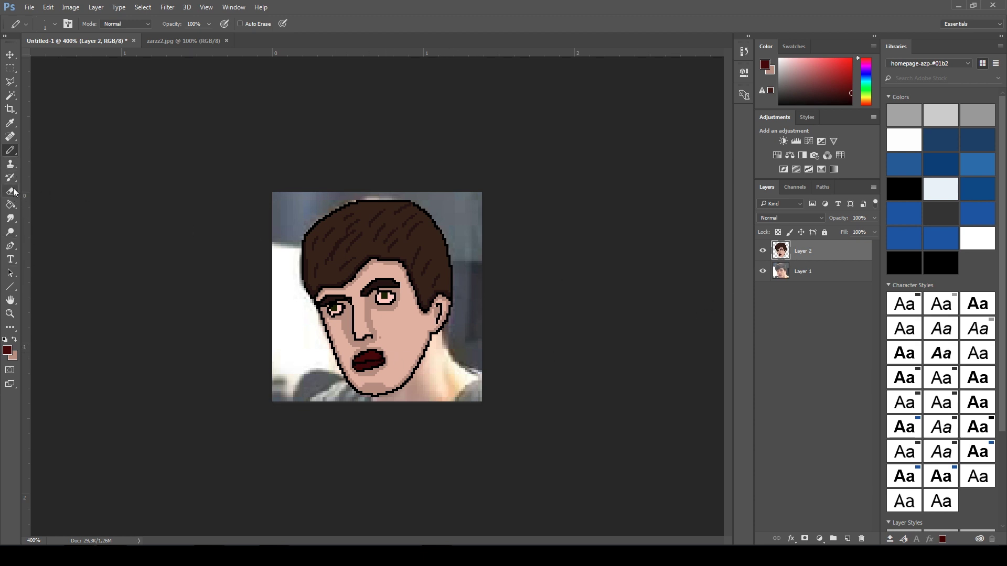
# - Sample the hair's dark brown as the foreground colour and return to the Pencil
pyautogui.click(10, 123)
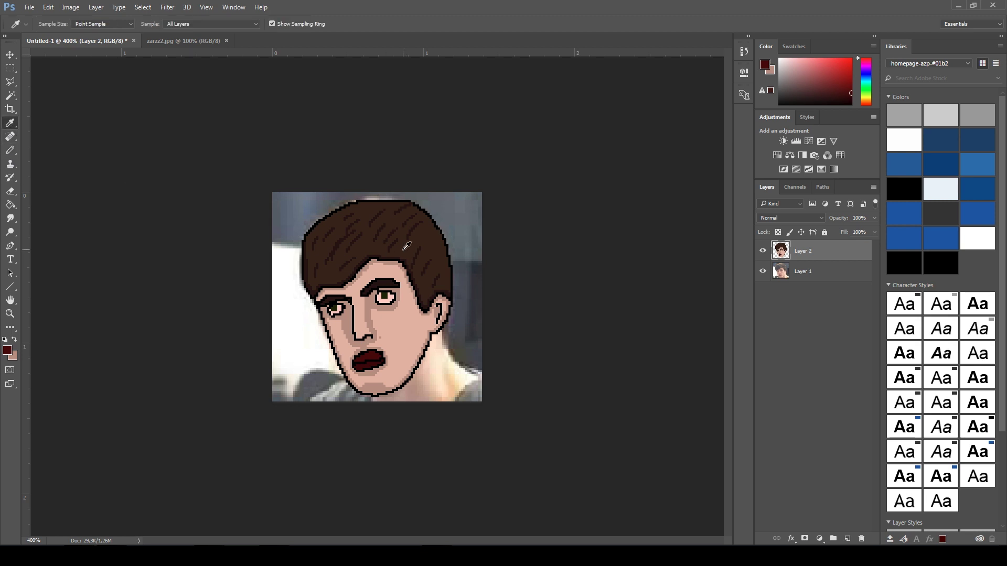
pyautogui.click(405, 246)
pyautogui.click(12, 354)
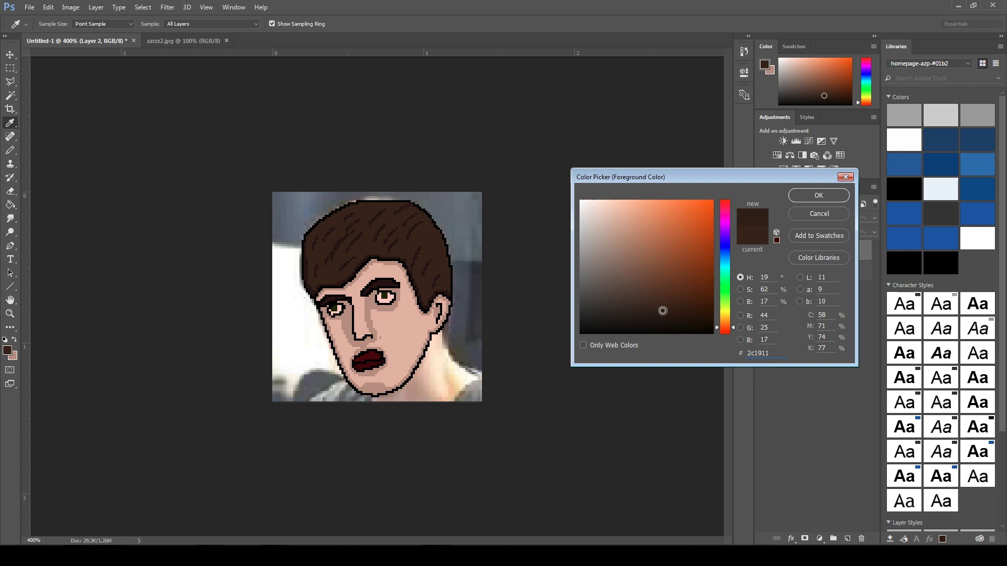
pyautogui.click(818, 195)
pyautogui.click(10, 150)
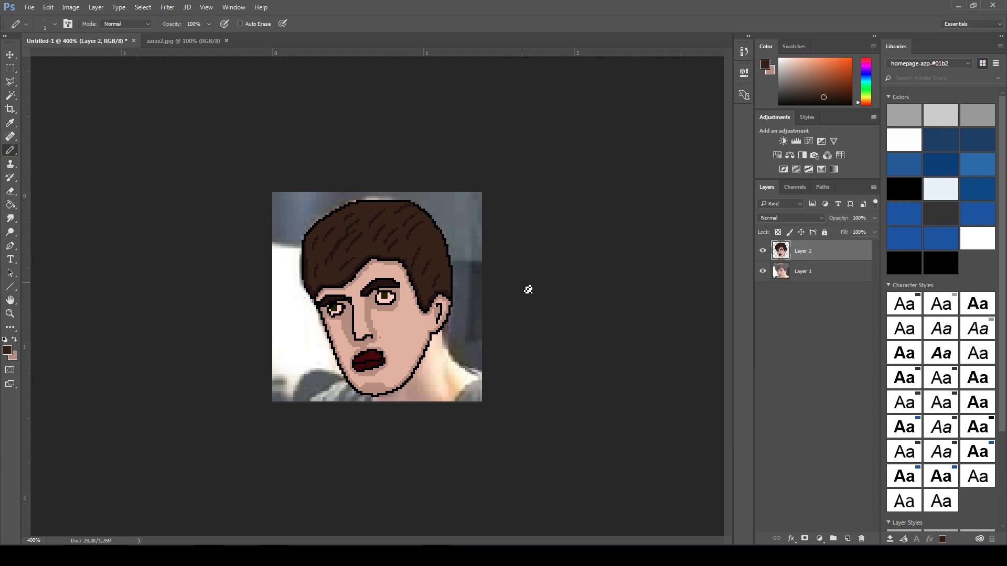
pyautogui.hotkey('ctrl', '+')
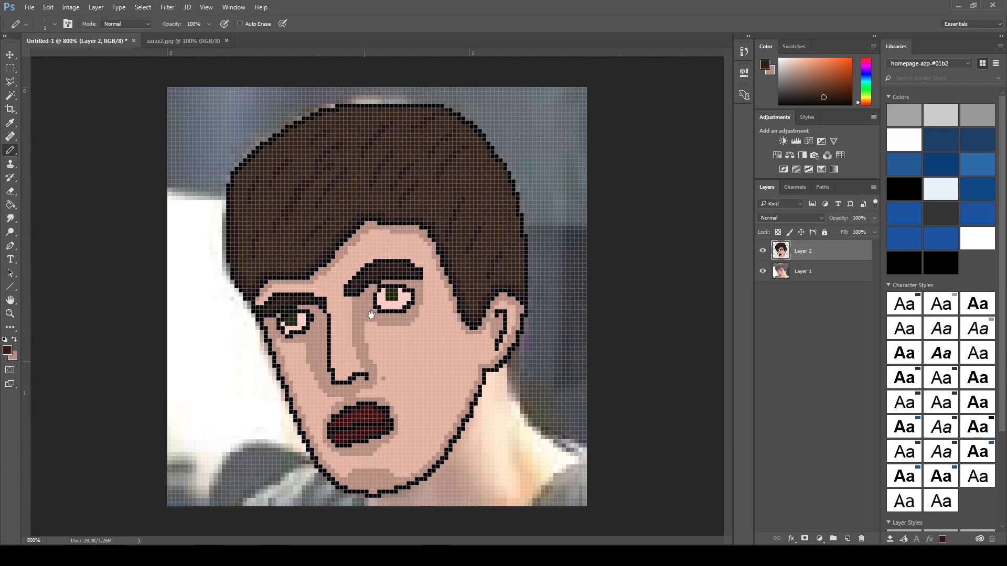
# - Draw a brown moustache above the upper lip and left mouth corner, then compare with the photo
pyautogui.moveTo(340, 411)
pyautogui.mouseDown()
pyautogui.moveTo(363, 400)
pyautogui.moveTo(389, 407)
pyautogui.moveTo(333, 404)
pyautogui.moveTo(329, 419)
pyautogui.mouseUp()
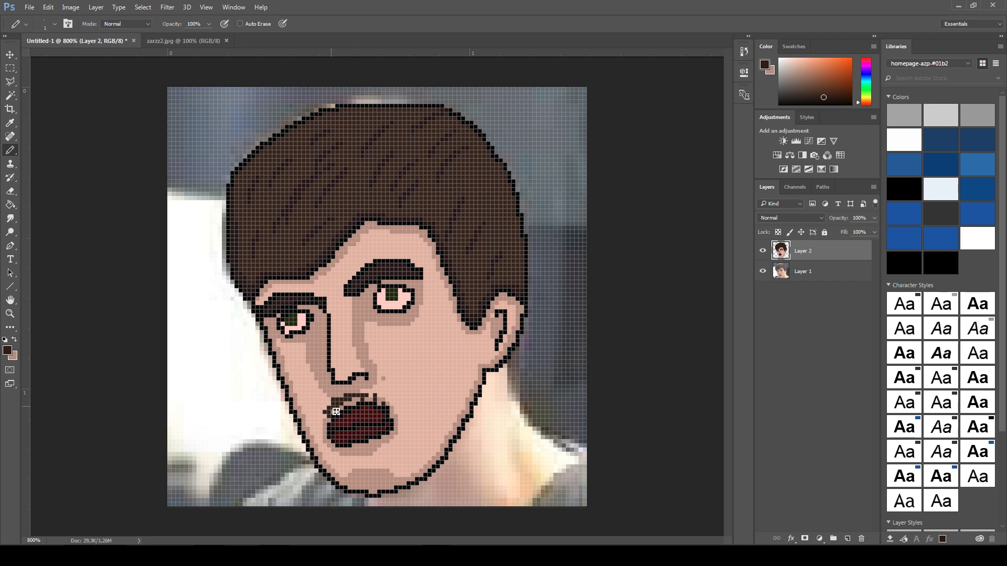
pyautogui.click(336, 411)
pyautogui.scroll(-3, 407, 401)
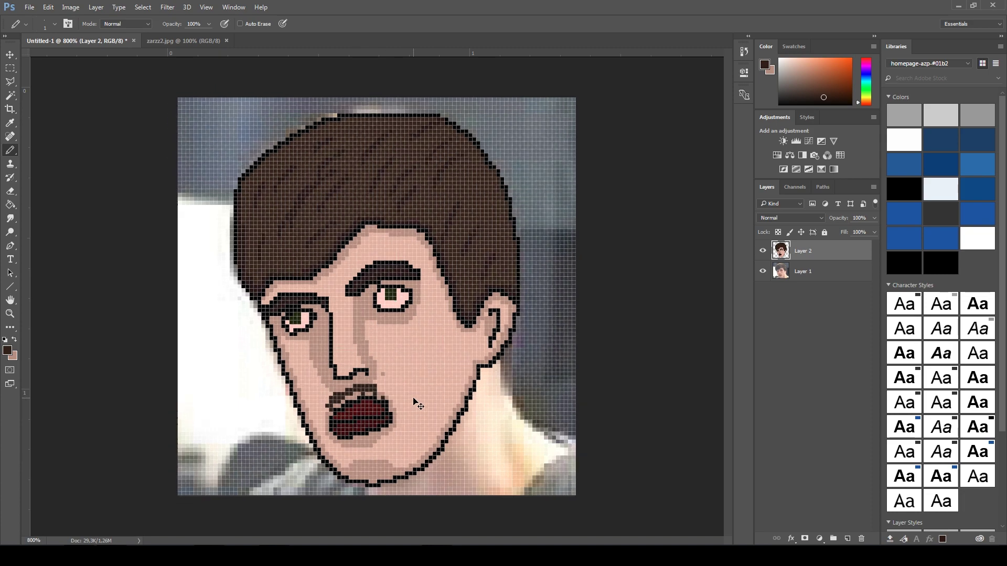
pyautogui.scroll(-3, 413, 402)
pyautogui.scroll(3, 417, 403)
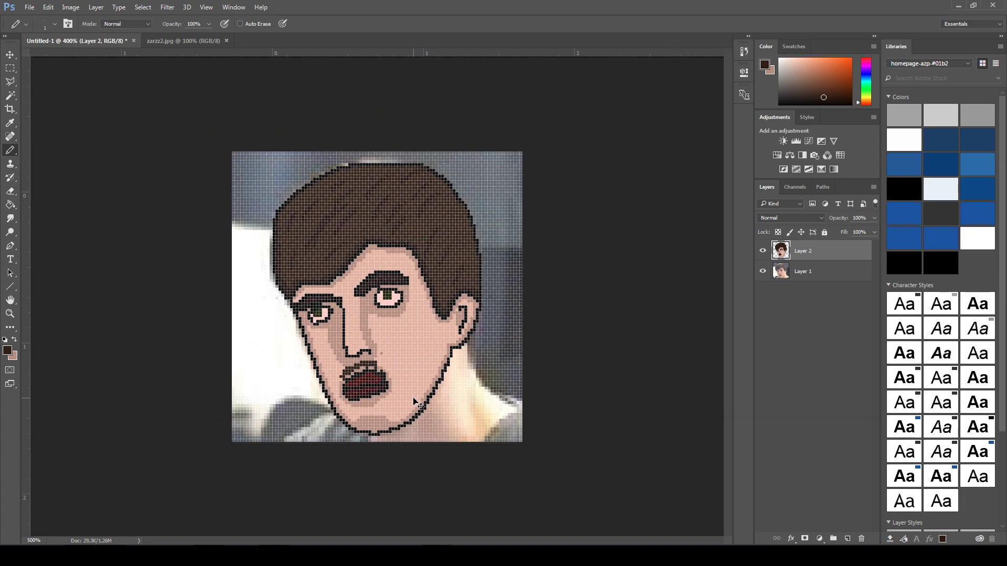
pyautogui.scroll(2, 417, 403)
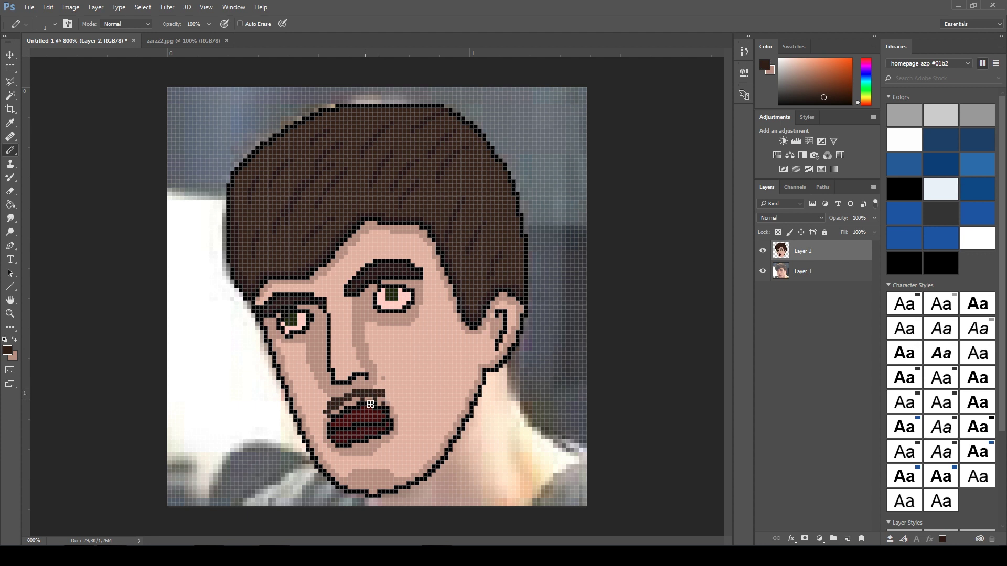
pyautogui.click(320, 399)
pyautogui.moveTo(327, 423); pyautogui.dragTo(324, 429)
pyautogui.click(763, 250)
pyautogui.click(762, 250)
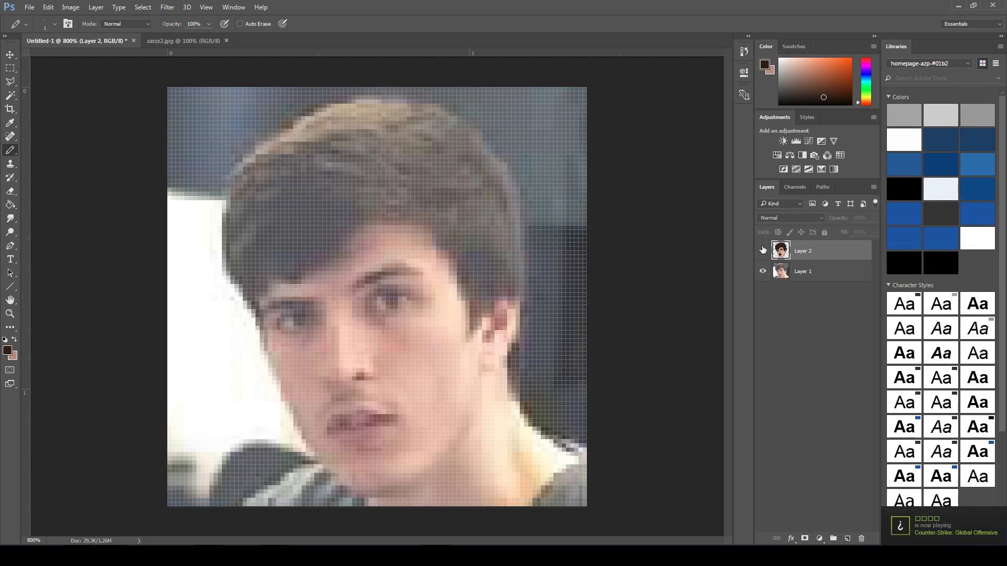
pyautogui.click(762, 250)
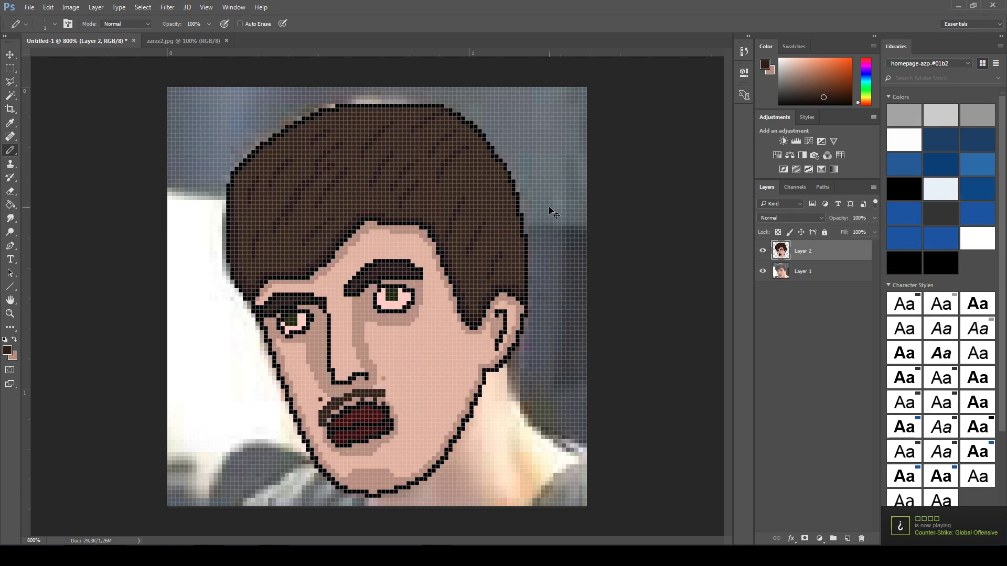
pyautogui.scroll(-2, 553, 212)
pyautogui.scroll(-2, 553, 212)
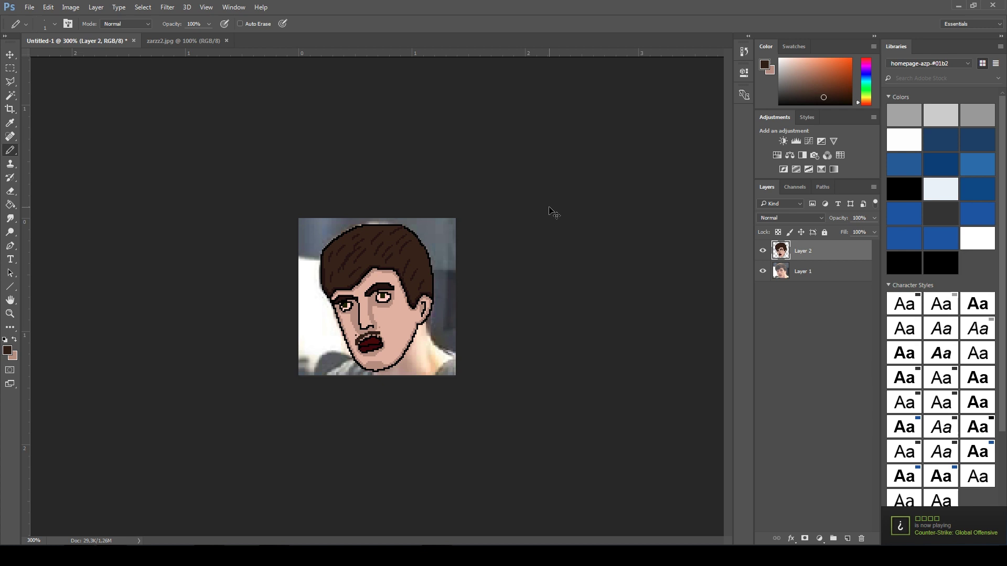
pyautogui.scroll(2, 554, 213)
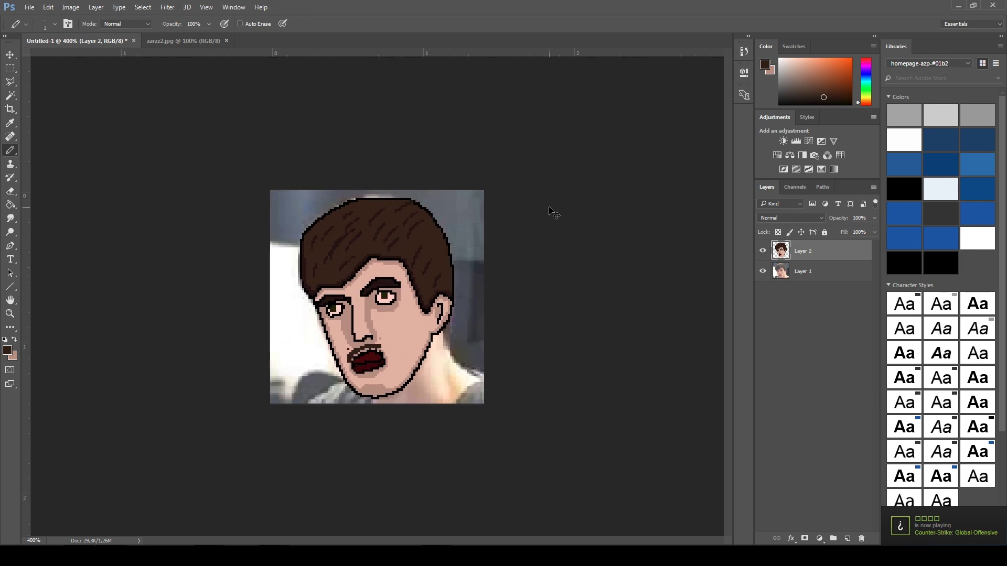
pyautogui.scroll(2, 553, 212)
pyautogui.scroll(1, 553, 213)
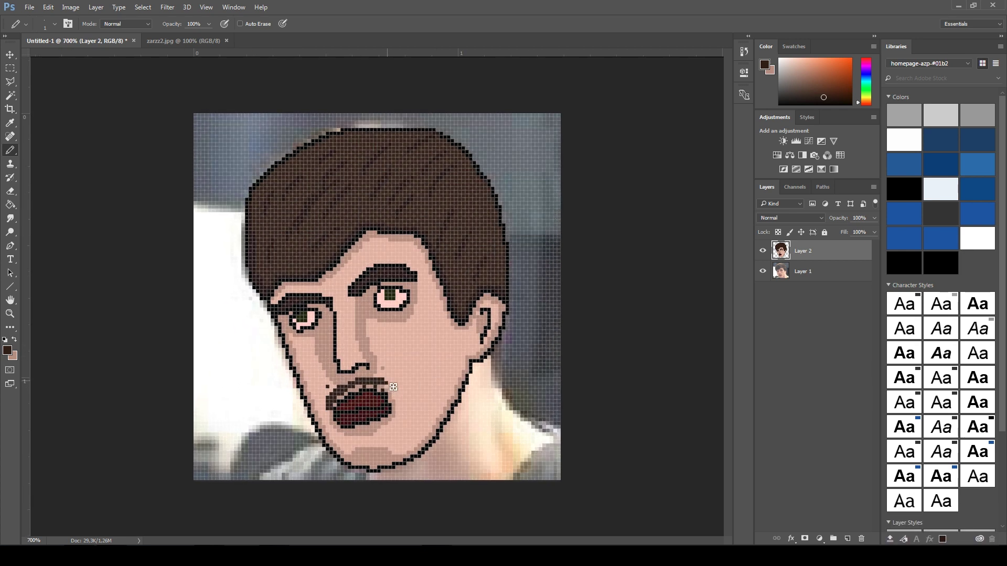
# - Place single dark stubble pixels across the chin, along the jawline and up the jaw
pyautogui.click(345, 451)
pyautogui.click(372, 442)
pyautogui.click(406, 451)
pyautogui.click(402, 463)
pyautogui.click(416, 442)
pyautogui.click(416, 427)
pyautogui.click(425, 415)
pyautogui.click(450, 398)
pyautogui.click(438, 402)
pyautogui.click(461, 384)
pyautogui.click(461, 370)
pyautogui.click(453, 368)
pyautogui.click(449, 373)
pyautogui.click(446, 375)
# - Add more stubble dots on the lower cheek, across the chin and left of the mouth
pyautogui.click(410, 442)
pyautogui.click(404, 431)
pyautogui.click(415, 417)
pyautogui.click(393, 439)
pyautogui.click(403, 452)
pyautogui.click(375, 458)
pyautogui.click(351, 444)
pyautogui.click(335, 429)
pyautogui.click(327, 411)
pyautogui.click(323, 401)
pyautogui.click(343, 390)
pyautogui.scroll(-1, 341, 388)
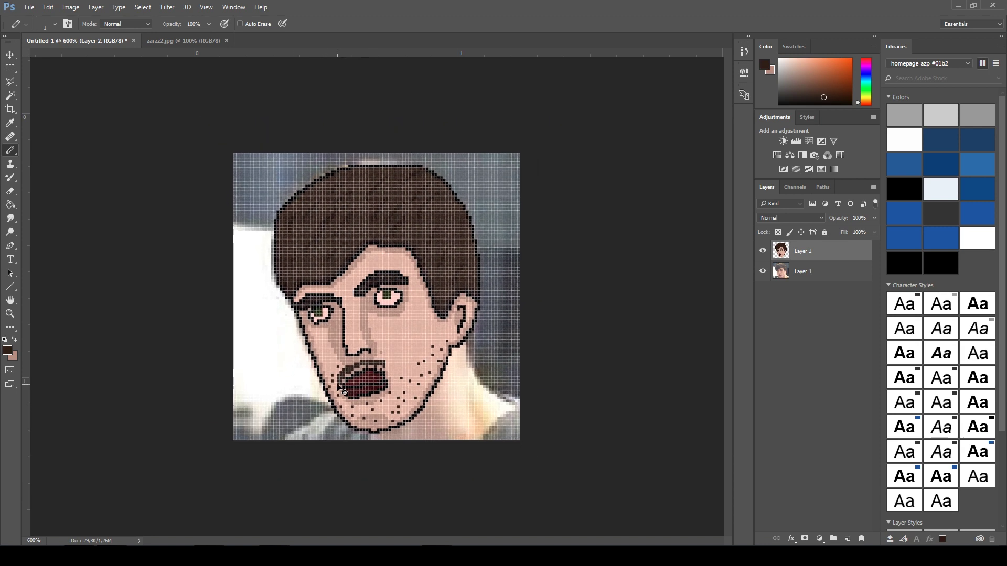
pyautogui.scroll(-2, 340, 388)
pyautogui.scroll(-2, 340, 388)
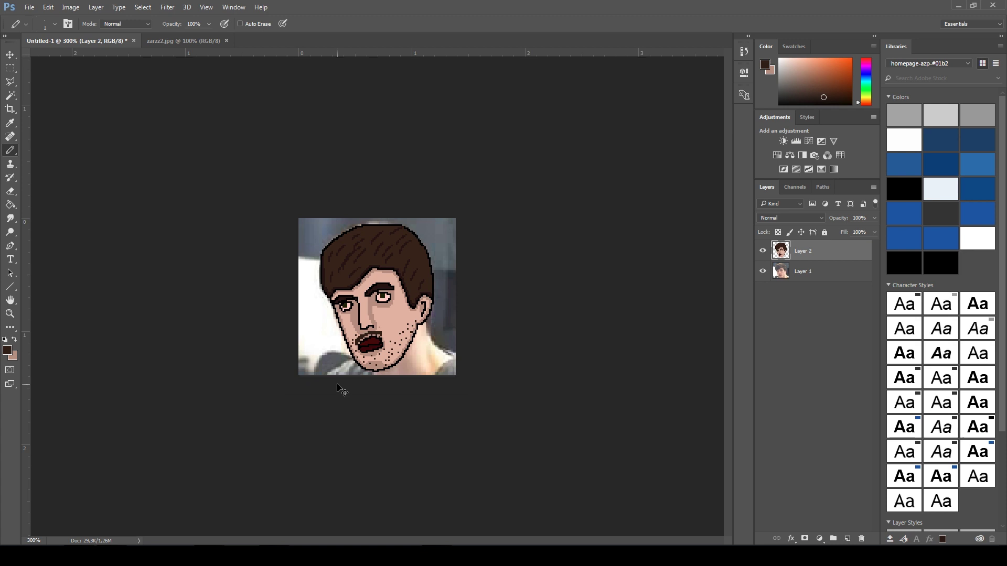
pyautogui.scroll(-1, 341, 388)
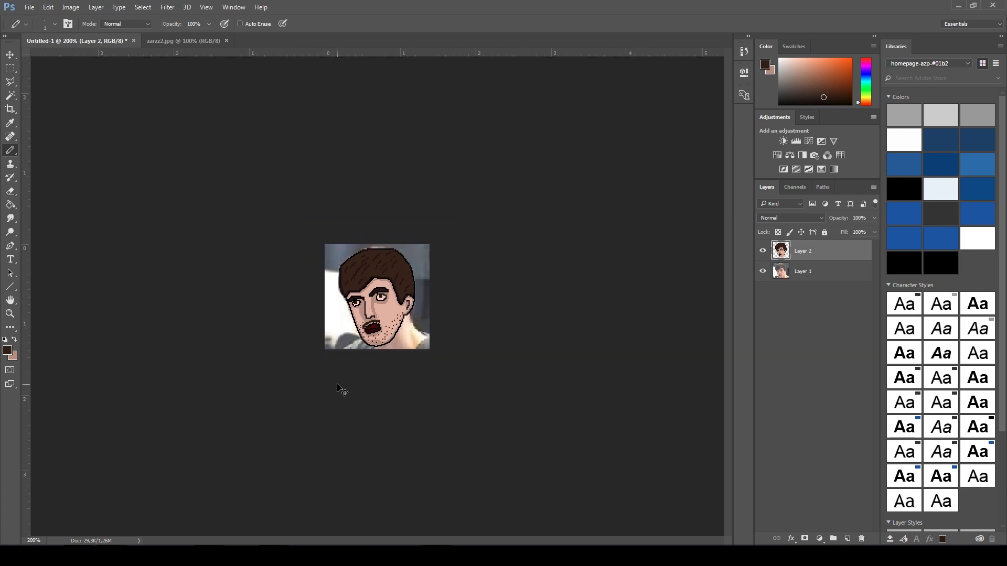
pyautogui.scroll(1, 340, 388)
pyautogui.scroll(1, 340, 388)
pyautogui.scroll(-1, 340, 388)
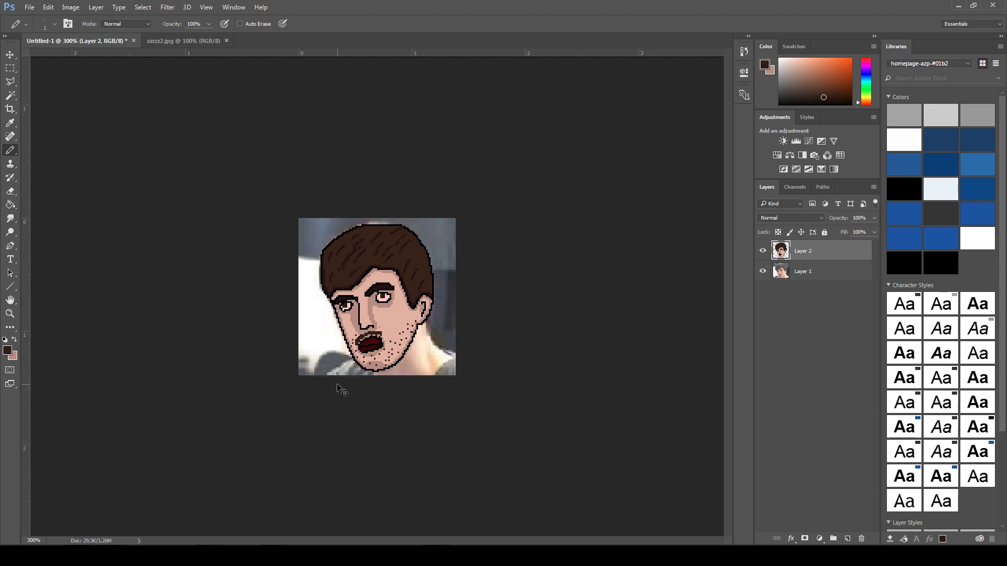
pyautogui.scroll(1, 339, 388)
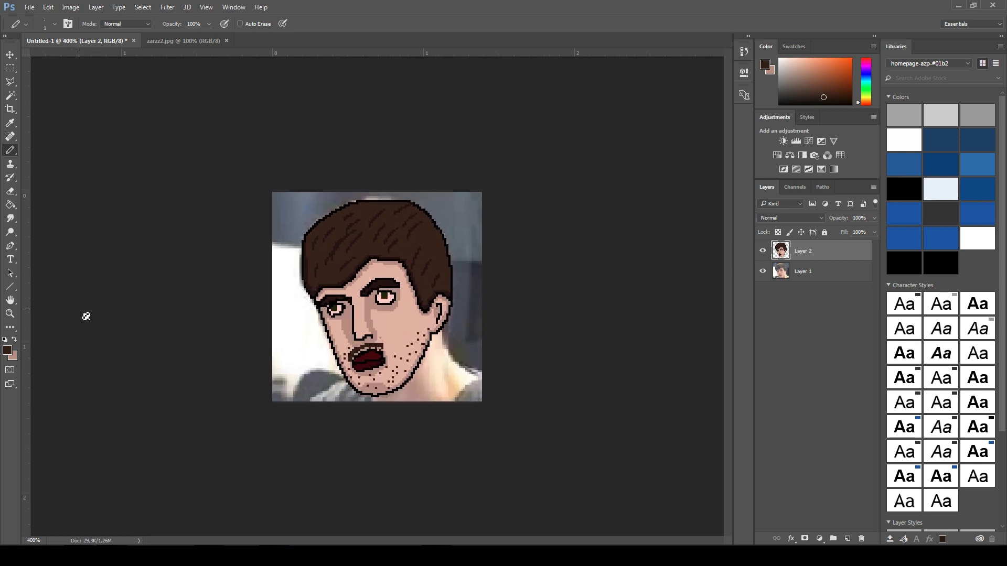
pyautogui.click(8, 352)
pyautogui.moveTo(692, 274); pyautogui.dragTo(703, 238)
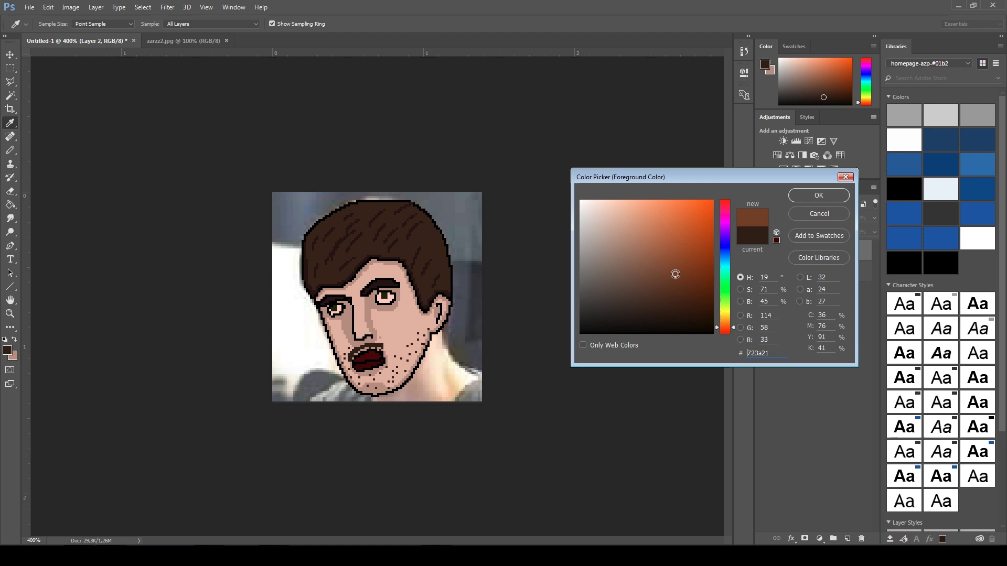
pyautogui.click(819, 196)
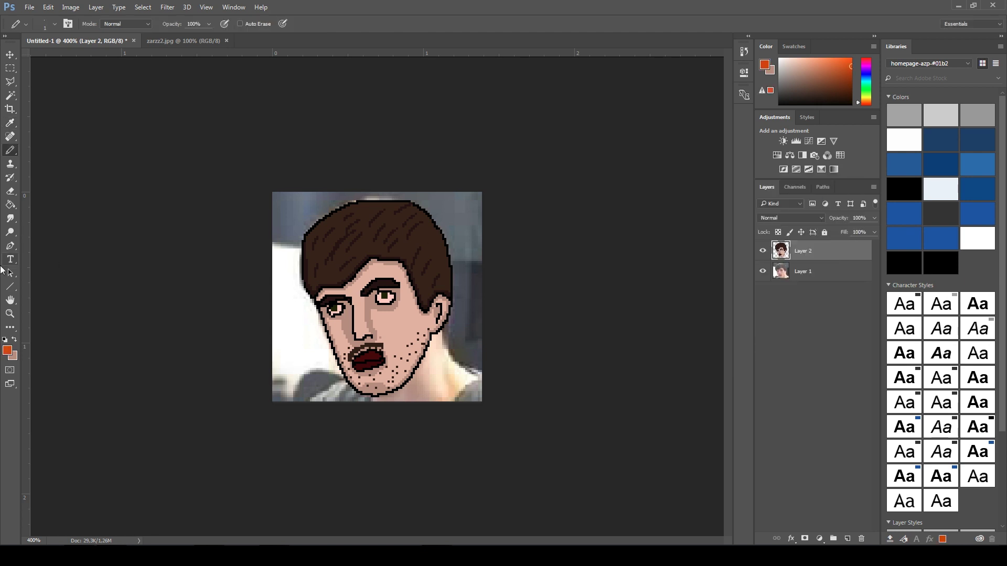
pyautogui.click(10, 204)
pyautogui.click(363, 221)
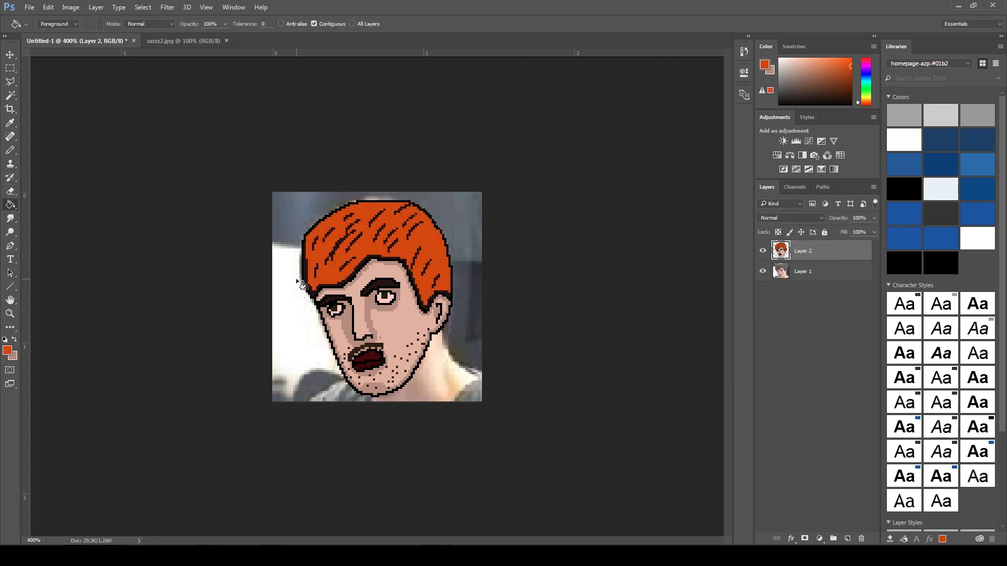
pyautogui.click(367, 351)
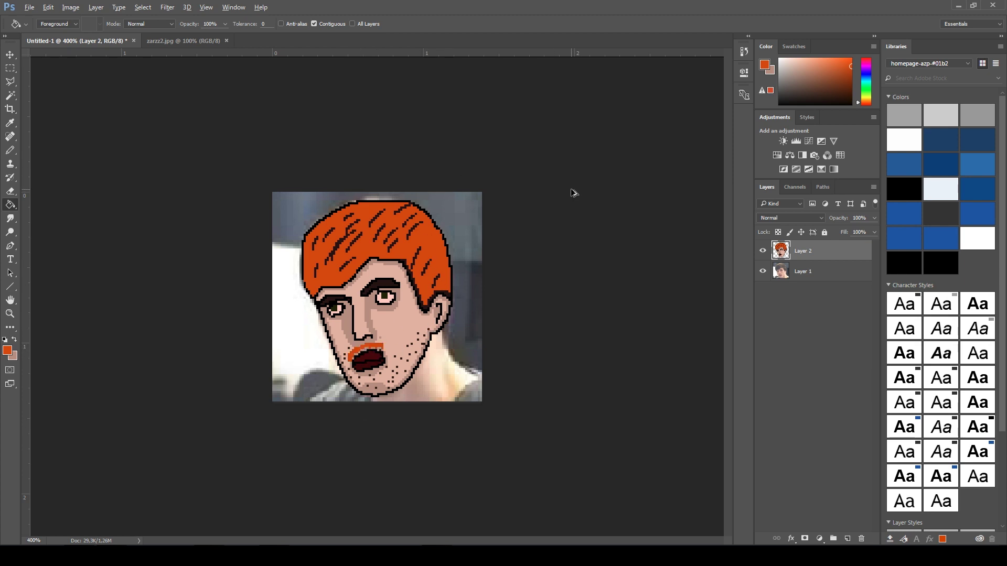
pyautogui.hotkey('ctrl', 'alt', 'z')
pyautogui.hotkey('ctrl', 'alt', 'z')
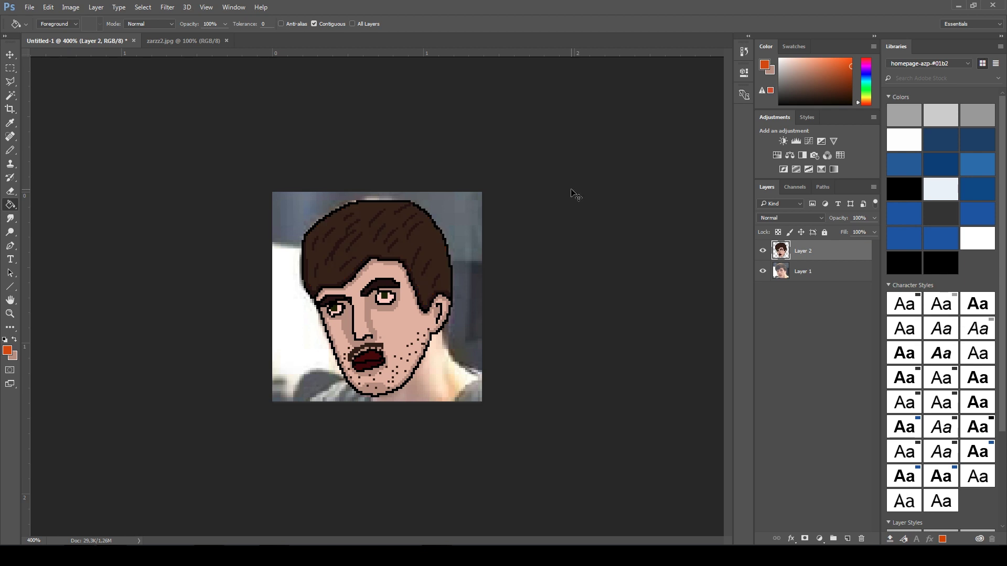
pyautogui.hotkey('ctrl', '+')
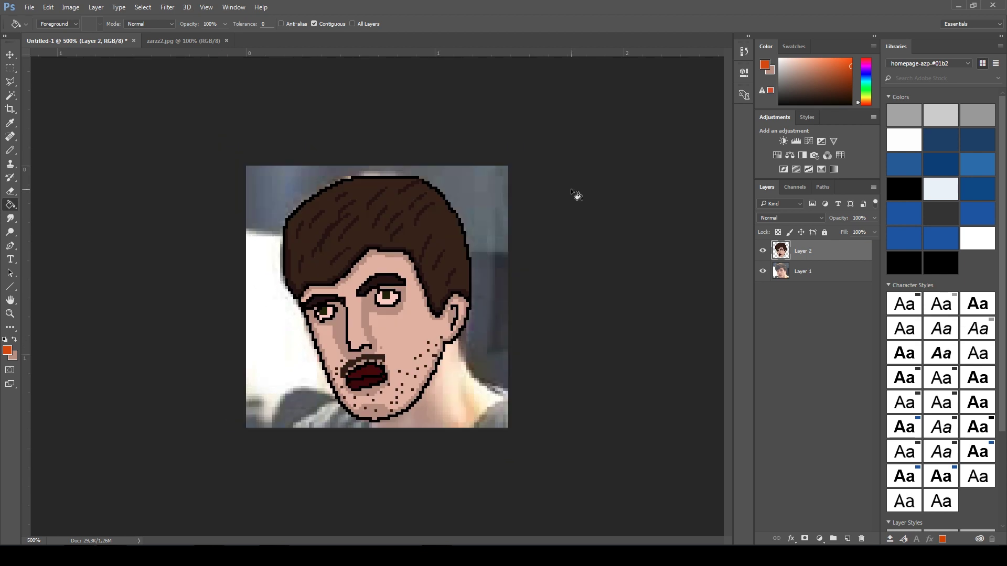
# - Hide the Layer 1 photo, then select the whole canvas with the Move tool active
pyautogui.click(762, 271)
pyautogui.hotkey('ctrl', '-')
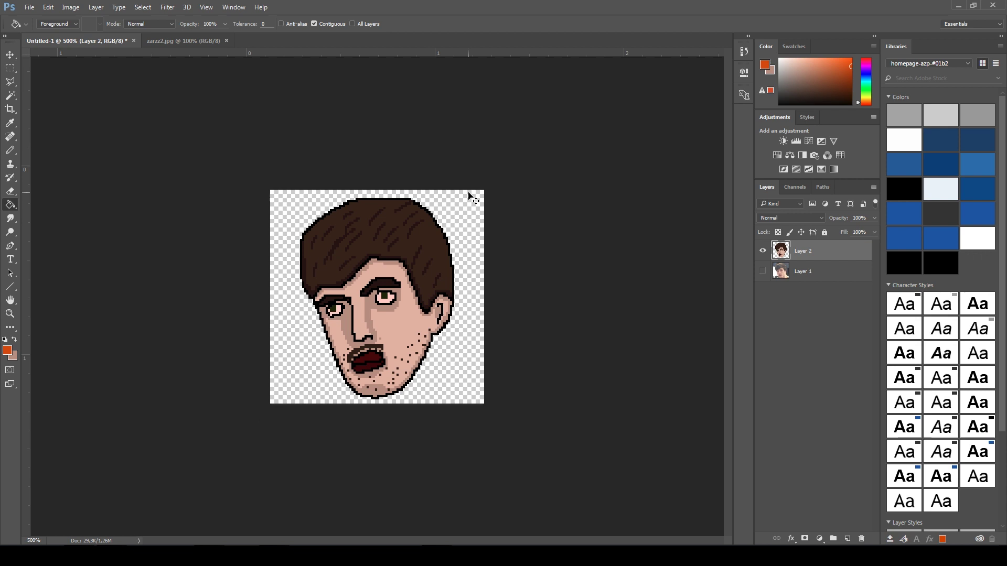
pyautogui.hotkey('ctrl', '-')
pyautogui.hotkey('ctrl', '+')
pyautogui.hotkey('ctrl', '+')
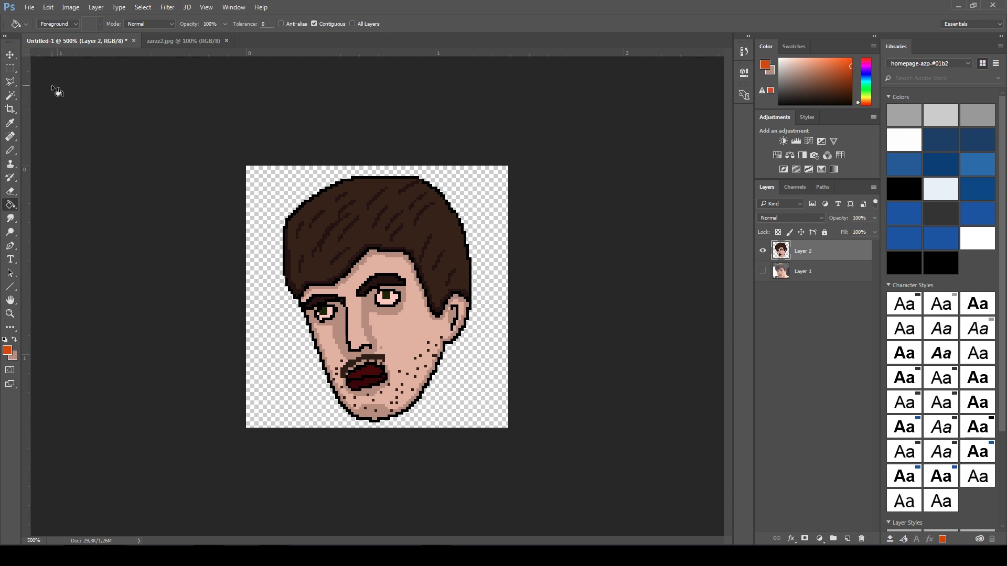
pyautogui.click(10, 54)
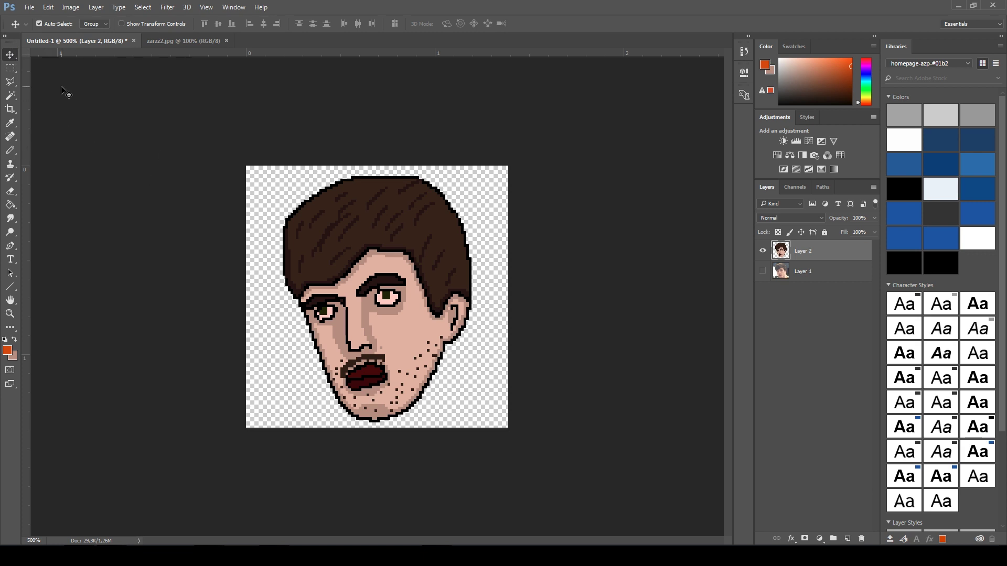
pyautogui.hotkey('ctrl', 'a')
# - Create a 600×600 px document and drag the face from Untitled-1 into its centre
pyautogui.click(30, 7)
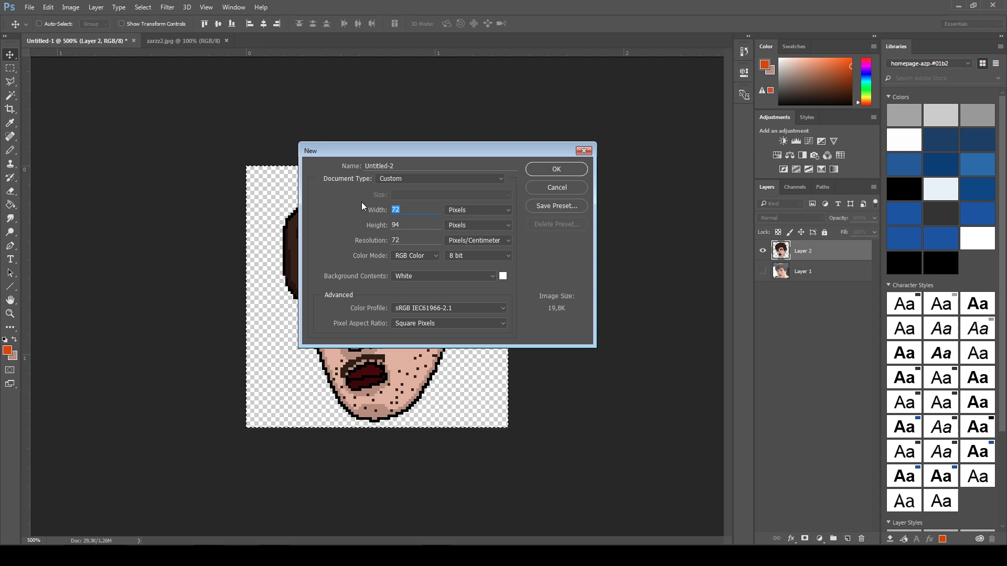
pyautogui.write('600')
pyautogui.write('600')
pyautogui.press('Return')
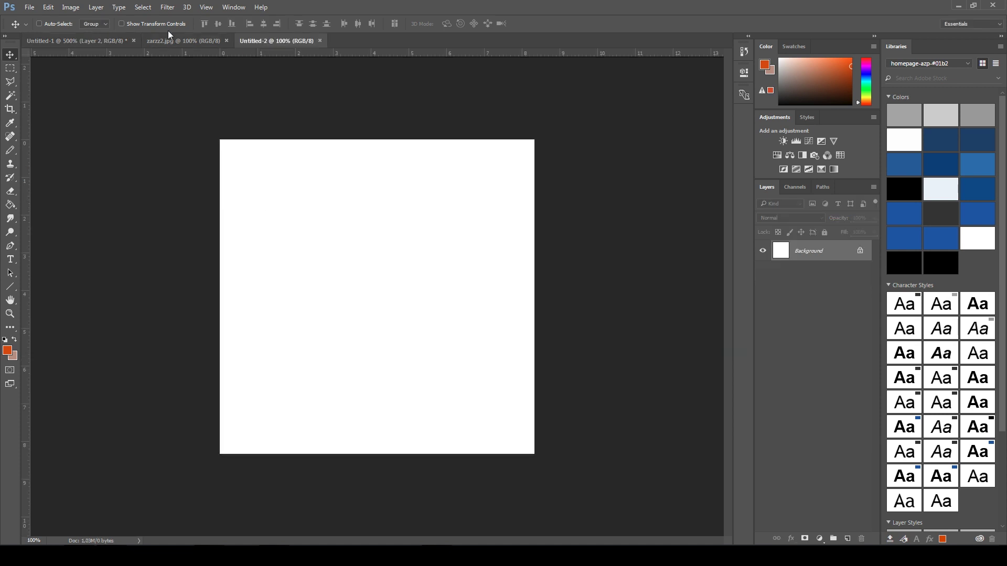
pyautogui.click(185, 40)
pyautogui.click(75, 40)
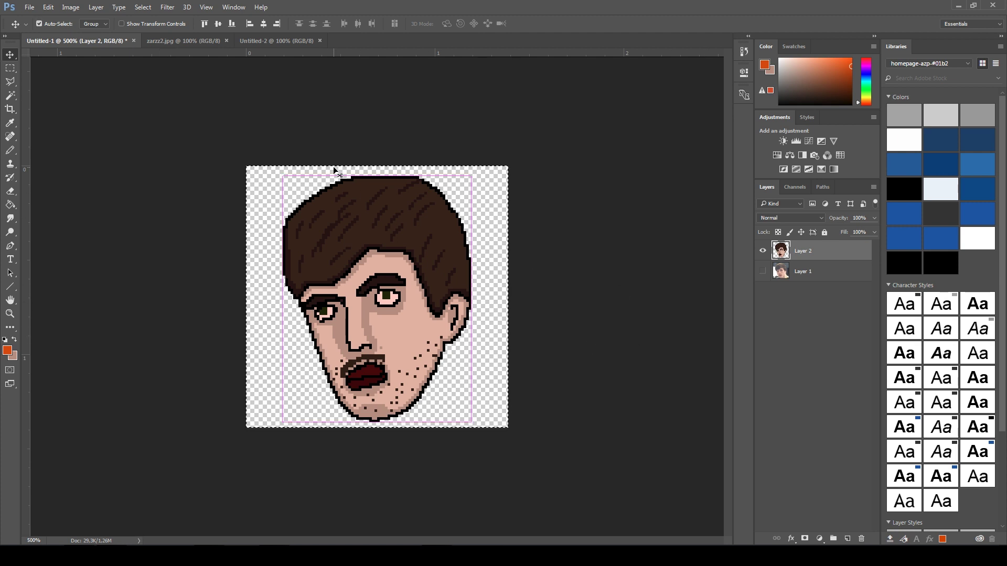
pyautogui.click(288, 43)
pyautogui.moveTo(504, 309); pyautogui.dragTo(504, 308)
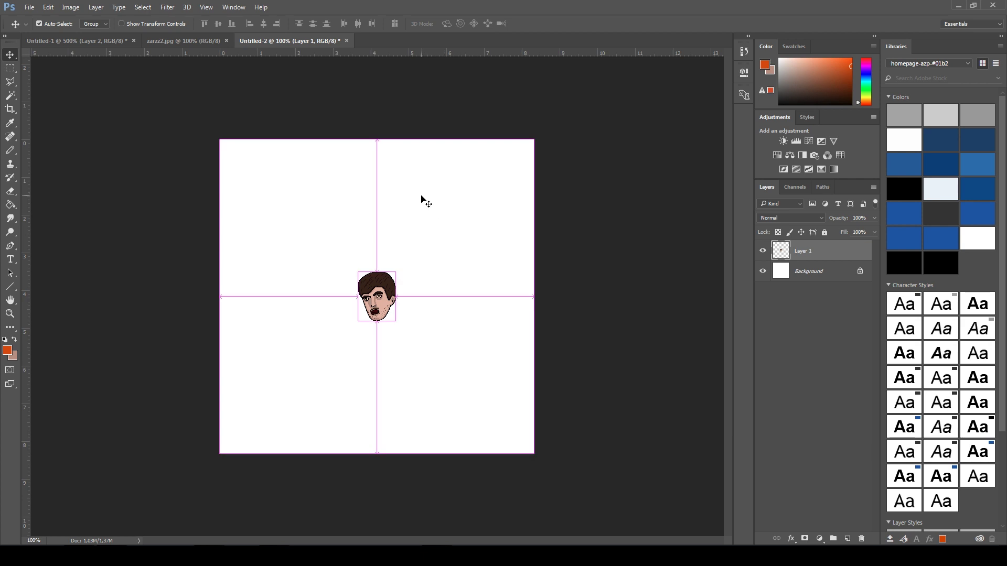
# - Scale the face layer to 600% width and height using Nearest Neighbor, and commit
pyautogui.hotkey('ctrl', 't')
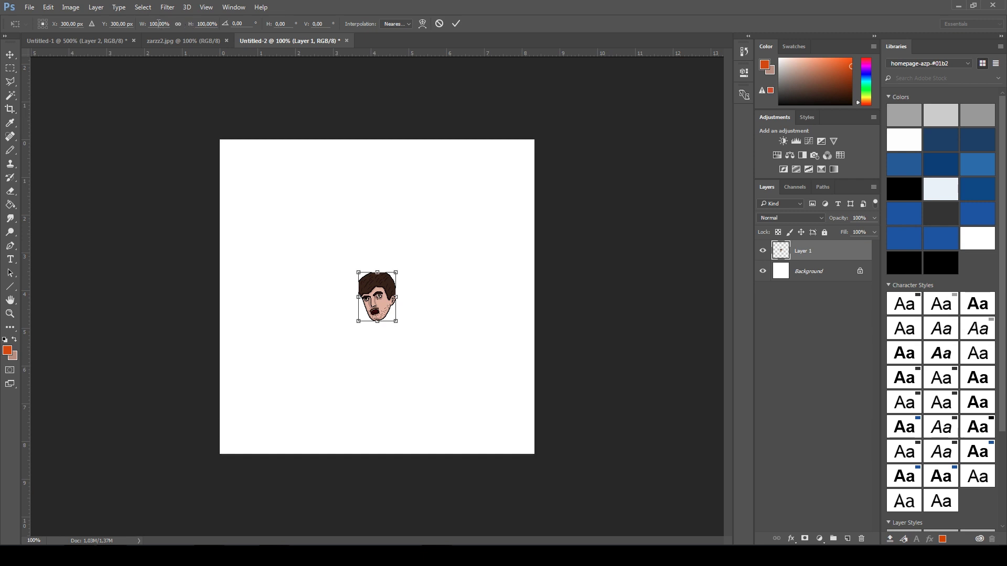
pyautogui.write('600')
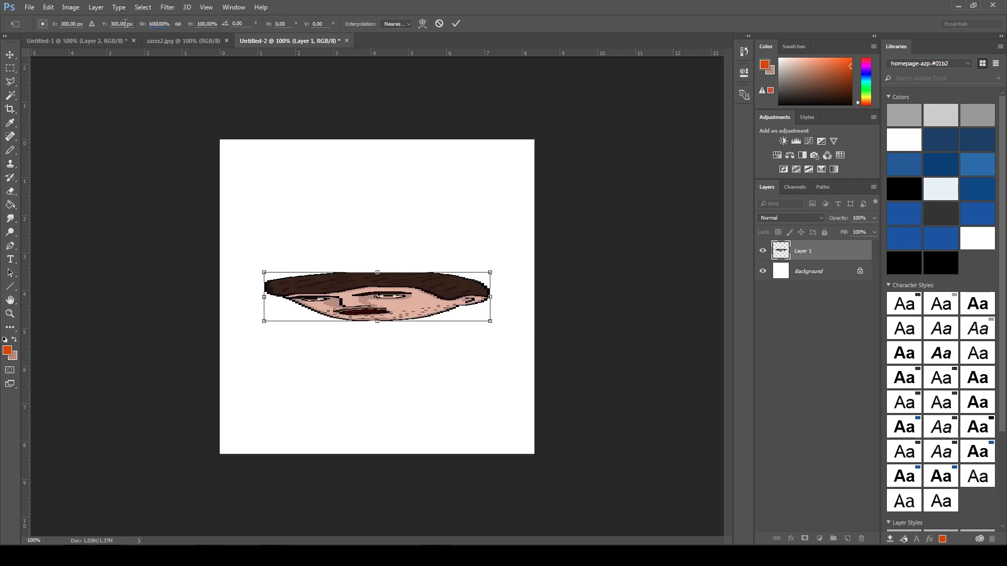
pyautogui.click(207, 23)
pyautogui.write('6')
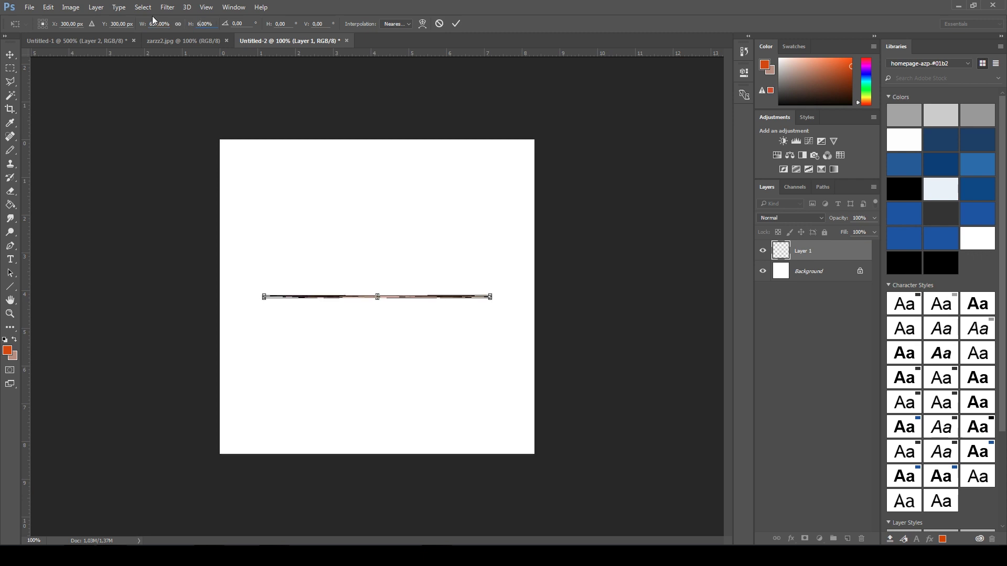
pyautogui.write('00')
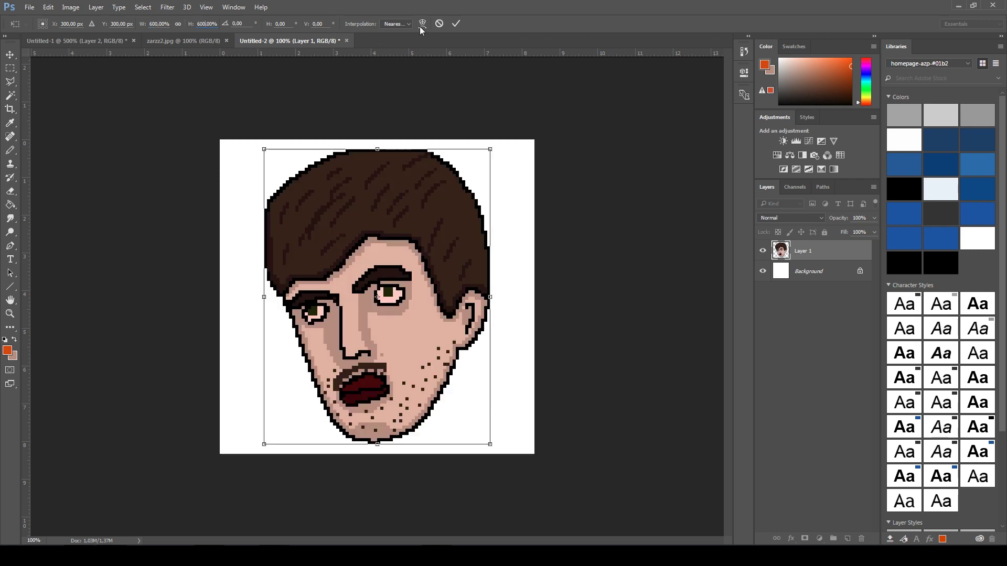
pyautogui.click(422, 24)
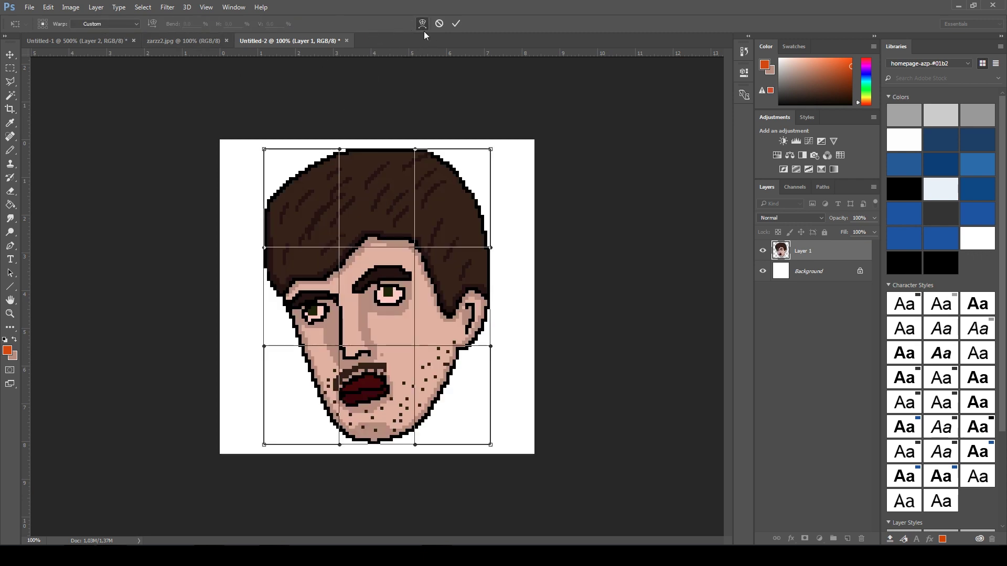
pyautogui.click(422, 24)
pyautogui.click(393, 23)
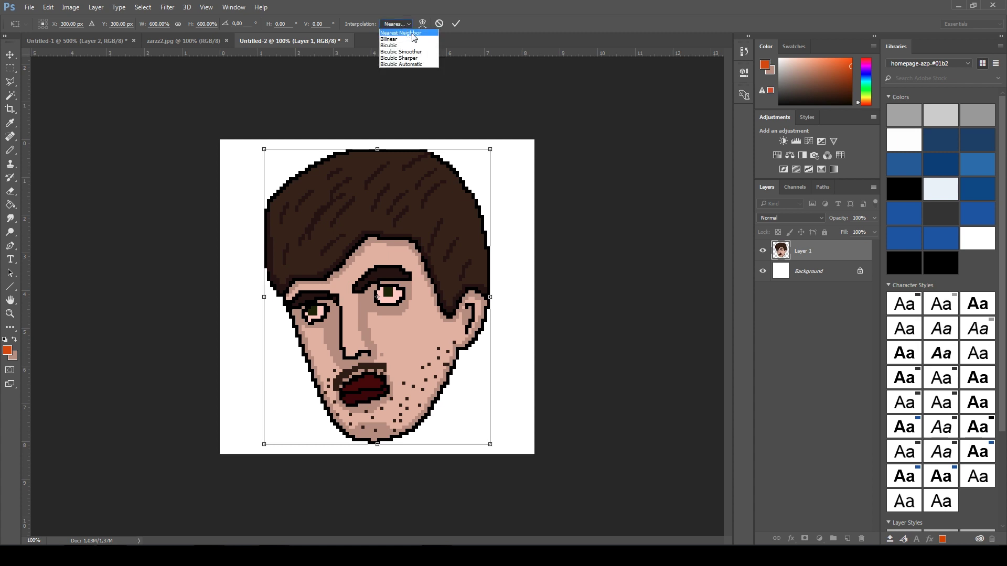
pyautogui.click(402, 58)
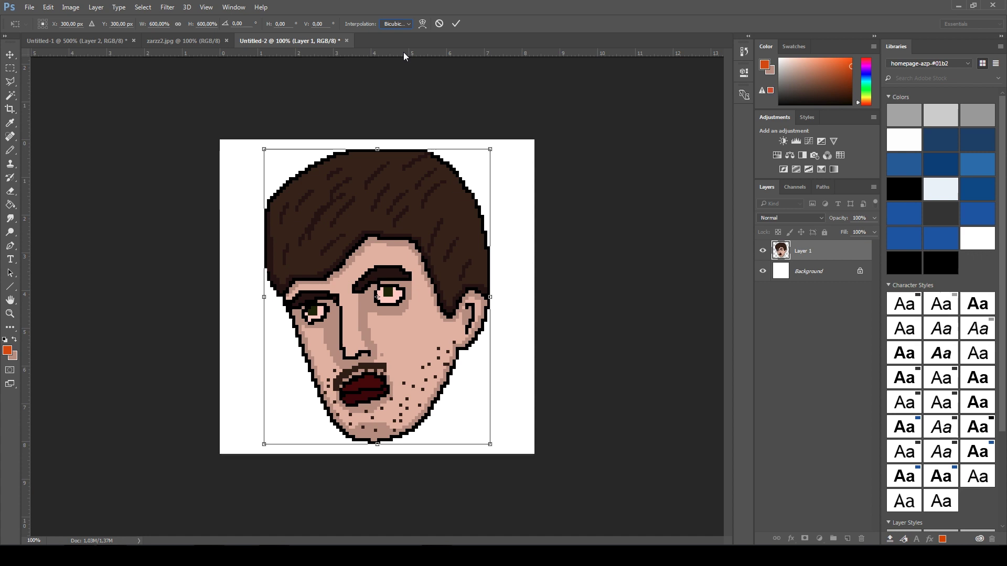
pyautogui.click(393, 25)
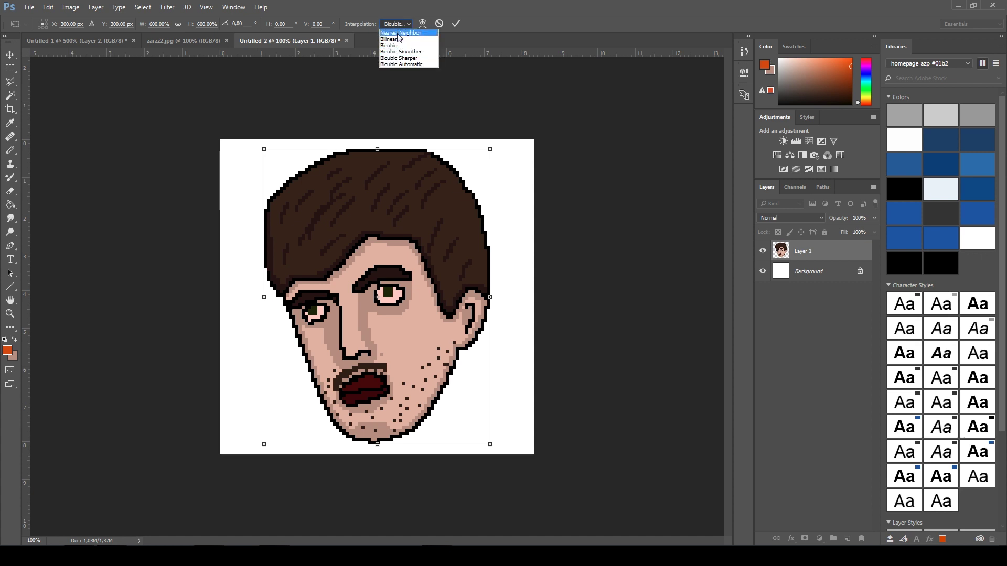
pyautogui.click(10, 55)
pyautogui.click(464, 209)
pyautogui.scroll(3, 581, 225)
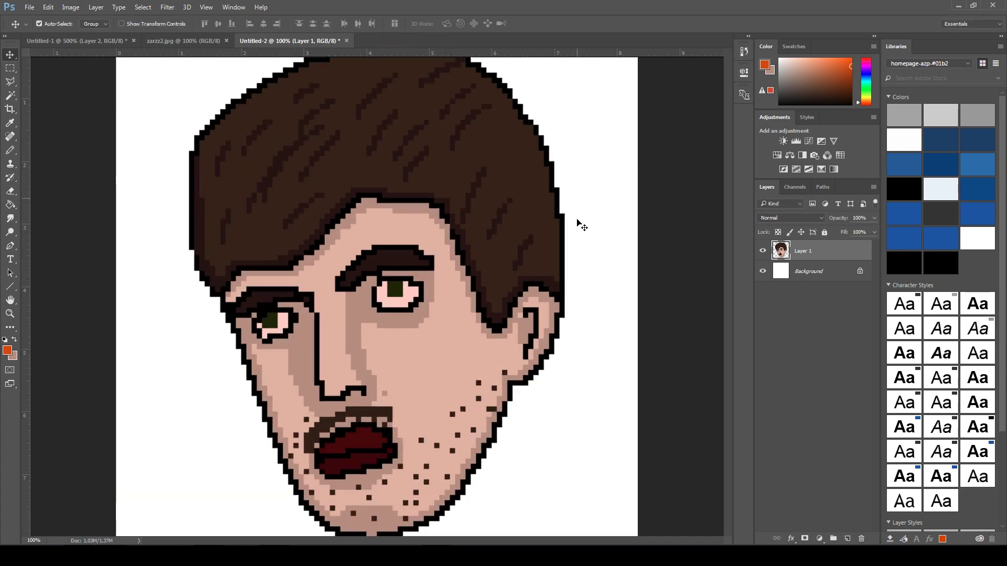
pyautogui.scroll(-2, 581, 225)
pyautogui.scroll(-1, 581, 225)
# - Turn off the white Background layer's visibility so the enlarged face shows on transparency
pyautogui.click(762, 270)
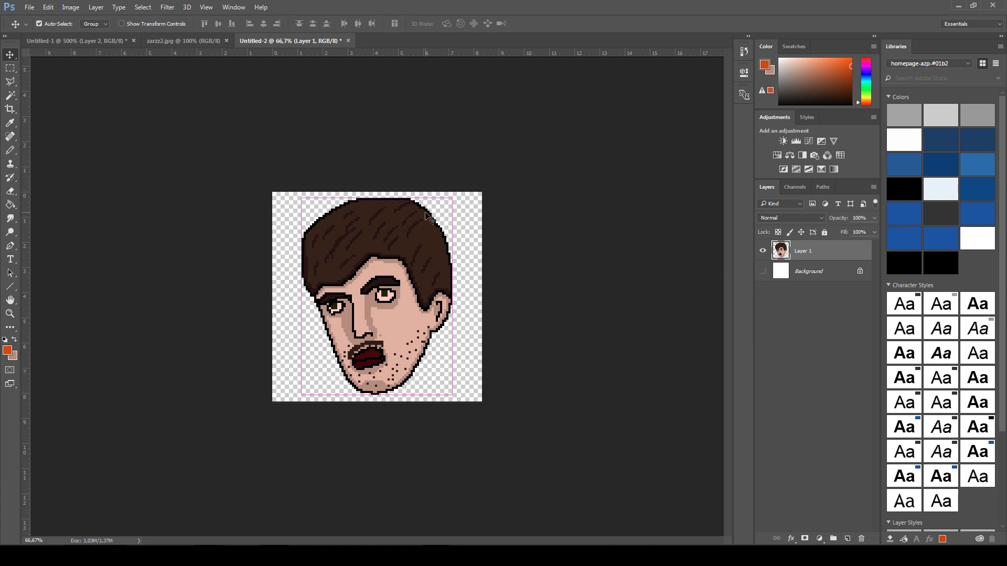
pyautogui.scroll(2, 427, 216)
pyautogui.scroll(2, 427, 216)
pyautogui.scroll(-2, 428, 217)
pyautogui.scroll(-1, 427, 216)
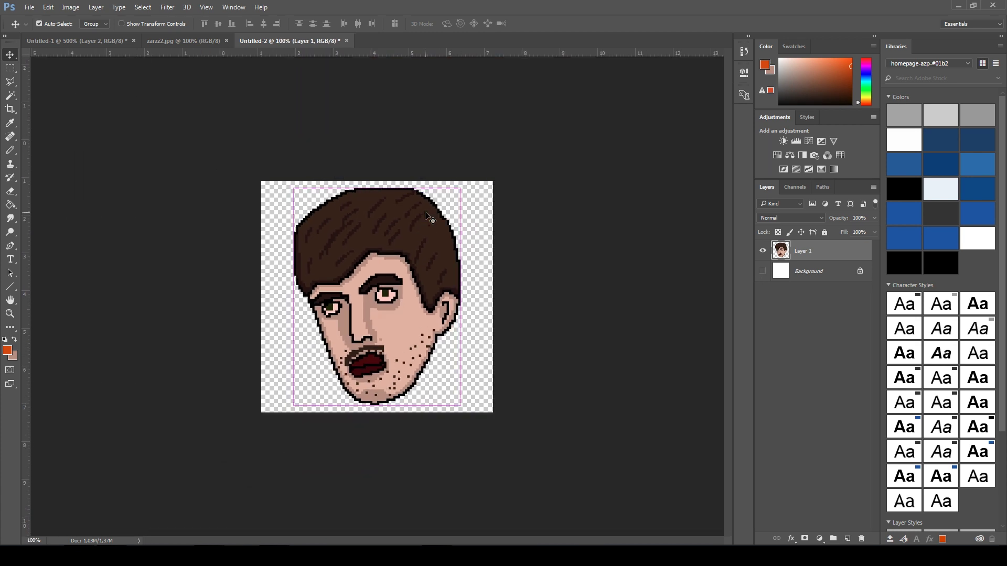
pyautogui.scroll(1, 428, 217)
pyautogui.scroll(1, 427, 216)
pyautogui.scroll(-3, 427, 216)
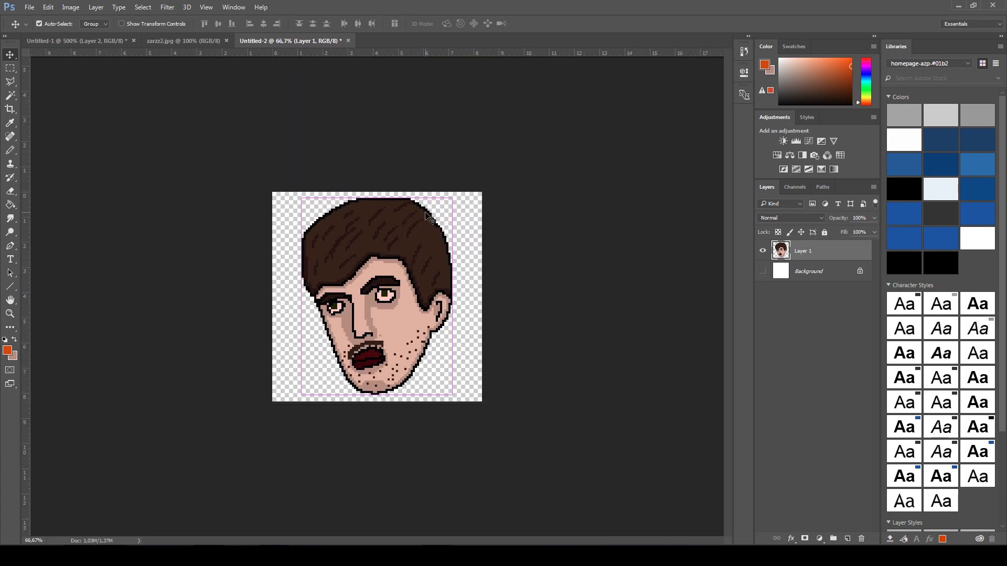
pyautogui.scroll(1, 427, 217)
pyautogui.scroll(-1, 427, 216)
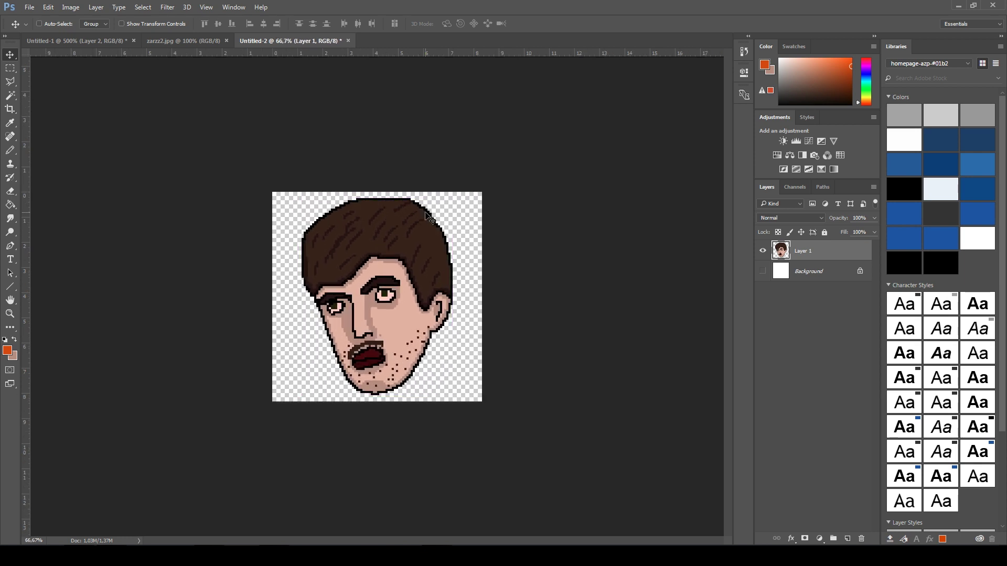